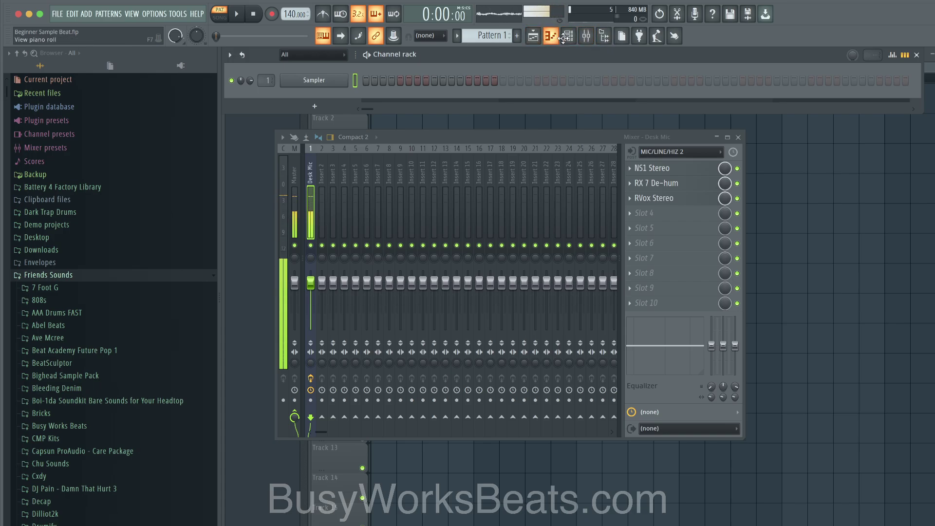
- Toggle the browser, mixer, channel rack, piano roll and playlist windows, leaving only the browser and playlist open
{"action": "left_click", "coordinate": [609, 39]}
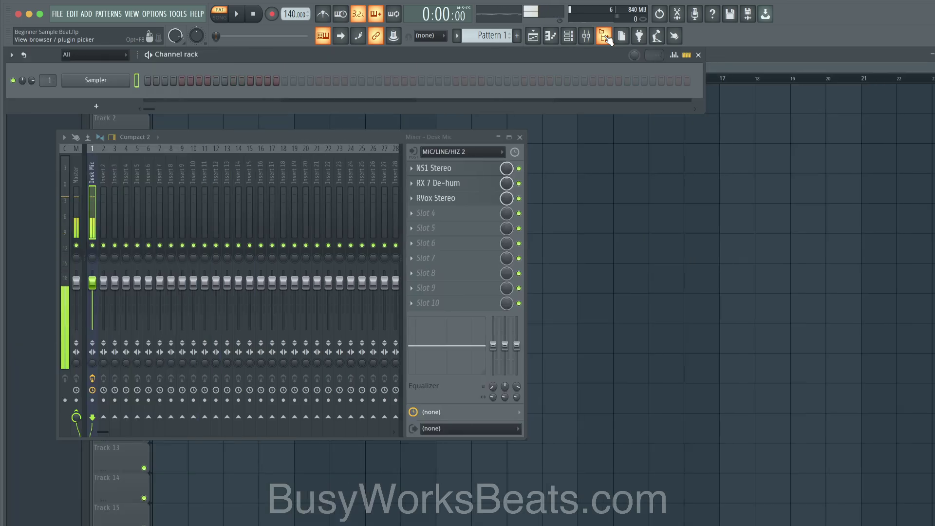
{"action": "left_click", "coordinate": [608, 39]}
{"action": "left_click", "coordinate": [593, 38]}
{"action": "left_click", "coordinate": [587, 37]}
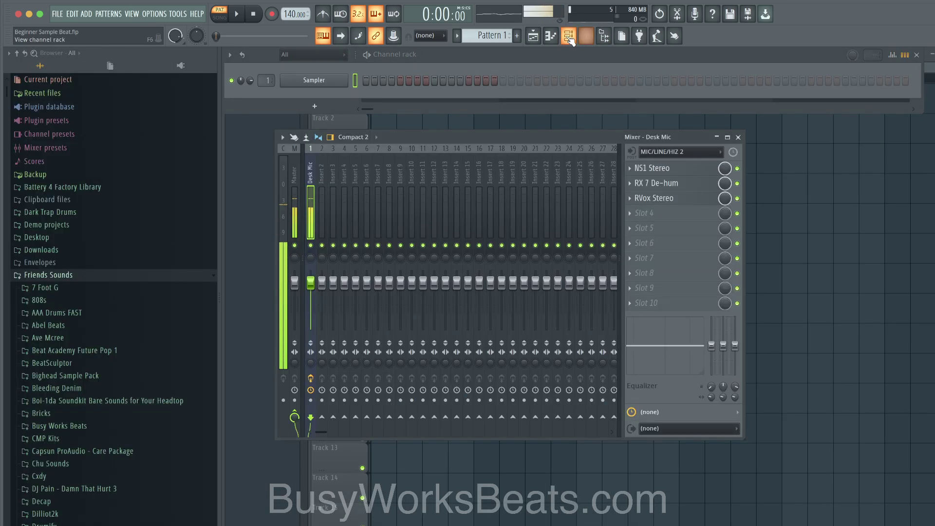
{"action": "left_click", "coordinate": [568, 36]}
{"action": "left_click", "coordinate": [568, 36]}
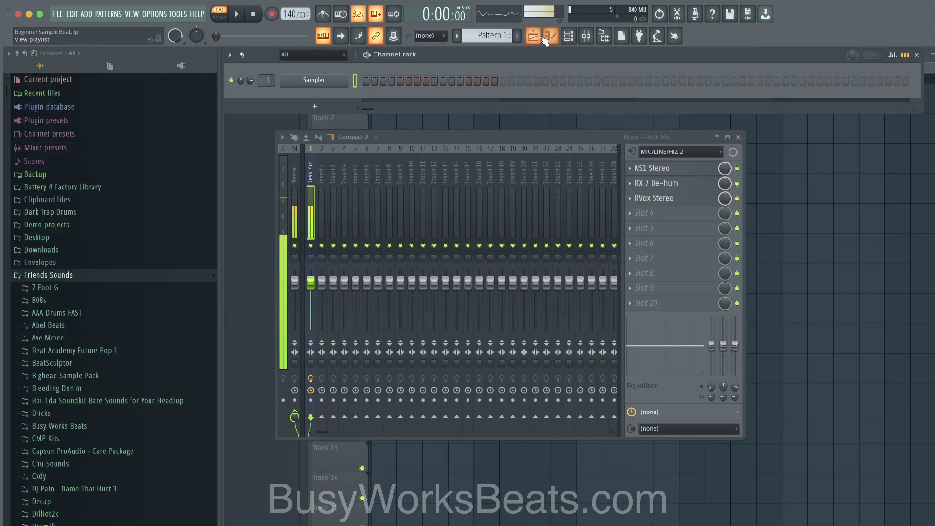
{"action": "left_click", "coordinate": [552, 37]}
{"action": "left_click", "coordinate": [542, 37]}
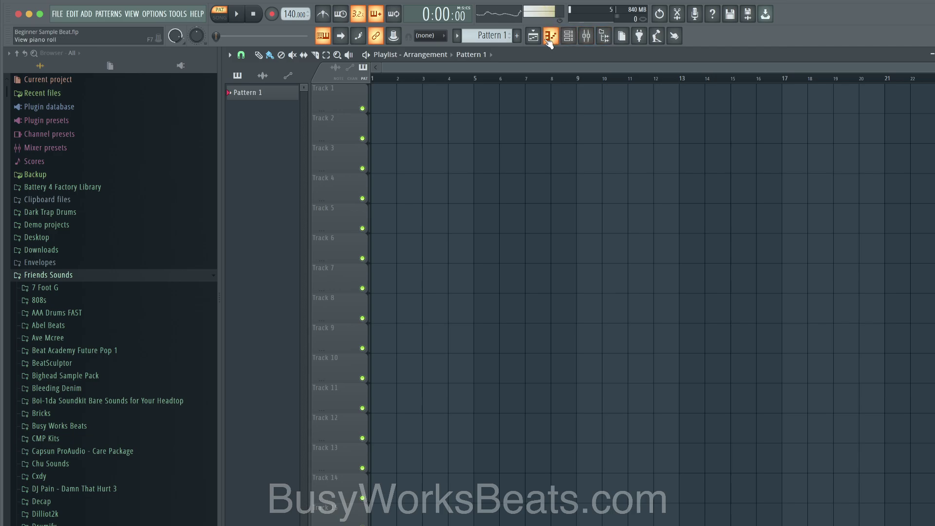
{"action": "left_click", "coordinate": [603, 37]}
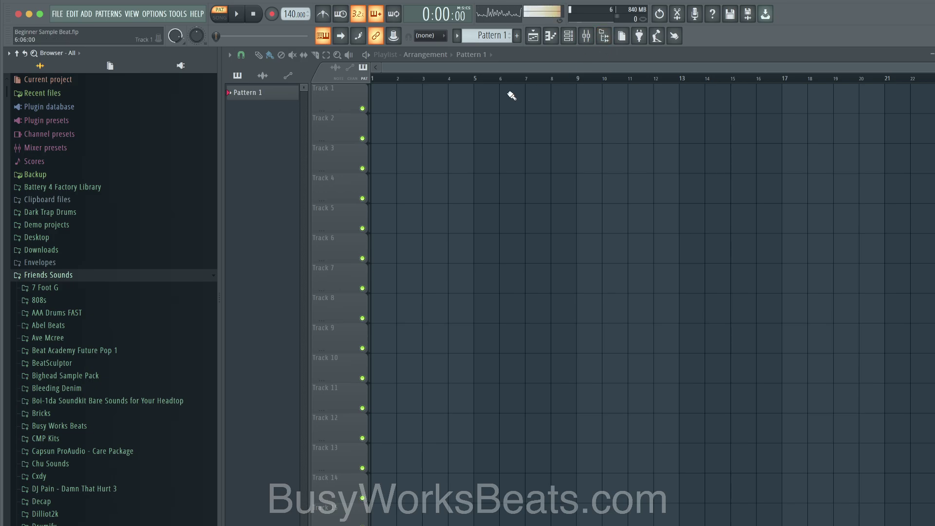
- Try to add the Friends Sounds folder from the T7 drive's Sounds folder as an extra browser search folder in the file settings
{"action": "left_click", "coordinate": [166, 16]}
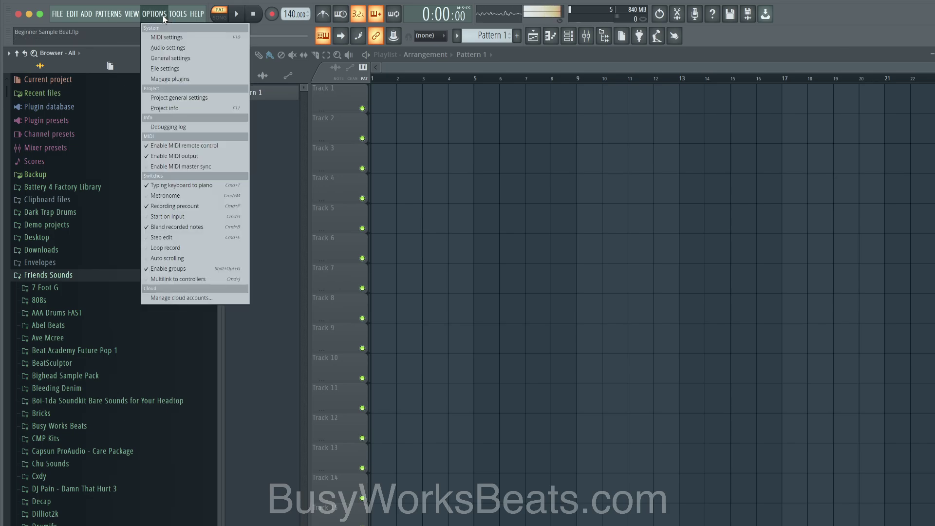
{"action": "left_click", "coordinate": [167, 70]}
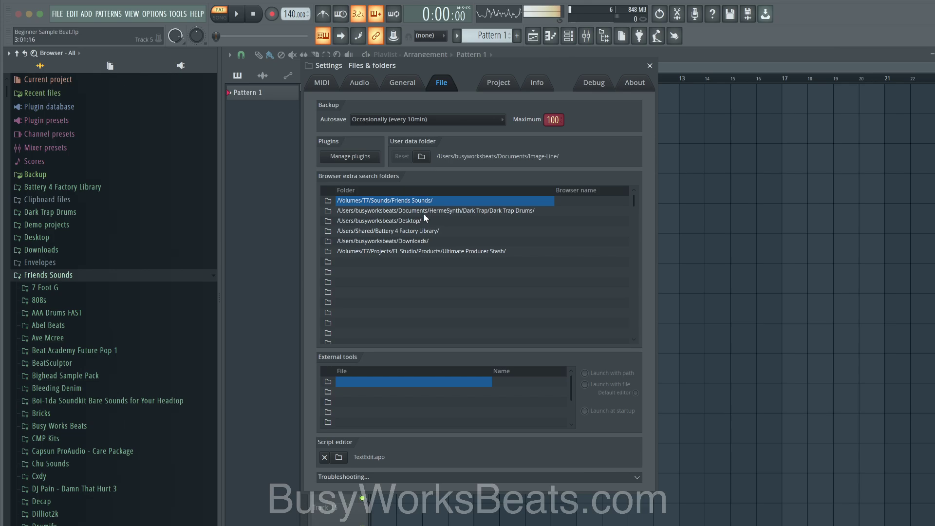
{"action": "left_click", "coordinate": [328, 262]}
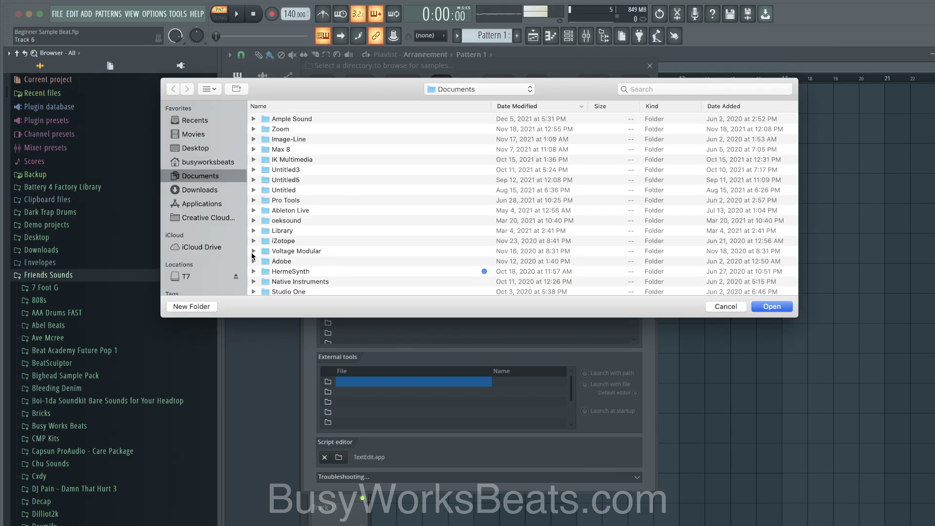
{"action": "left_click", "coordinate": [190, 276]}
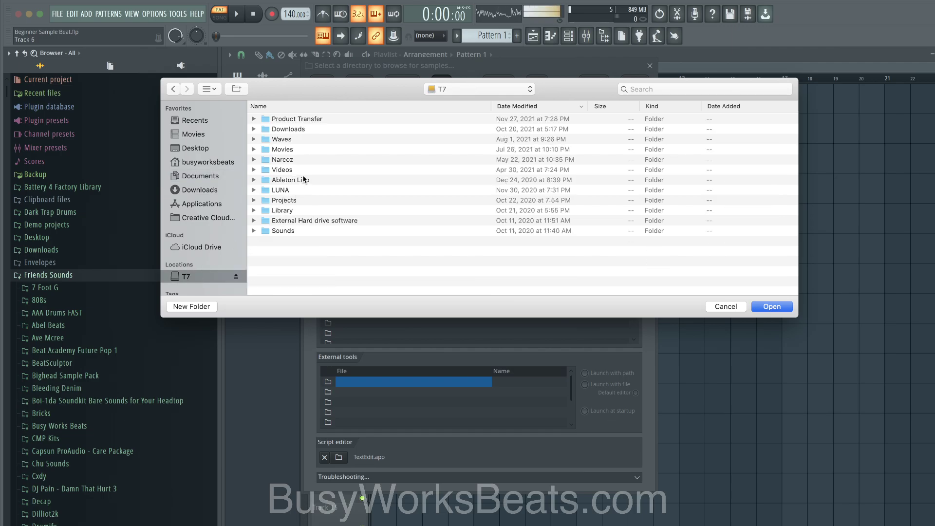
{"action": "double_click", "coordinate": [295, 232]}
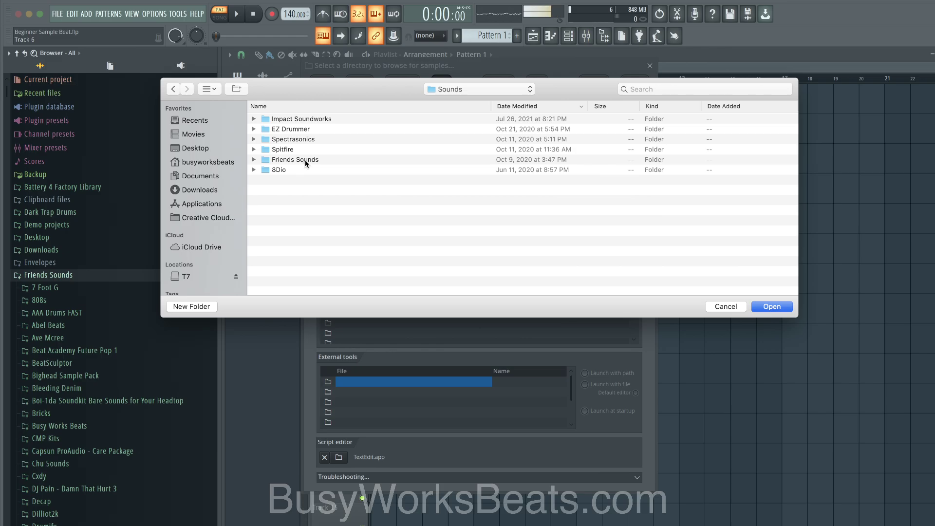
{"action": "double_click", "coordinate": [295, 160]}
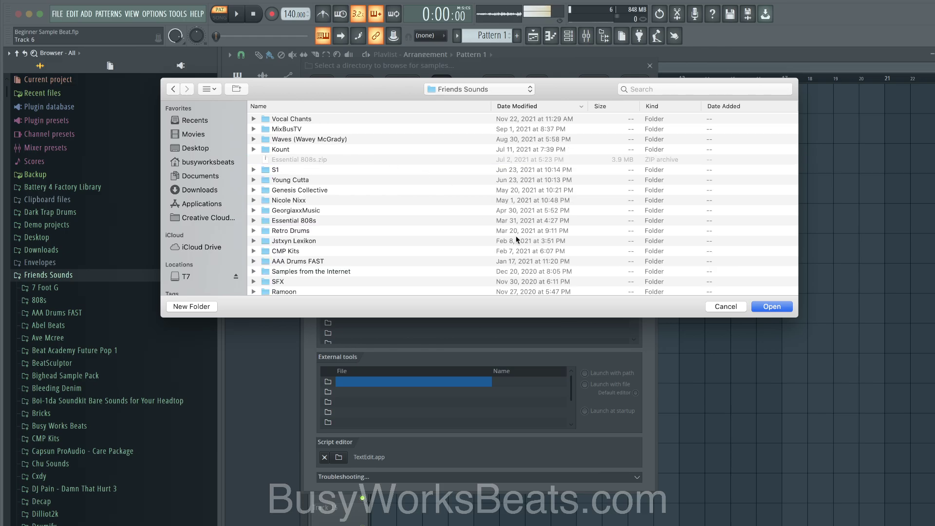
{"action": "left_click", "coordinate": [741, 305]}
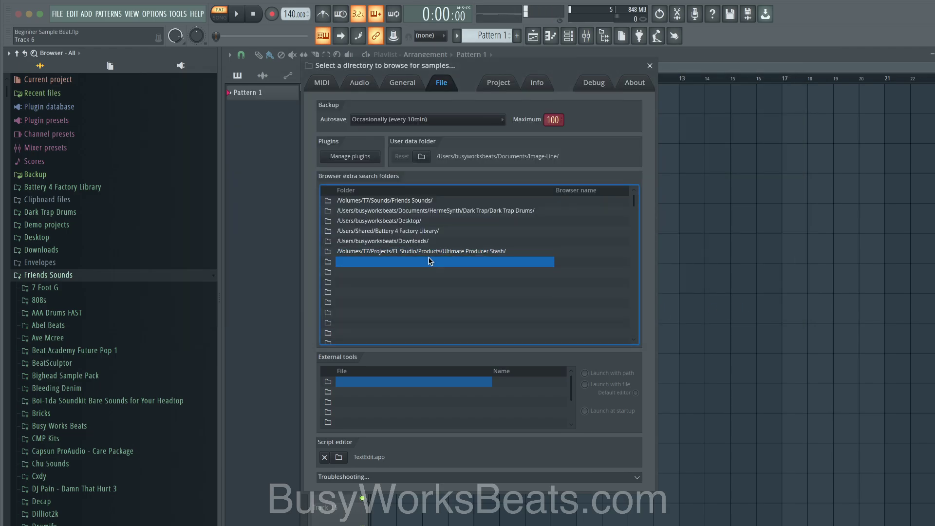
- Set the browser name of the /Volumes/T7/Sounds/Friends Sounds/ search folder to BUSYWORKSBEATS.COM and refresh the browser
{"action": "left_click", "coordinate": [431, 242]}
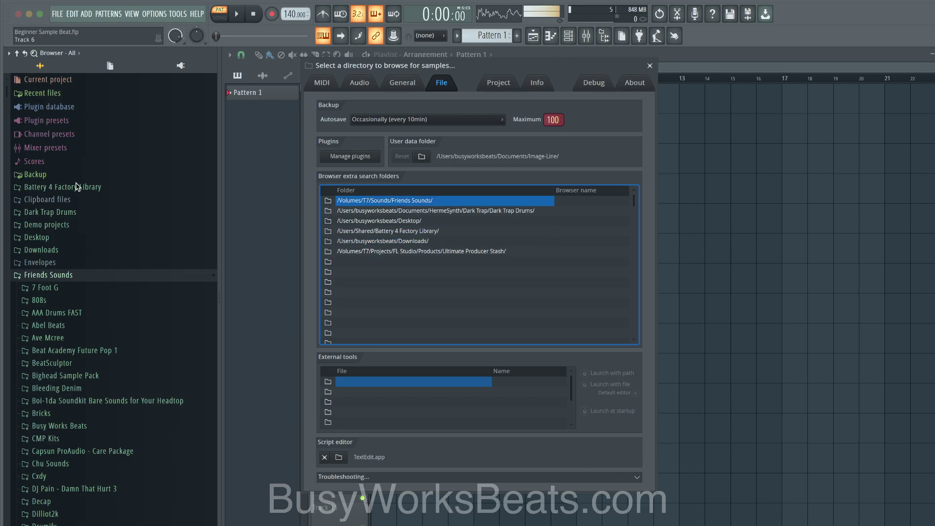
{"action": "left_click", "coordinate": [604, 37]}
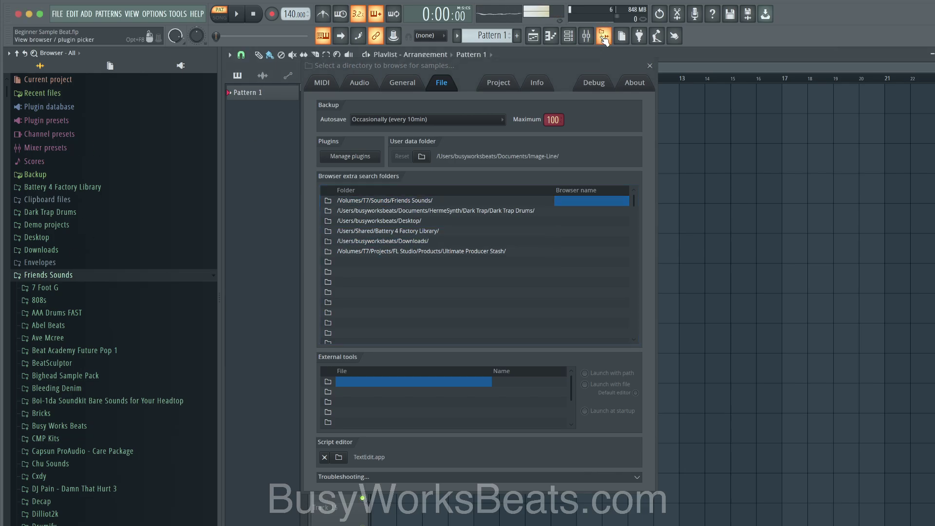
{"action": "left_click", "coordinate": [604, 37]}
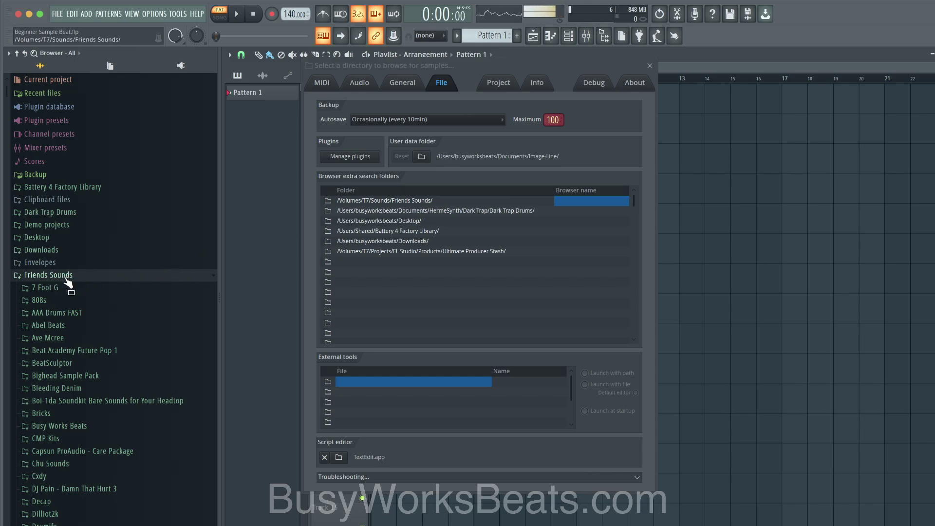
{"action": "left_click", "coordinate": [568, 198]}
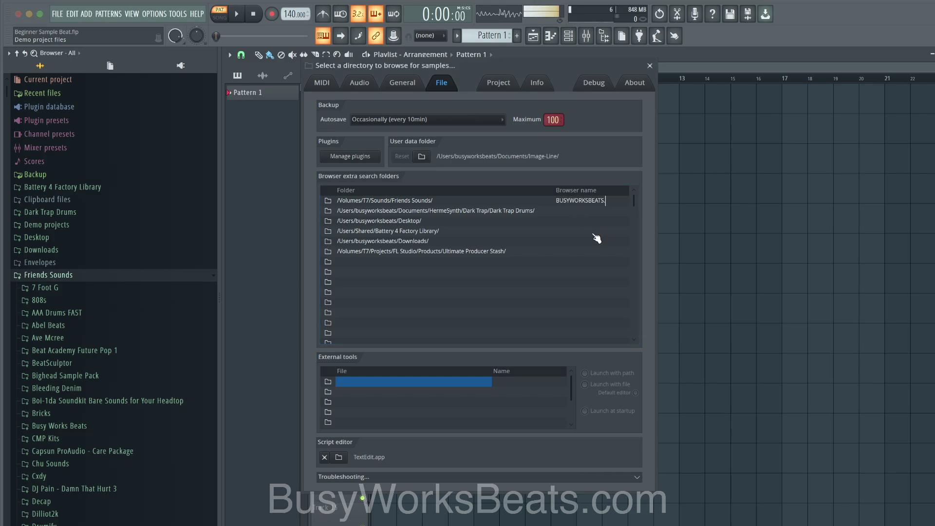
{"action": "key", "text": "Return"}
{"action": "left_click", "coordinate": [609, 200]}
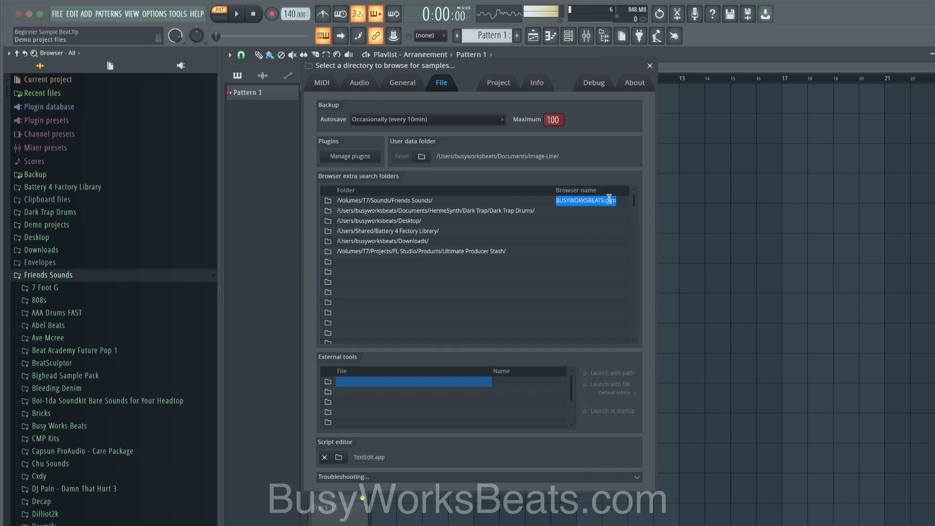
{"action": "left_click", "coordinate": [608, 201]}
{"action": "left_click_drag", "start_coordinate": [617, 200], "coordinate": [609, 199]}
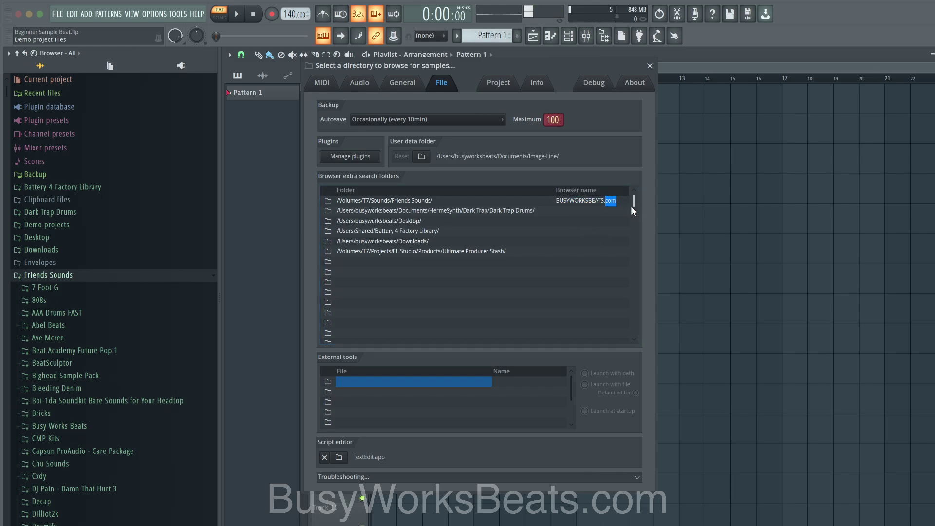
{"action": "type", "text": "COM"}
{"action": "key", "text": "Return"}
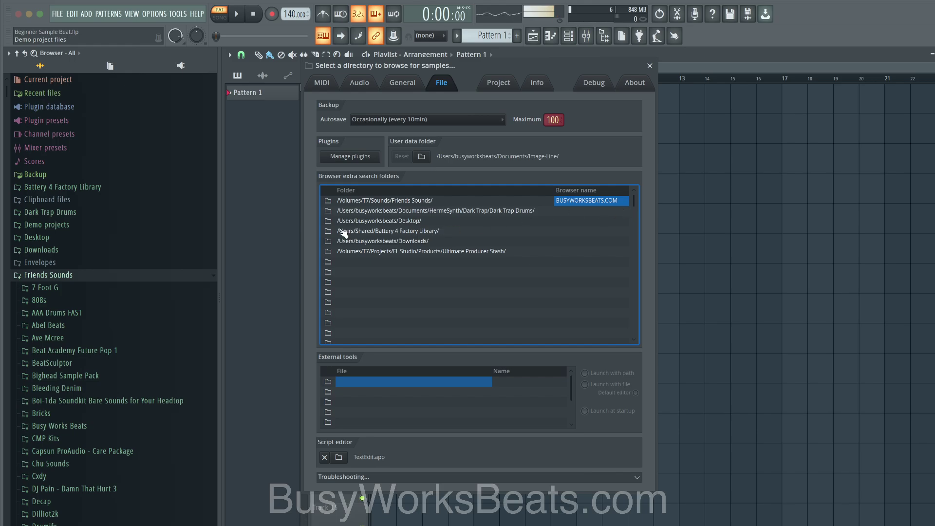
{"action": "left_click", "coordinate": [25, 53]}
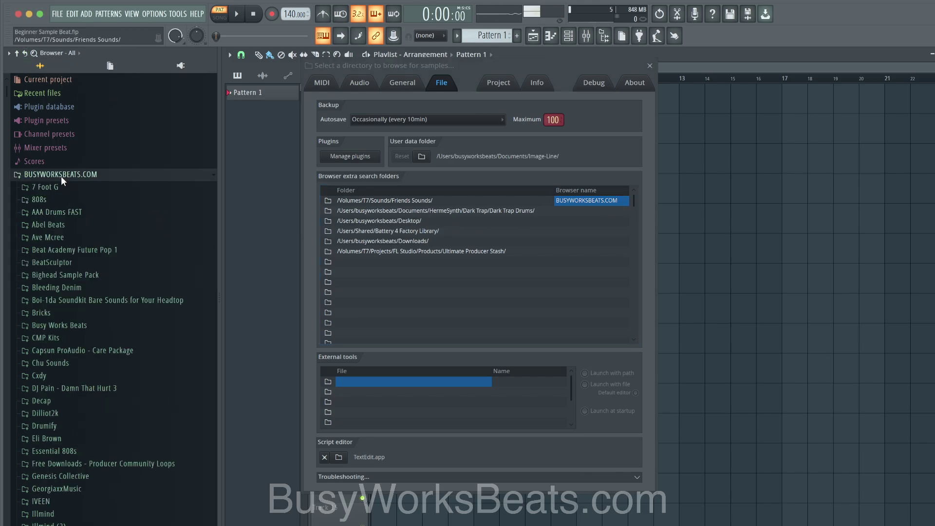
- Clear the custom browser name of the Friends Sounds search folder and close the settings
{"action": "double_click", "coordinate": [579, 200]}
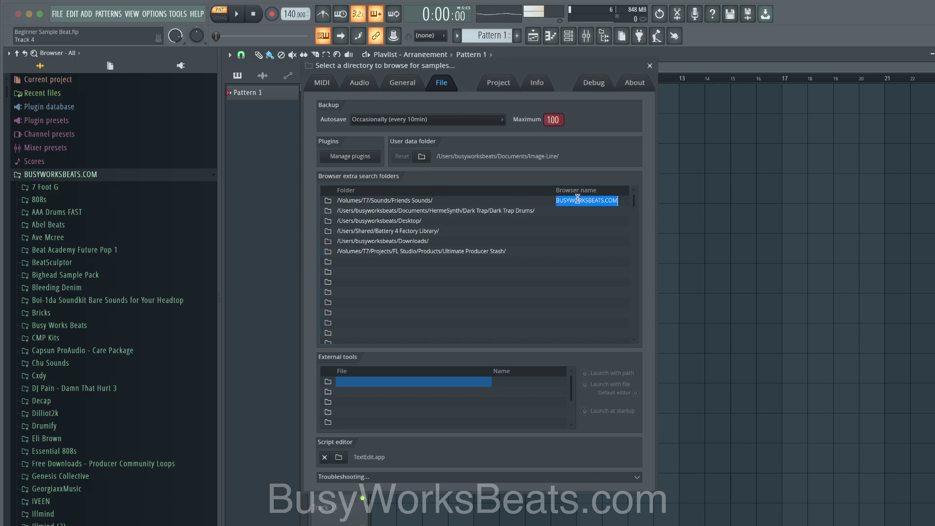
{"action": "key", "text": "BackSpace"}
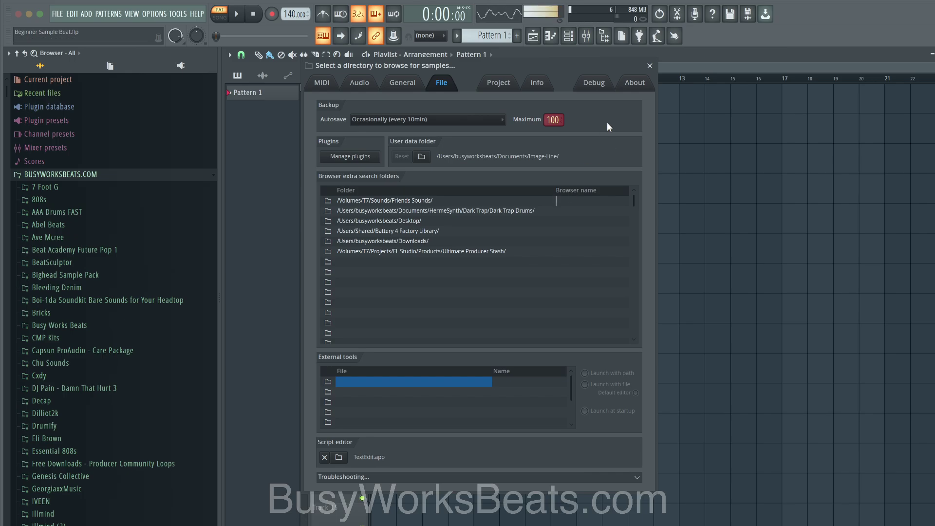
{"action": "left_click", "coordinate": [648, 66]}
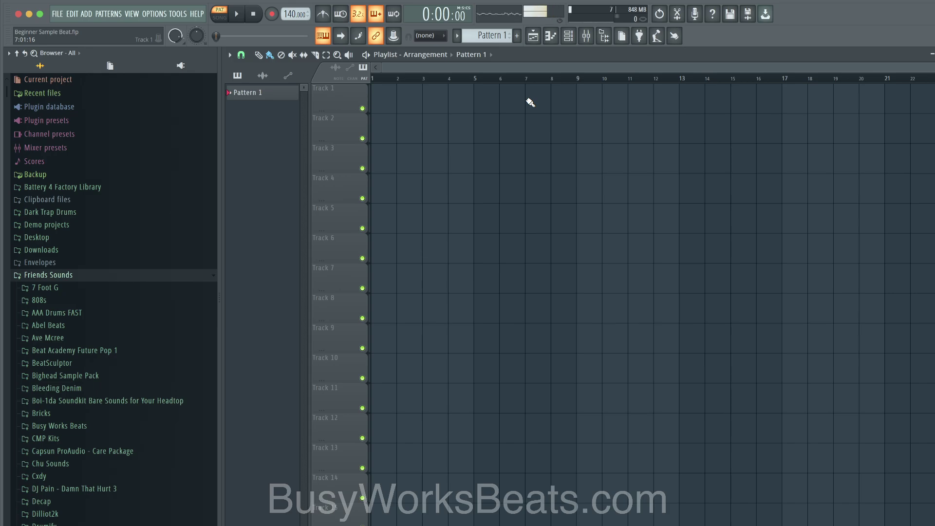
- Expand the 7 Foot G folder under Friends Sounds in the browser and open its 7FootG:Busy TrapSoul subfolder
{"action": "left_click", "coordinate": [609, 35]}
{"action": "left_click", "coordinate": [609, 35]}
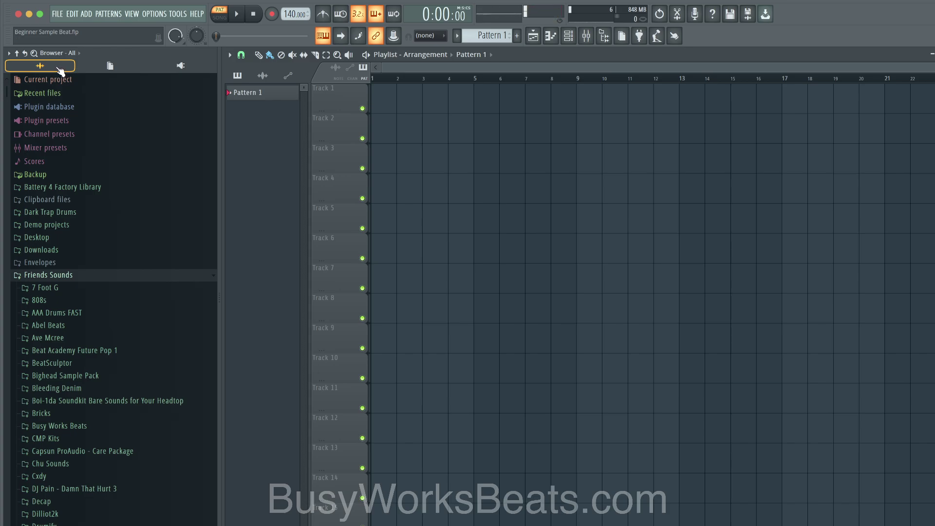
{"action": "left_click", "coordinate": [76, 277]}
{"action": "left_click", "coordinate": [75, 276]}
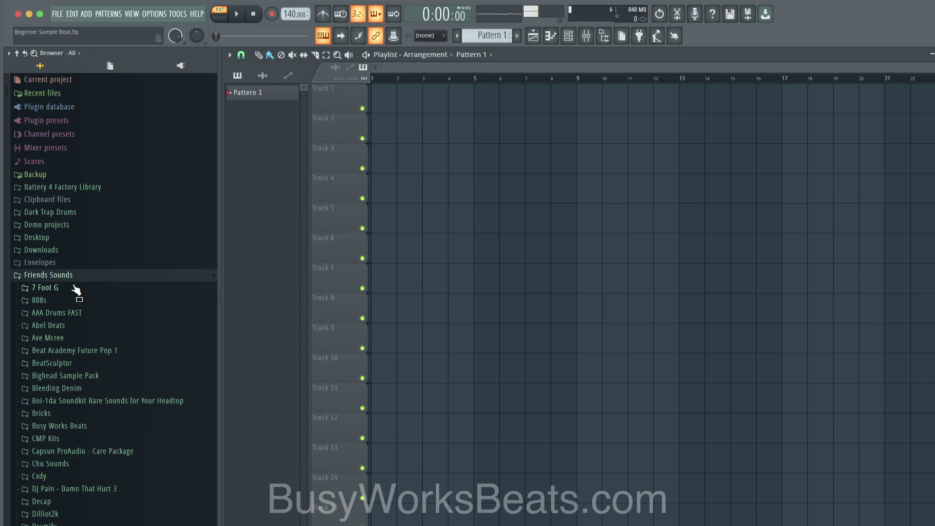
{"action": "left_click", "coordinate": [76, 288]}
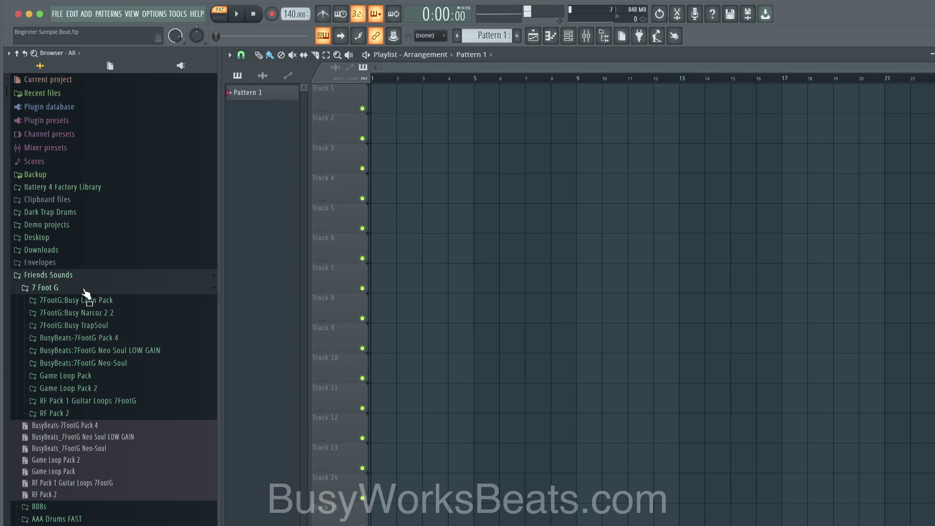
{"action": "left_click", "coordinate": [123, 327]}
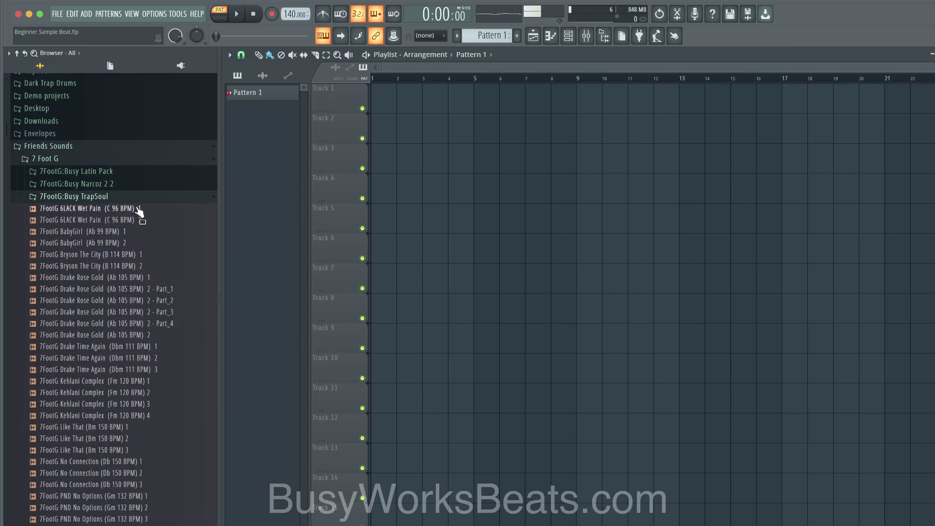
- Audition loops in the 7FootG:Busy TrapSoul folder, including 6LACK Wet Pain, BabyGirl, Bryson The City, Drake Rose Gold and Like That
{"action": "left_click", "coordinate": [140, 209]}
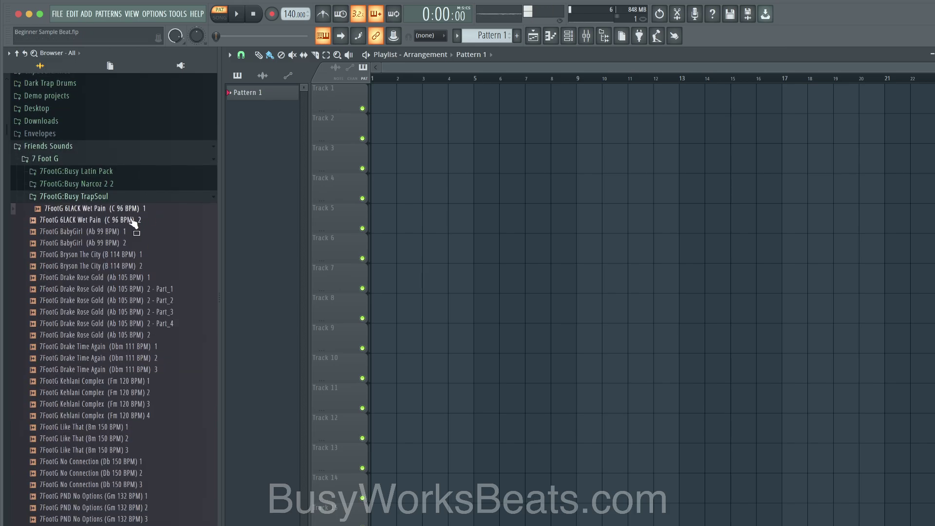
{"action": "left_click", "coordinate": [127, 233]}
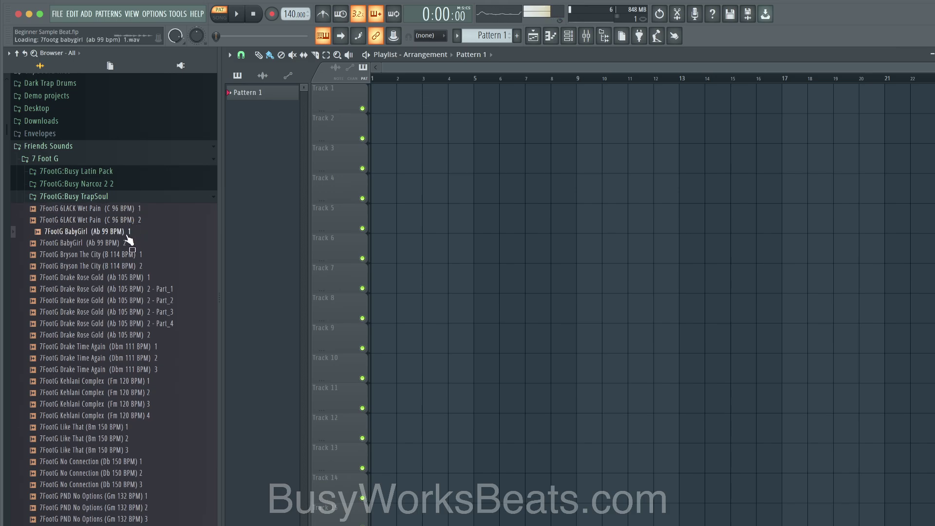
{"action": "left_click", "coordinate": [123, 253]}
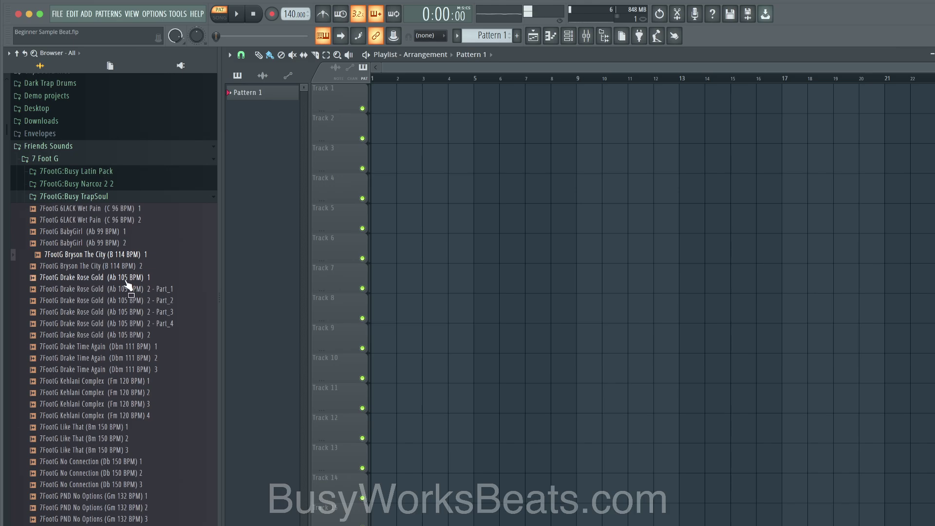
{"action": "left_click", "coordinate": [129, 279]}
{"action": "left_click", "coordinate": [129, 289]}
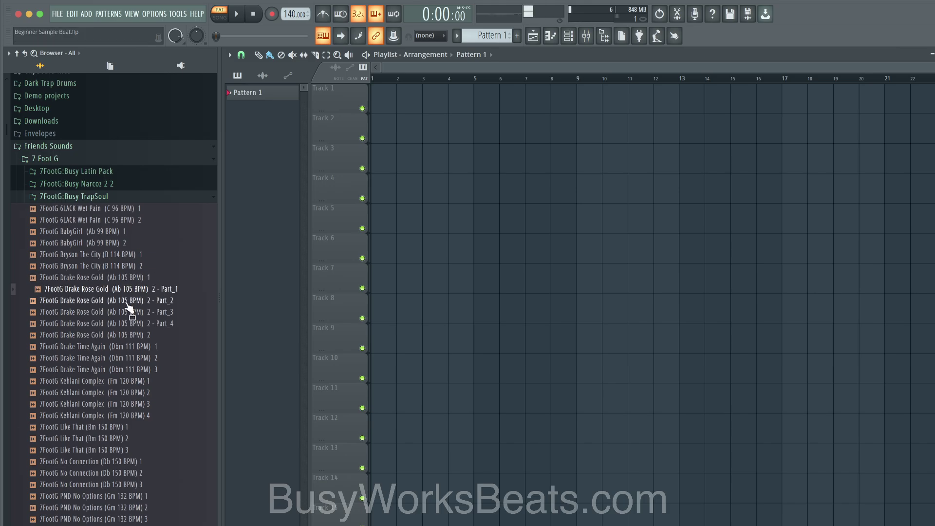
{"action": "left_click", "coordinate": [125, 335]}
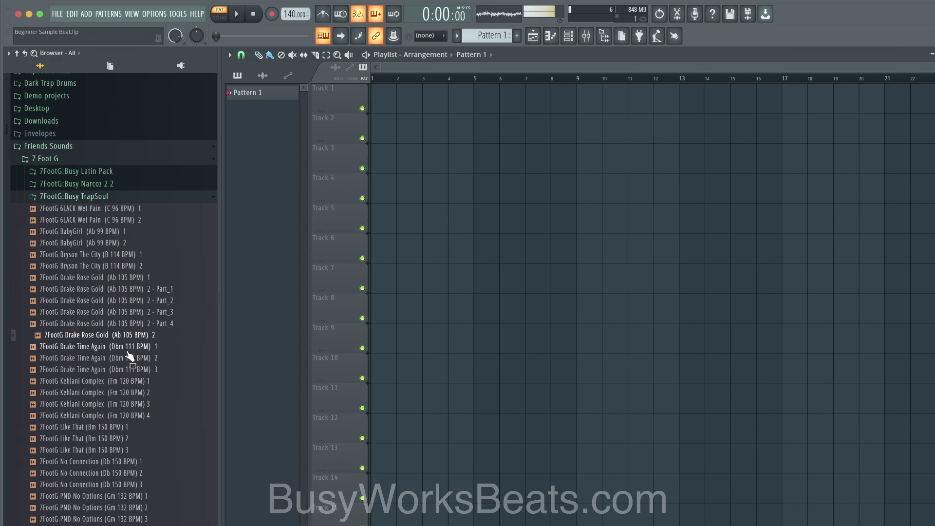
{"action": "scroll", "coordinate": [129, 380], "scroll_direction": "down", "scroll_amount": 1}
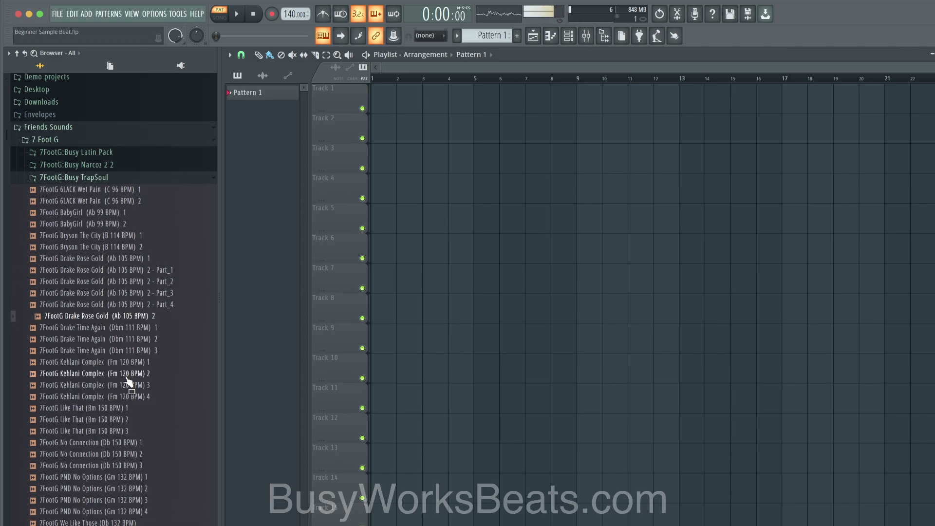
{"action": "left_click", "coordinate": [119, 408]}
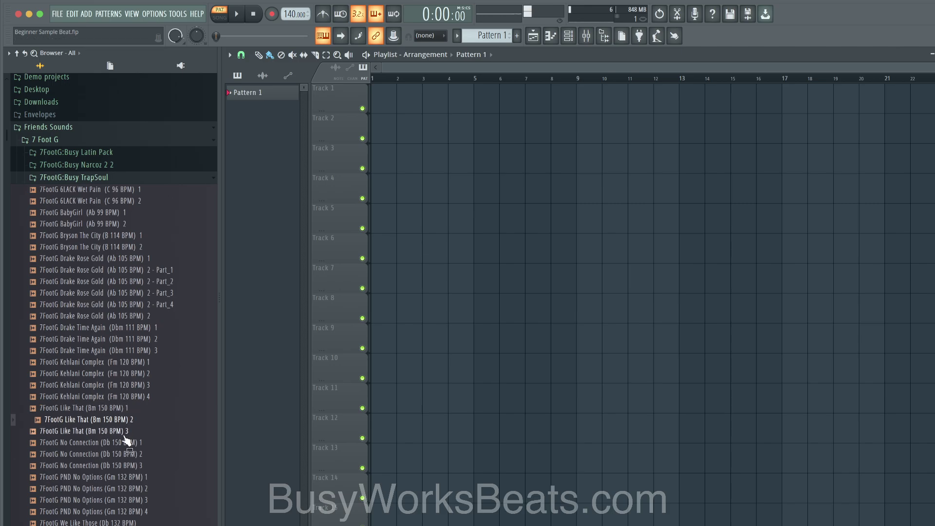
{"action": "left_click", "coordinate": [125, 442]}
{"action": "left_click", "coordinate": [125, 431]}
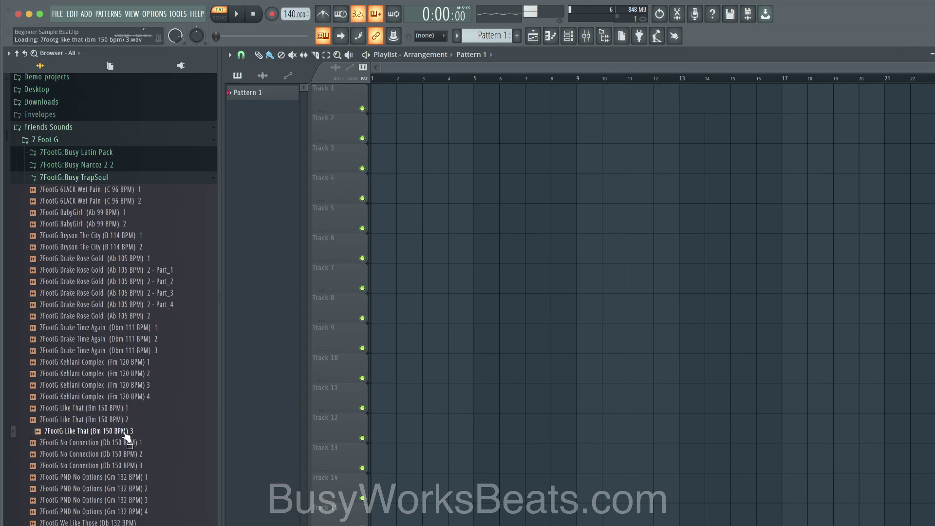
- Audition the 7FootG We Like Those (Db 132 BPM) loop, place it at bar 1 of Track 1, and switch playback to song mode
{"action": "left_click", "coordinate": [112, 521]}
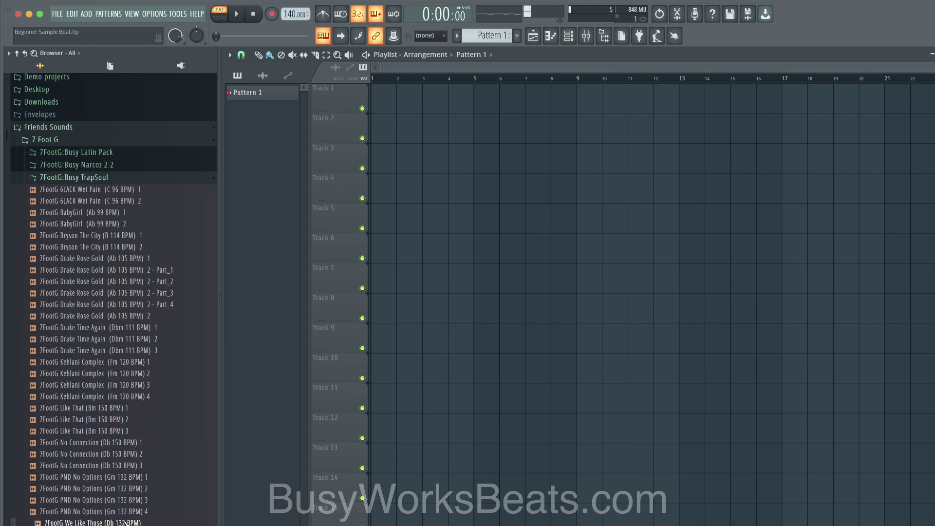
{"action": "left_click_drag", "start_coordinate": [125, 522], "coordinate": [378, 104]}
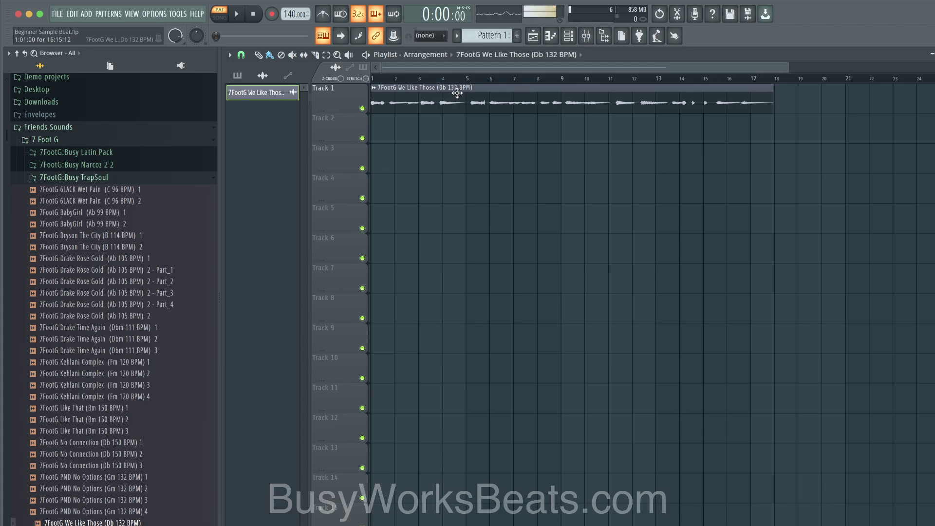
{"action": "left_click", "coordinate": [227, 18]}
- Listen to the We Like Those loop repeatedly from bar 1 to judge its timing against the bar grid
{"action": "key", "text": "space"}
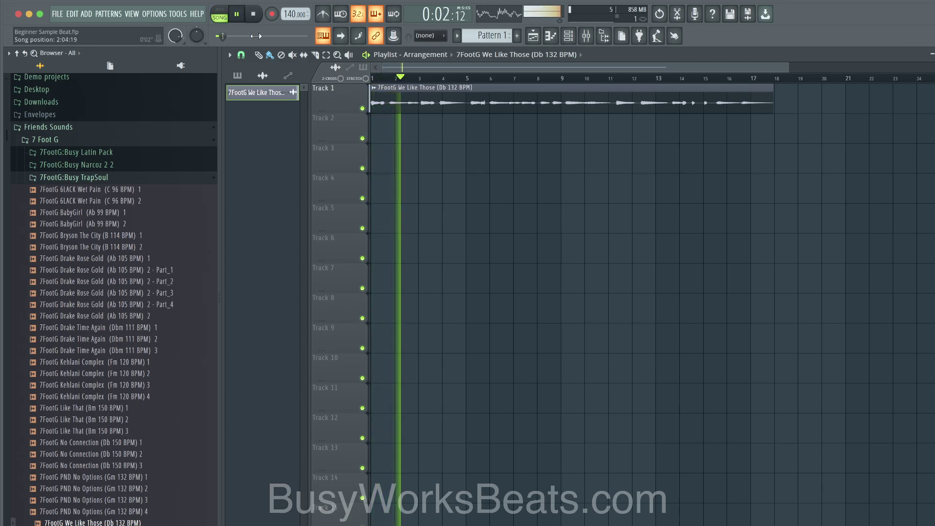
{"action": "key", "text": "space"}
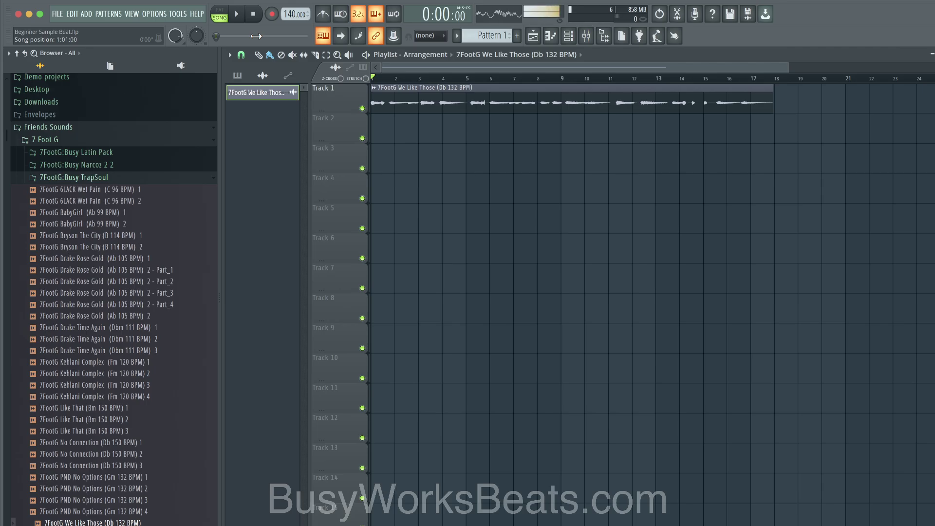
{"action": "key", "text": "space"}
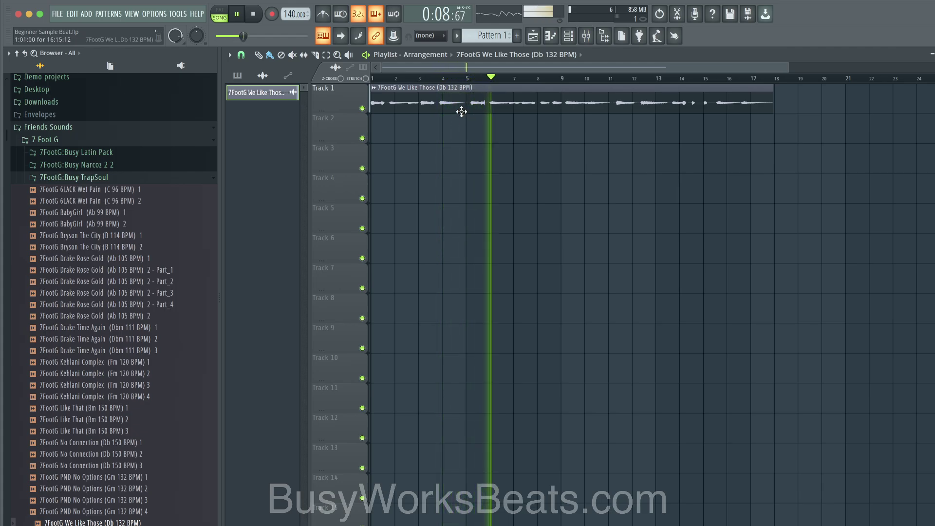
{"action": "key", "text": "space"}
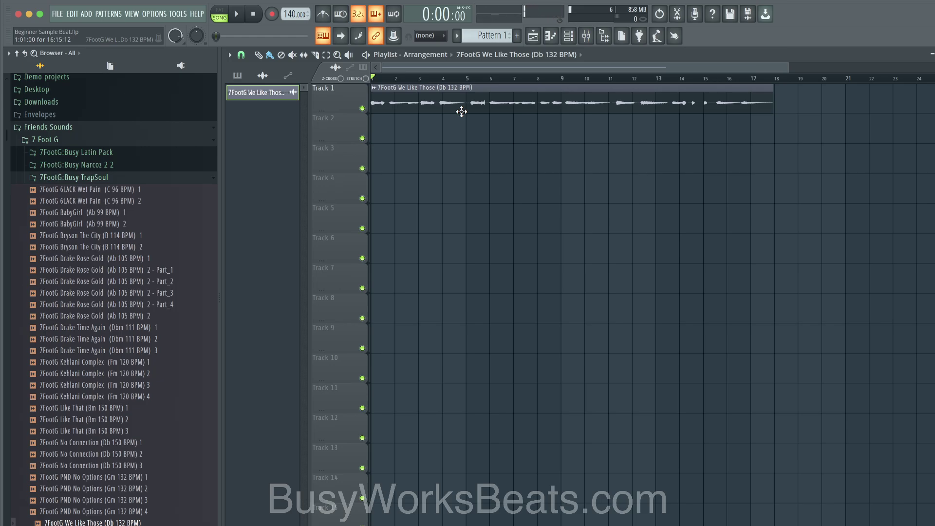
{"action": "key", "text": "space"}
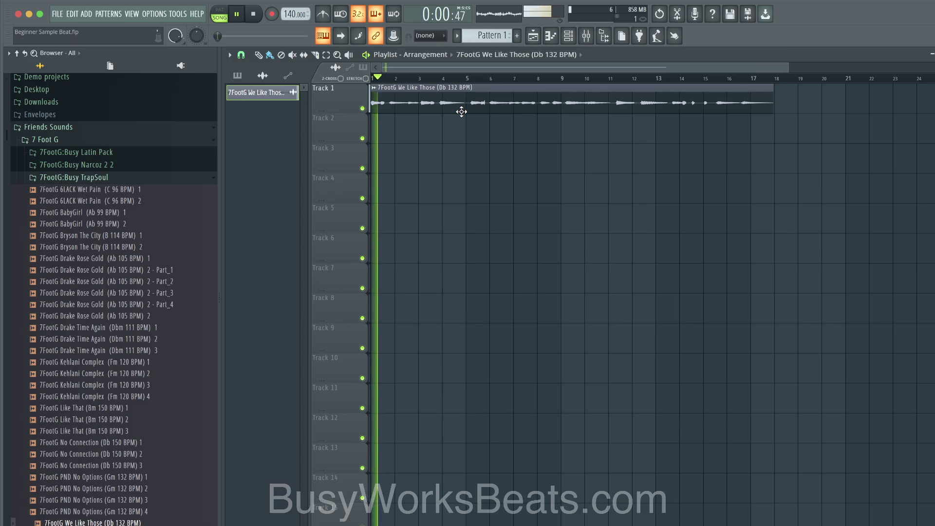
{"action": "key", "text": "space"}
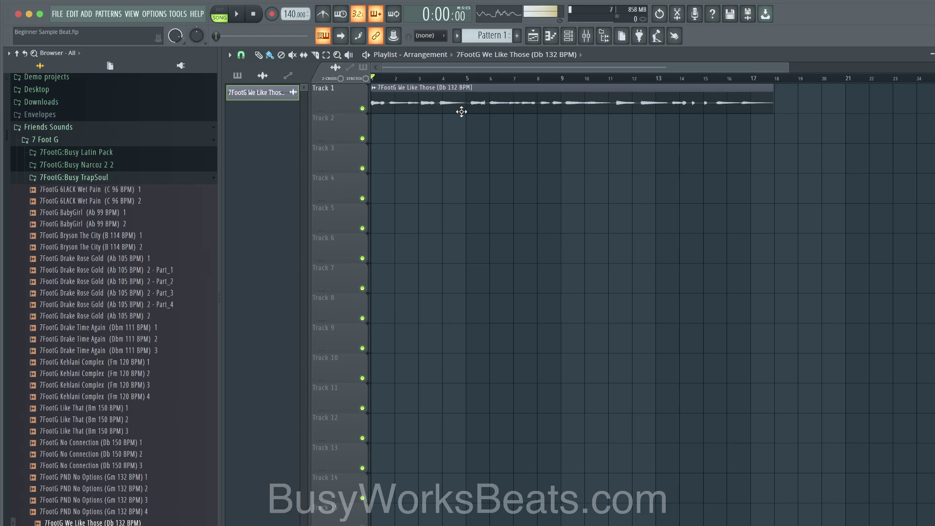
{"action": "key", "text": "space"}
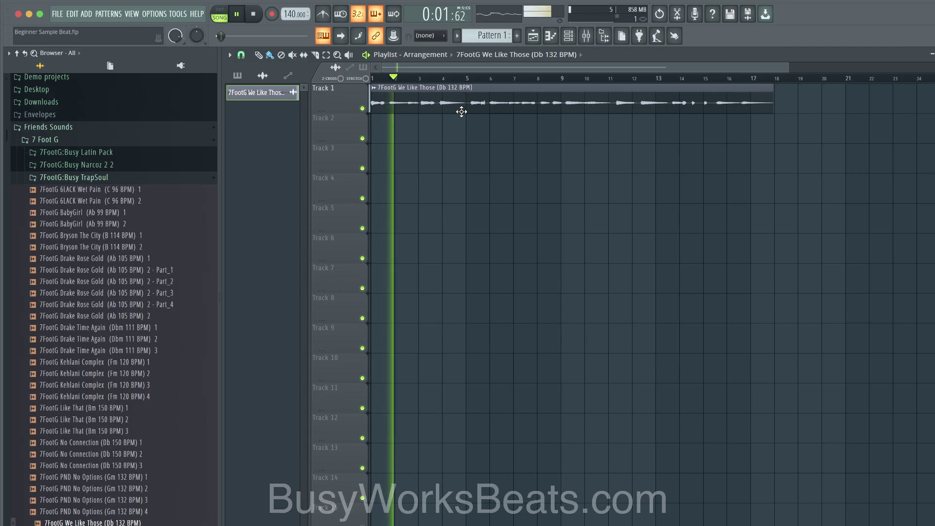
{"action": "key", "text": "space"}
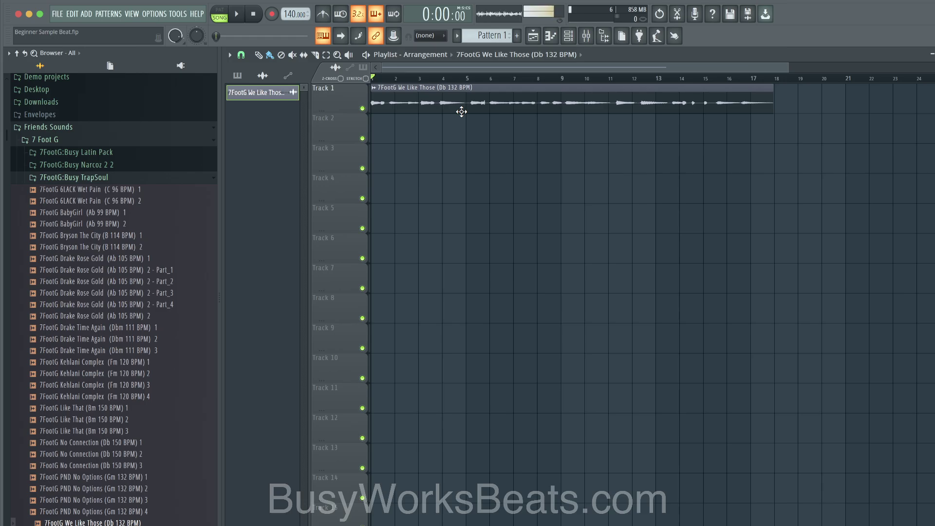
{"action": "key", "text": "space"}
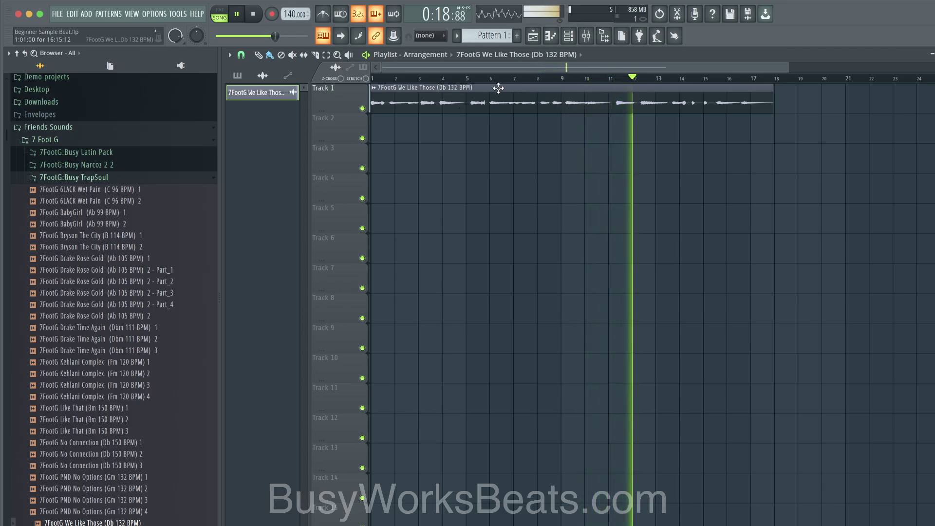
{"action": "key", "text": "space"}
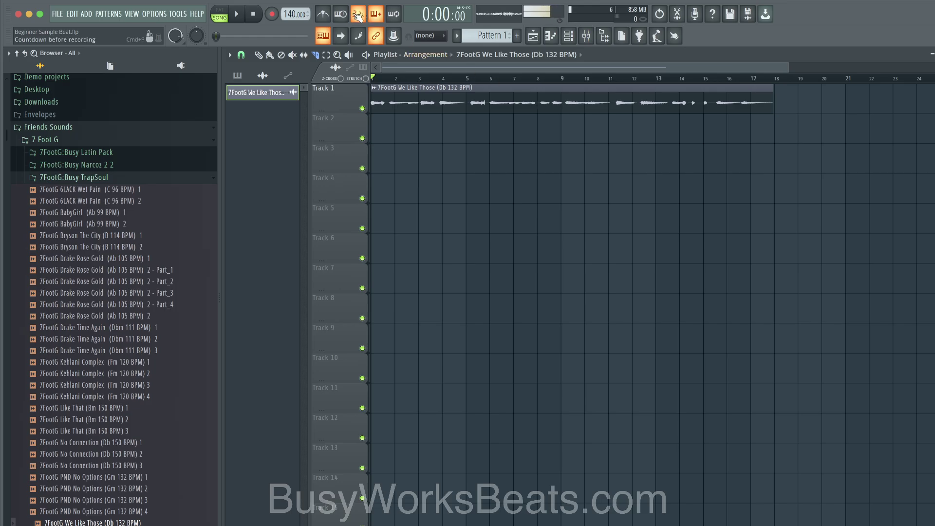
- Check the loop's timing with the metronome briefly enabled, and replay its opening with the metronome off
{"action": "left_click", "coordinate": [328, 18]}
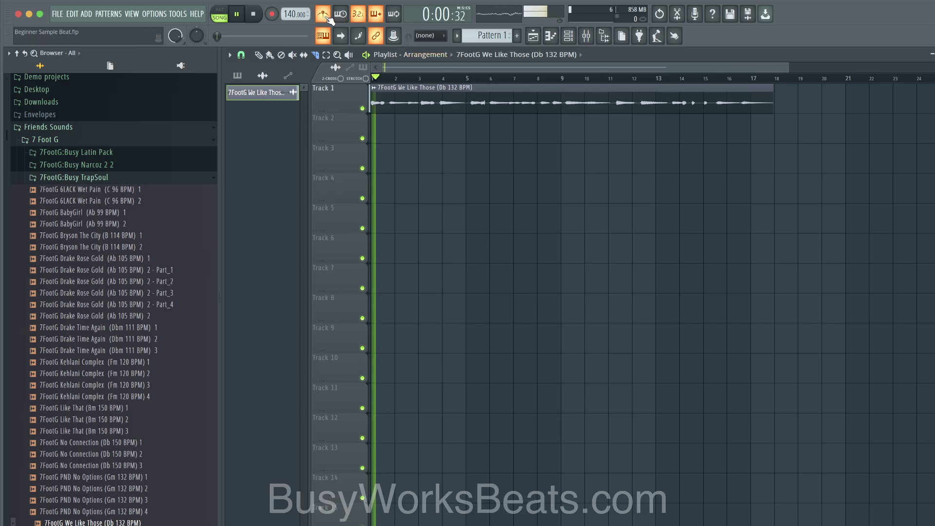
{"action": "left_click", "coordinate": [330, 19]}
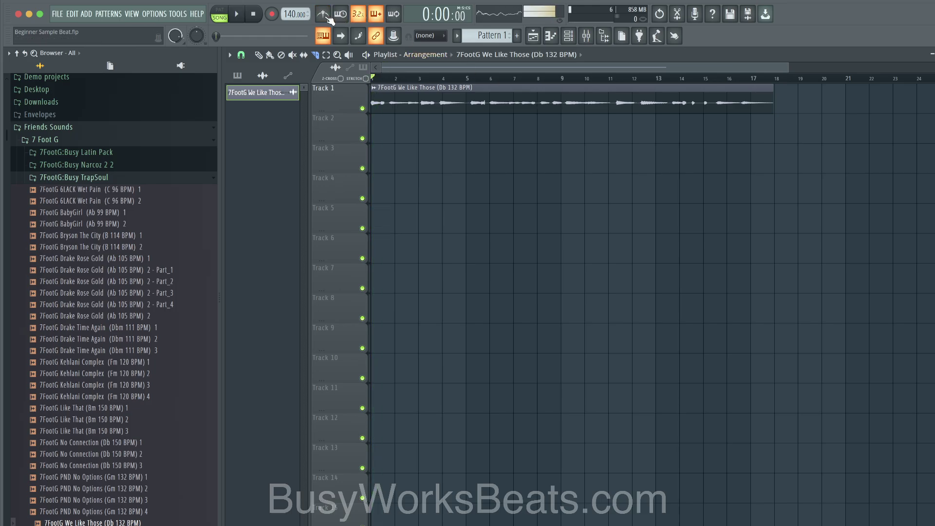
{"action": "key", "text": "space"}
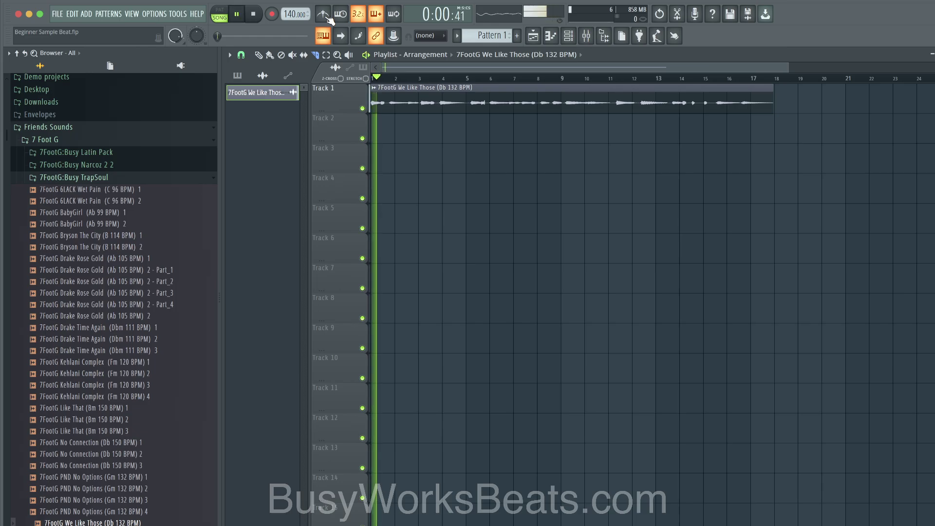
{"action": "key", "text": "space"}
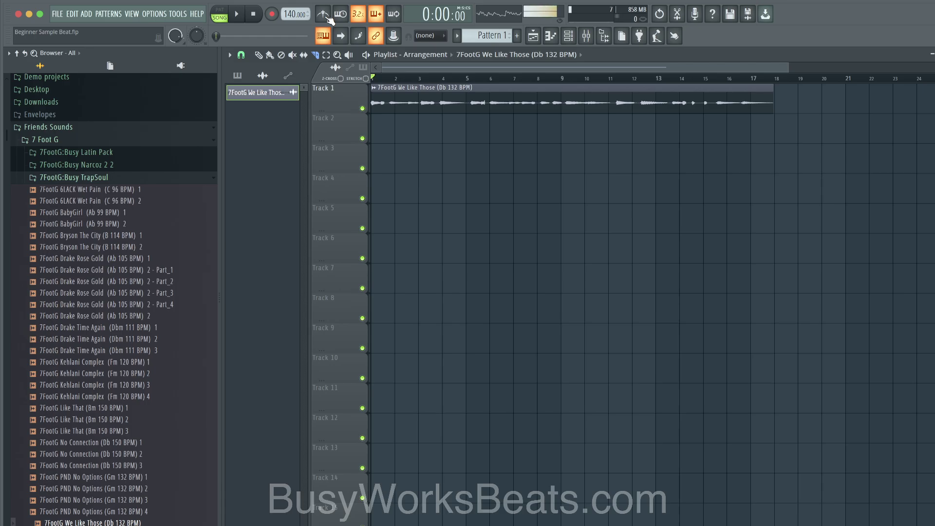
{"action": "key", "text": "space"}
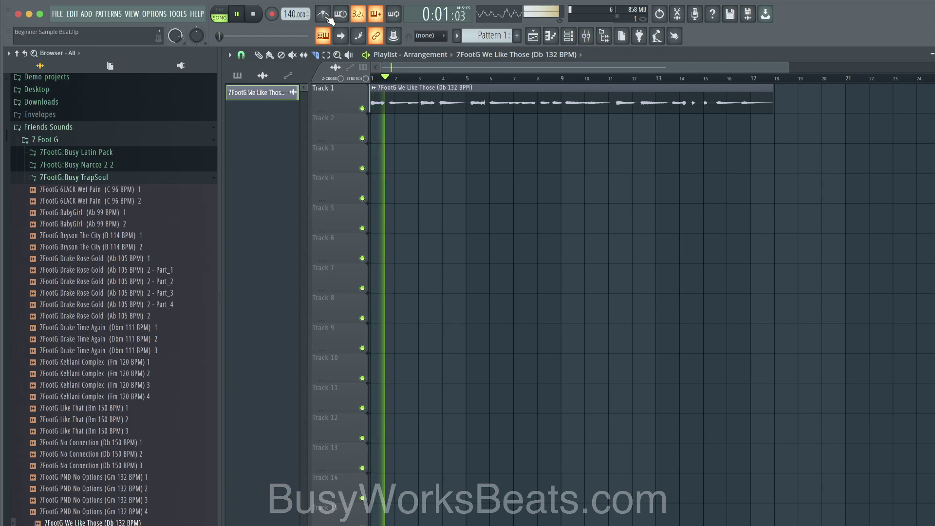
{"action": "key", "text": "space"}
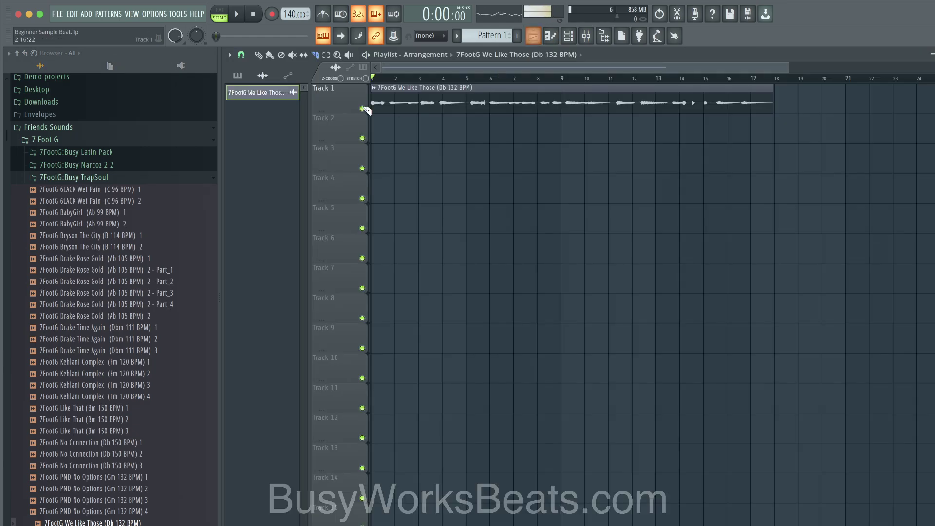
- Play the loop to find the phrase start, and slice the clip on Track 1 just after bar 5
{"action": "left_click", "coordinate": [603, 37]}
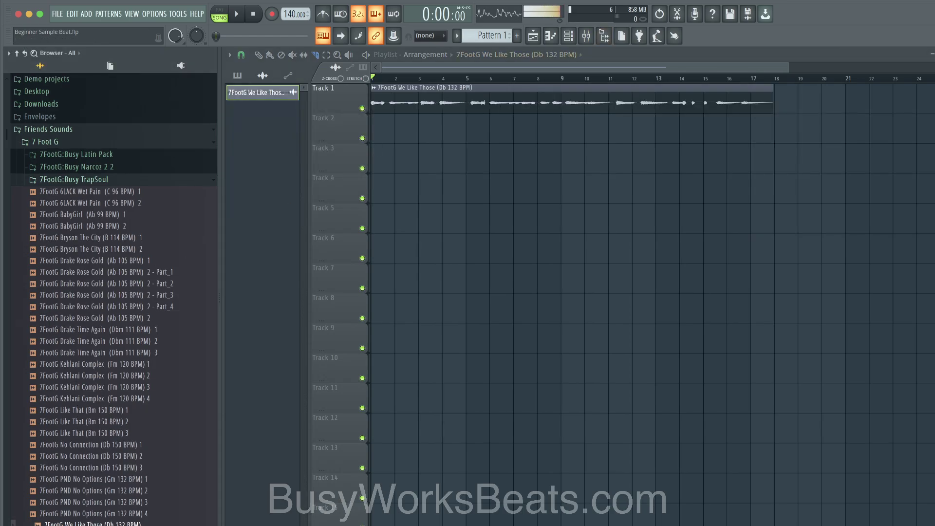
{"action": "key", "text": "space"}
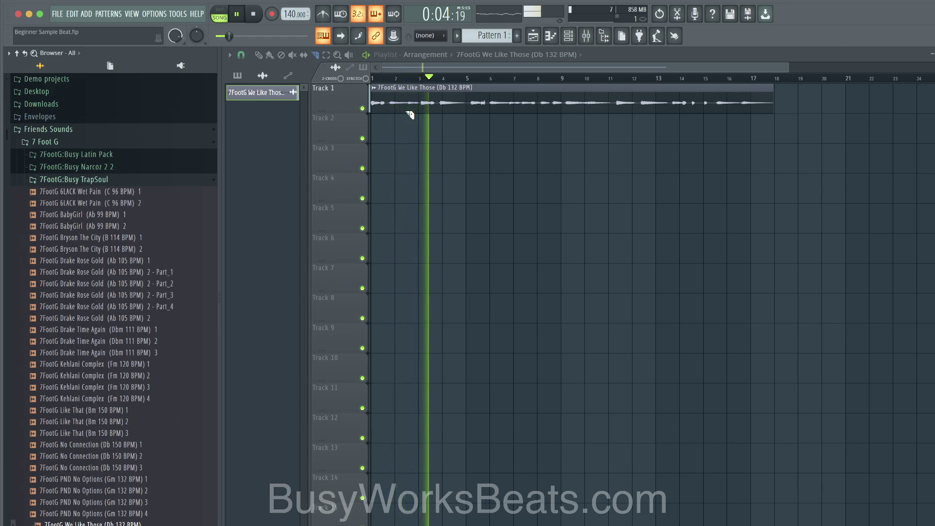
{"action": "scroll", "coordinate": [462, 106], "scroll_direction": "up", "scroll_amount": 1}
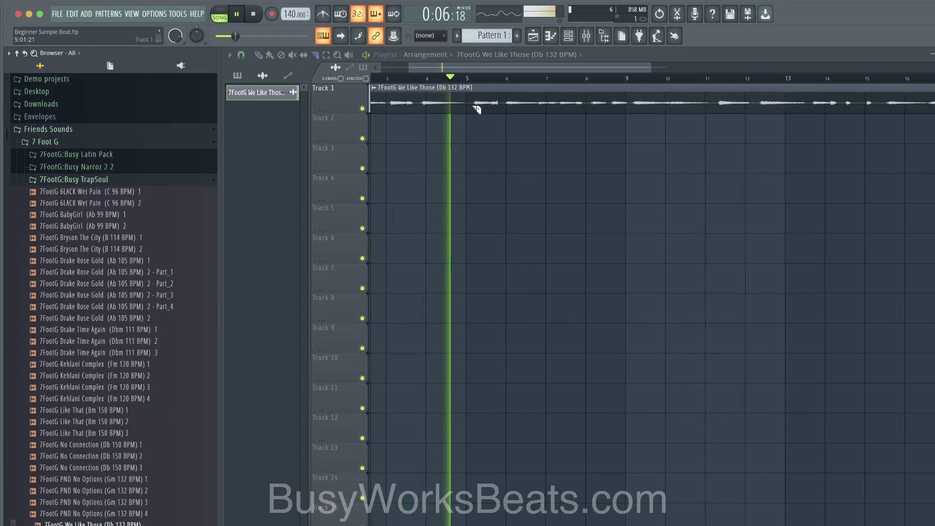
{"action": "scroll", "coordinate": [477, 105], "scroll_direction": "up", "scroll_amount": 1}
{"action": "key", "text": "space"}
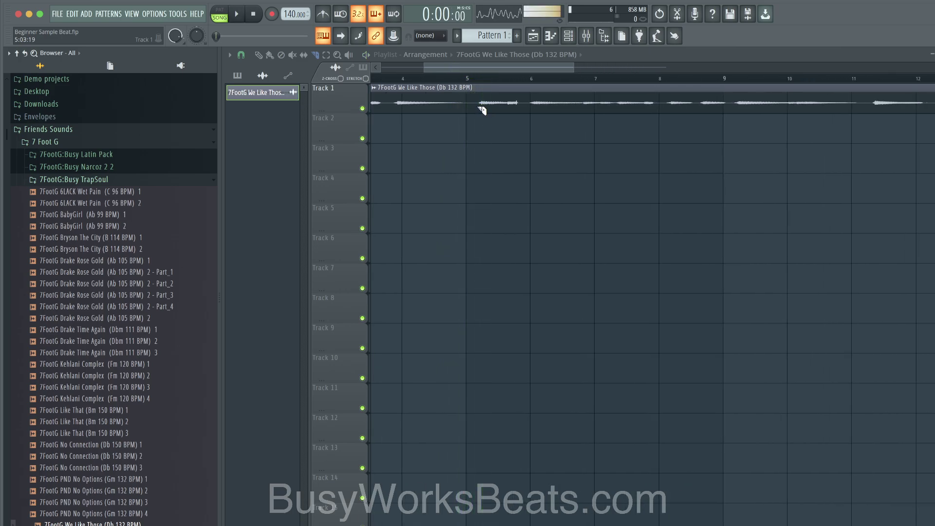
{"action": "left_click", "coordinate": [317, 55]}
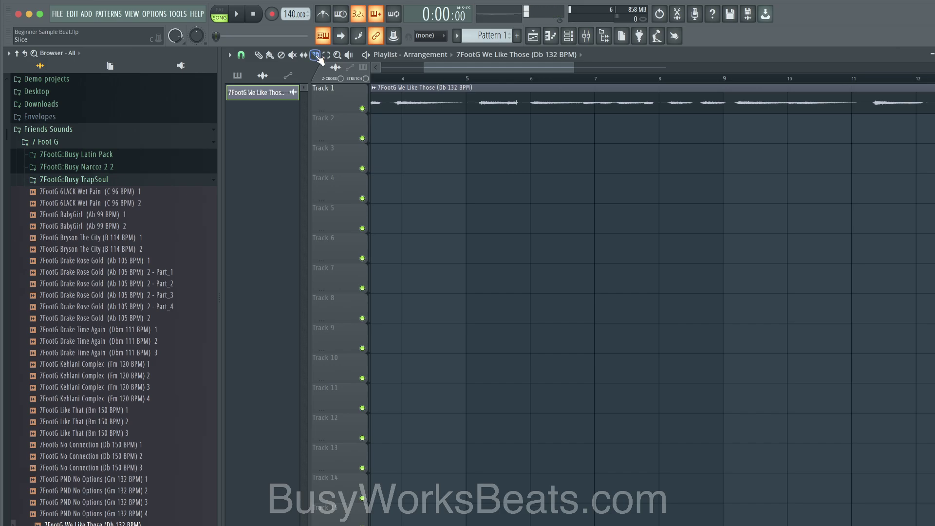
{"action": "left_click", "coordinate": [479, 108]}
{"action": "scroll", "coordinate": [478, 107], "scroll_direction": "down", "scroll_amount": 1}
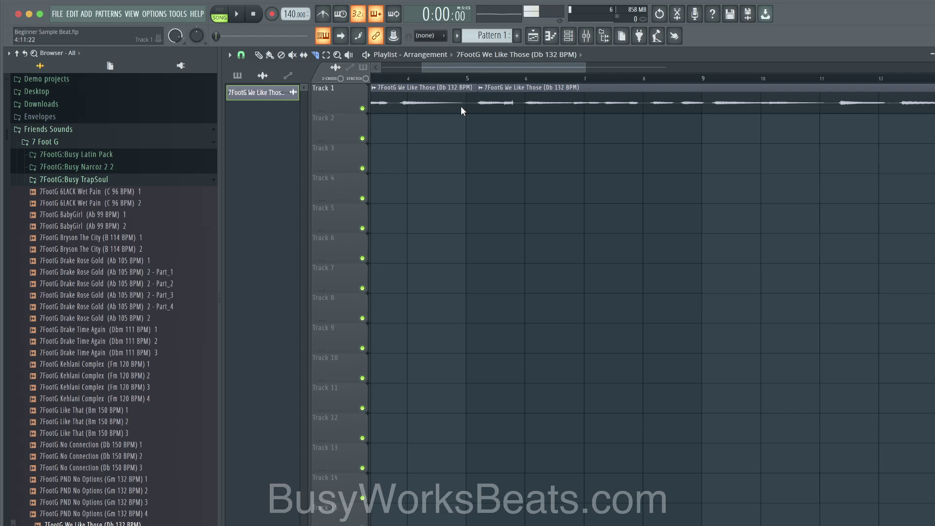
{"action": "scroll", "coordinate": [461, 106], "scroll_direction": "down", "scroll_amount": 5}
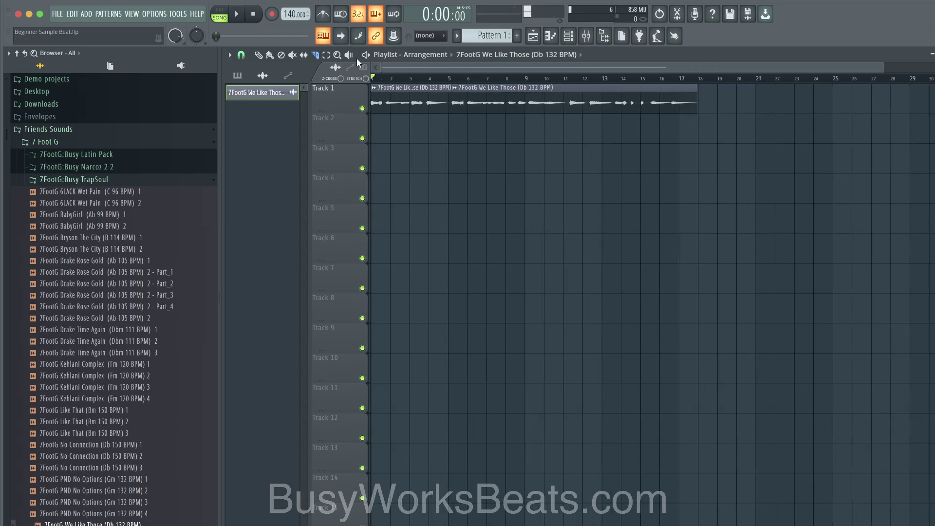
- Play the arrangement from just before bar 5 and increase the height of Track 1
{"action": "key", "text": "space"}
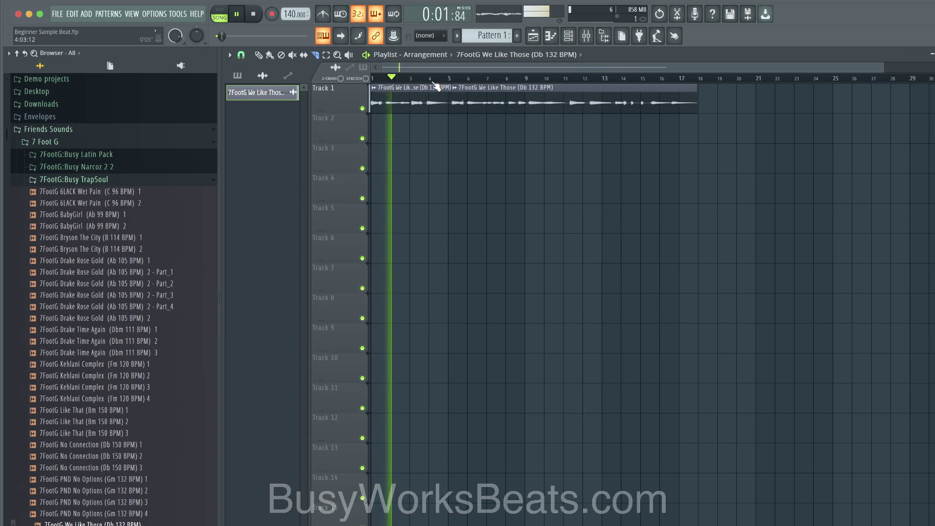
{"action": "key", "text": "space"}
{"action": "left_click", "coordinate": [448, 78]}
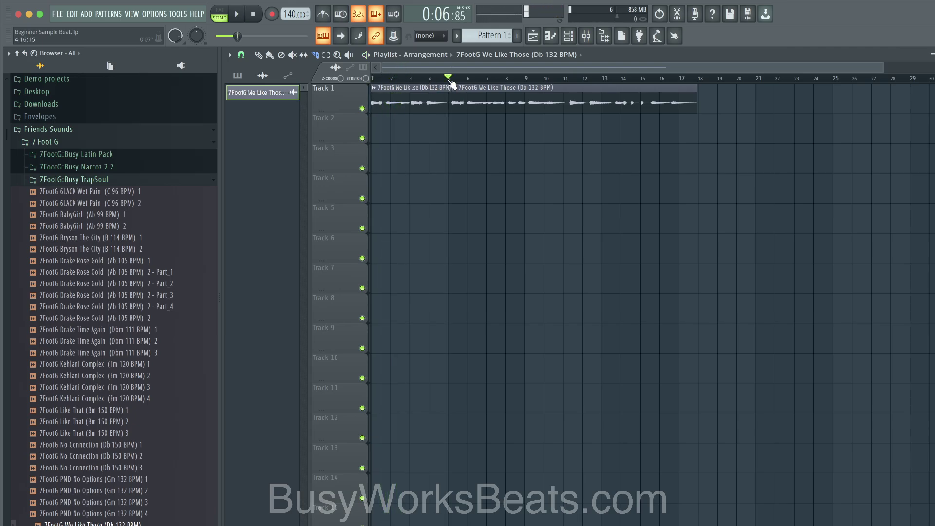
{"action": "scroll", "coordinate": [468, 100], "scroll_direction": "up", "scroll_amount": 4}
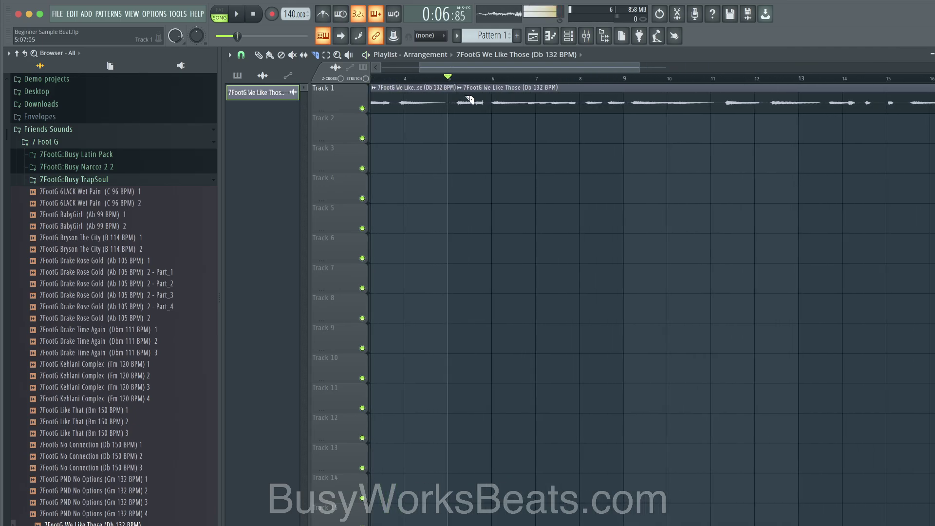
{"action": "key", "text": "space"}
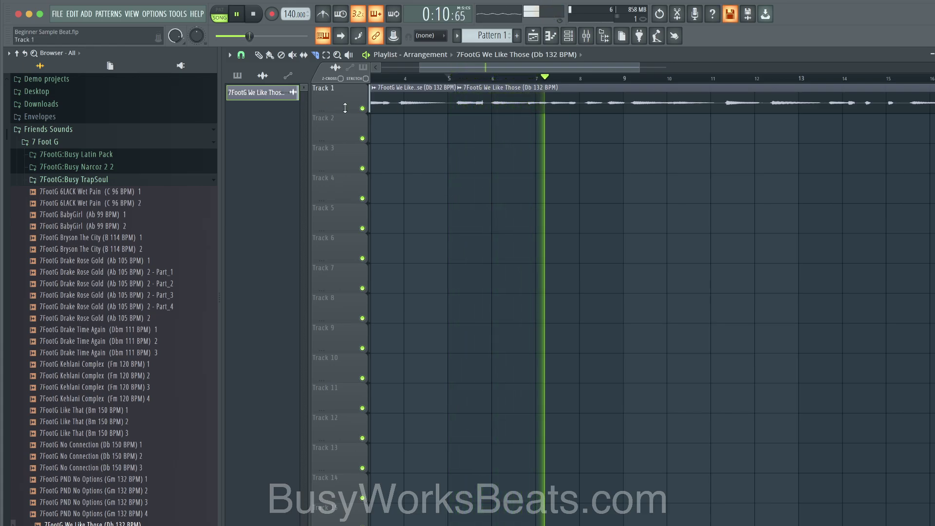
{"action": "left_click_drag", "start_coordinate": [345, 108], "coordinate": [345, 144]}
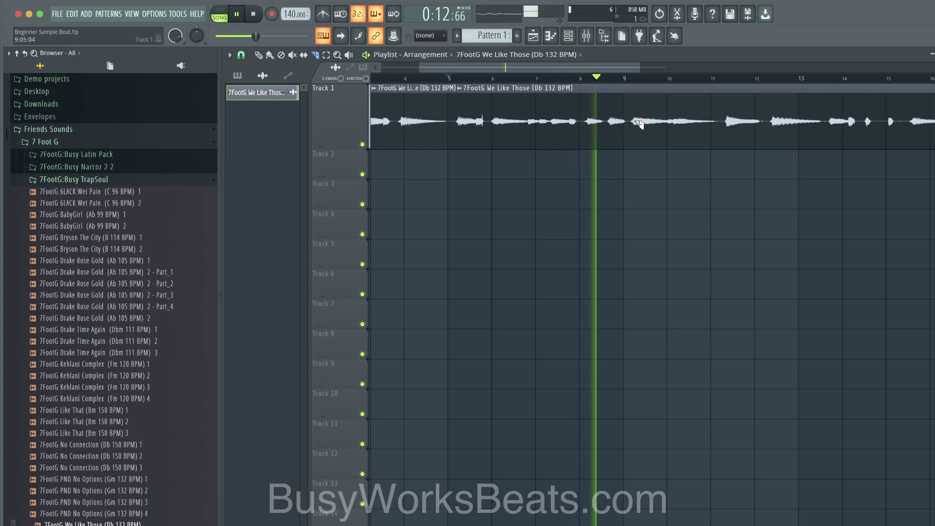
- Stop playback and slice the second loop clip on Track 1 about midway through bar 9
{"action": "scroll", "coordinate": [641, 125], "scroll_direction": "up", "scroll_amount": 2}
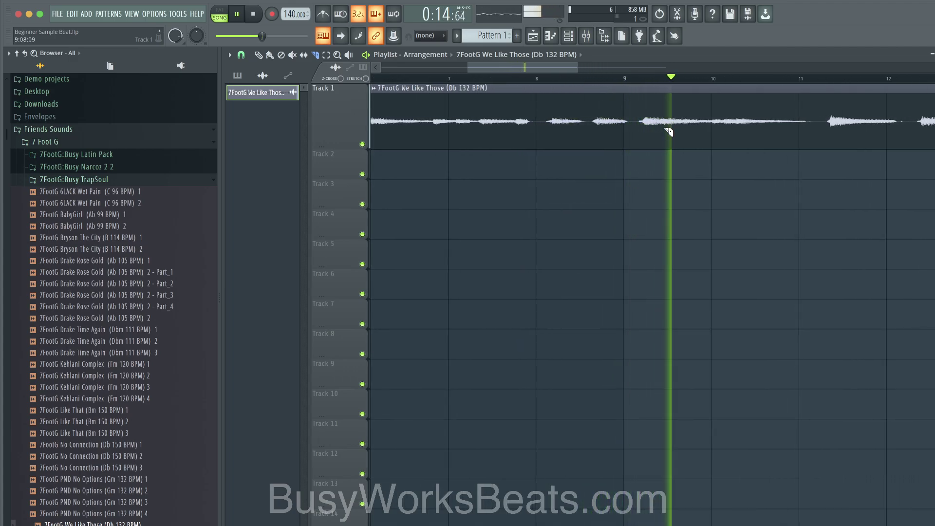
{"action": "key", "text": "space"}
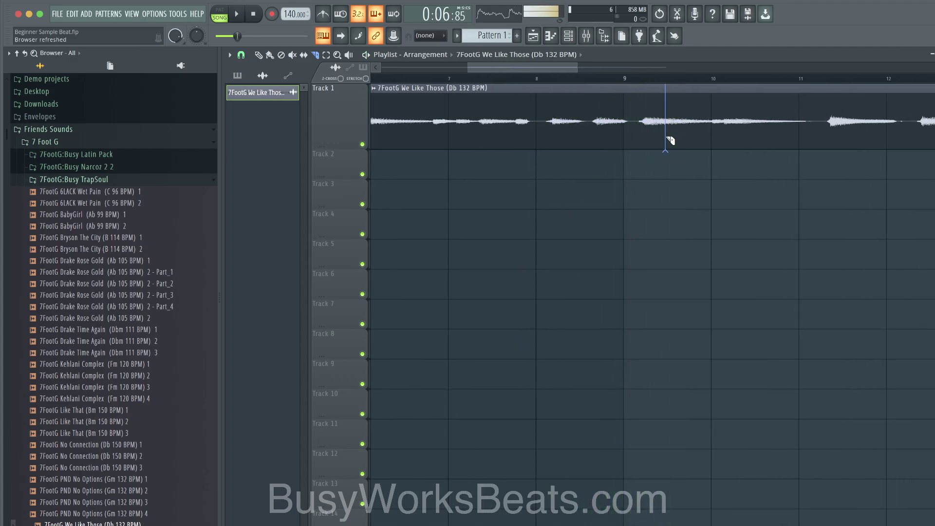
{"action": "left_click", "coordinate": [666, 137]}
{"action": "scroll", "coordinate": [519, 67], "scroll_direction": "right", "scroll_amount": 10}
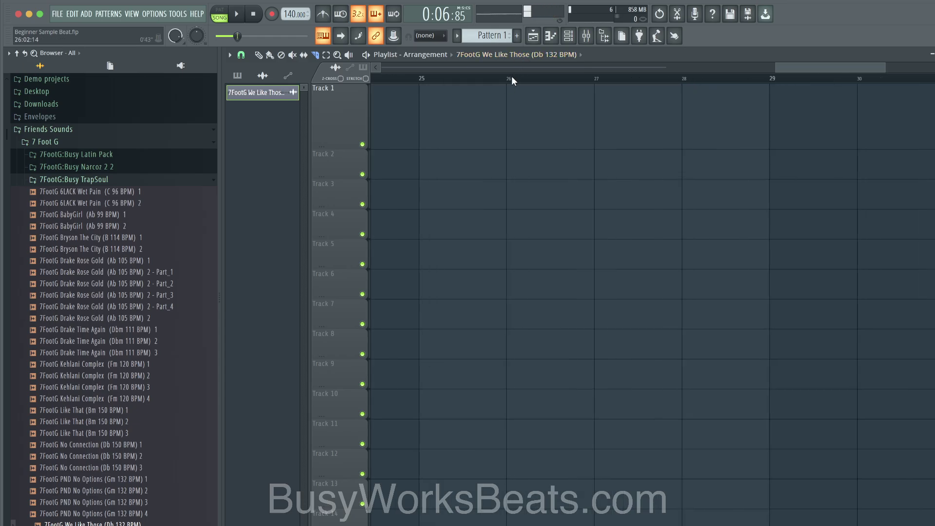
{"action": "scroll", "coordinate": [511, 76], "scroll_direction": "down", "scroll_amount": 5}
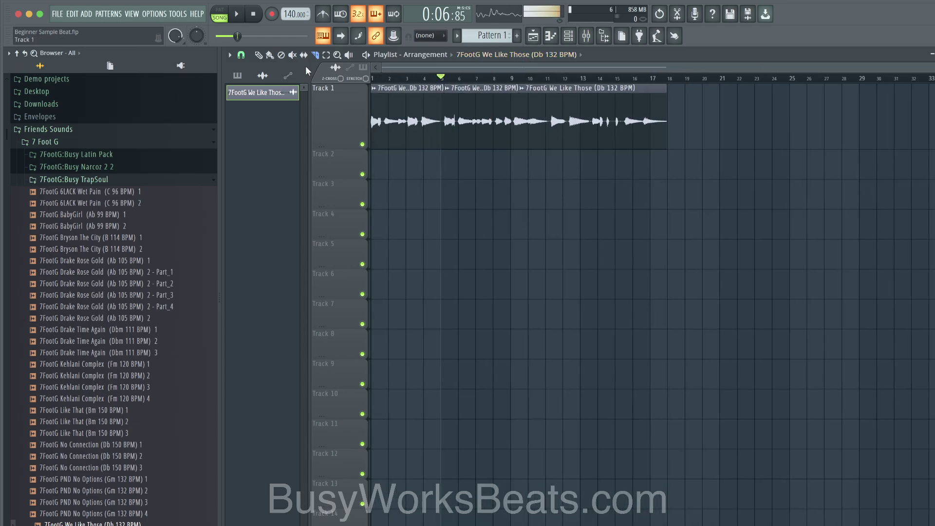
{"action": "scroll", "coordinate": [512, 134], "scroll_direction": "up", "scroll_amount": 2}
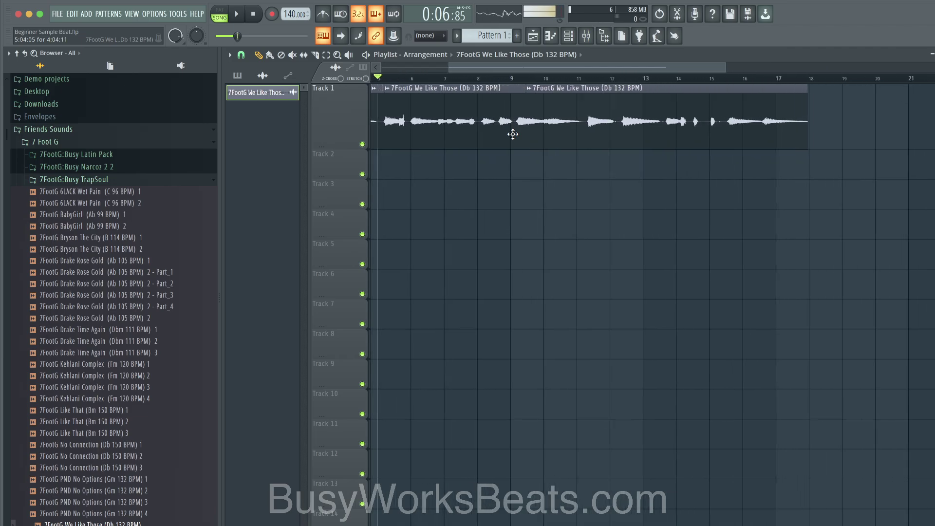
- Delete the leftover loop clip after the slice in bar 9 on Track 1, and return the playhead to the song start
{"action": "scroll", "coordinate": [513, 134], "scroll_direction": "up", "scroll_amount": 1}
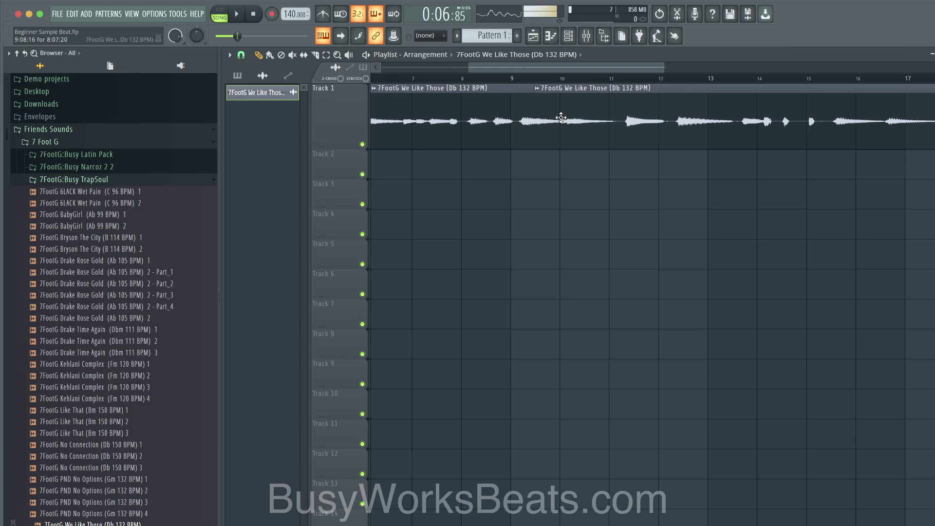
{"action": "scroll", "coordinate": [561, 117], "scroll_direction": "down", "scroll_amount": 3}
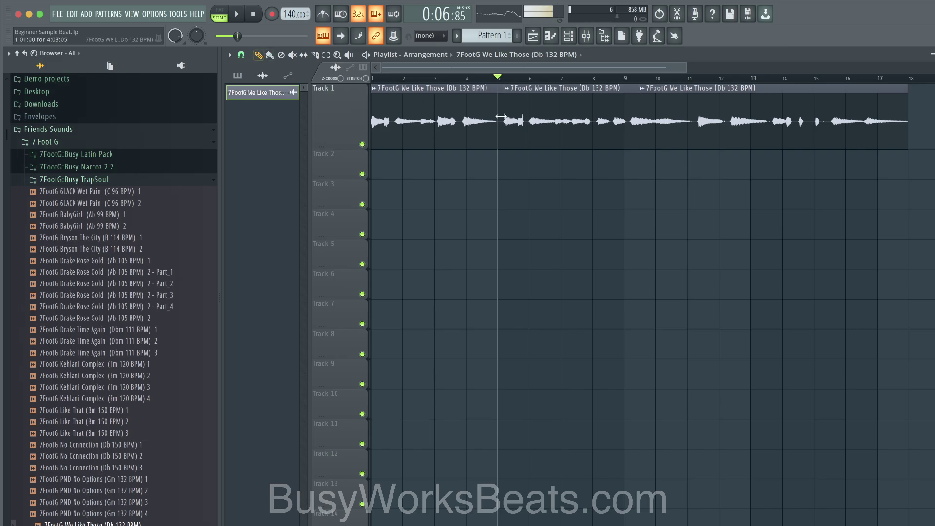
{"action": "right_click", "coordinate": [745, 120]}
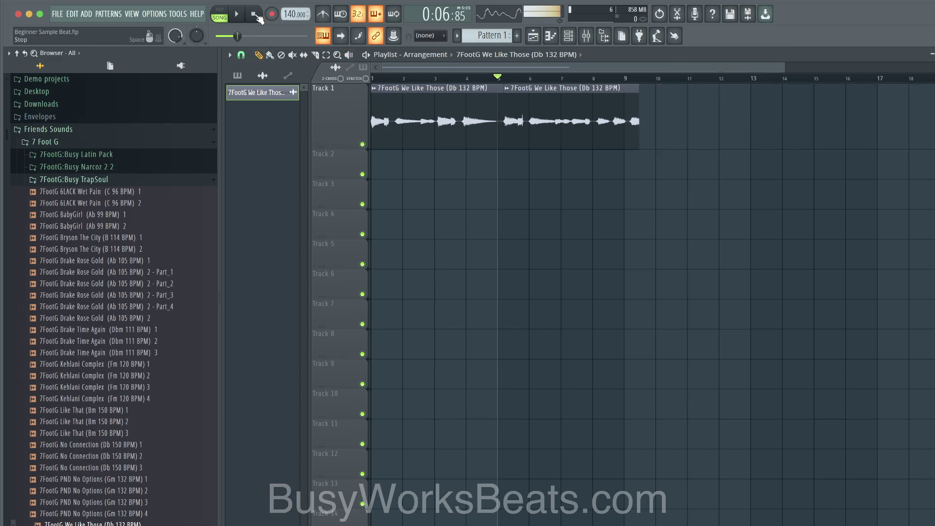
{"action": "left_click", "coordinate": [255, 15]}
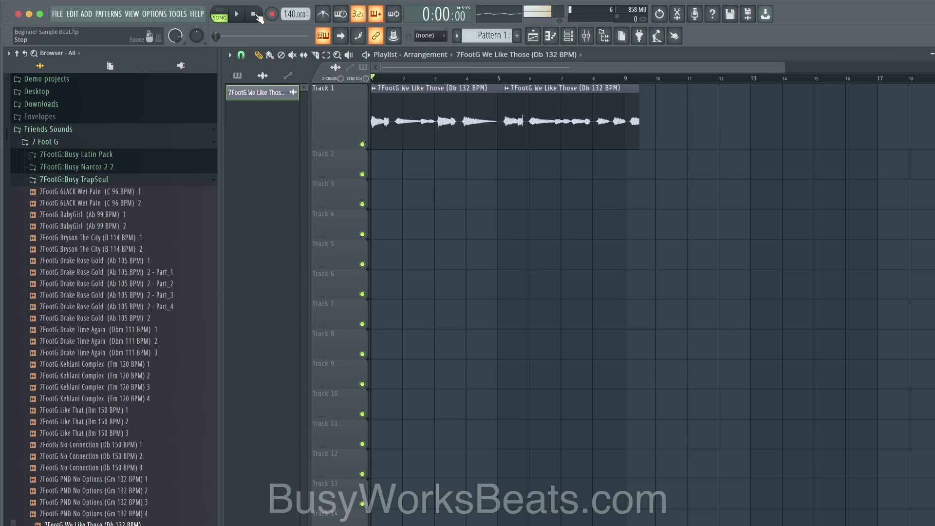
{"action": "key", "text": "space"}
{"action": "key", "text": "space"}
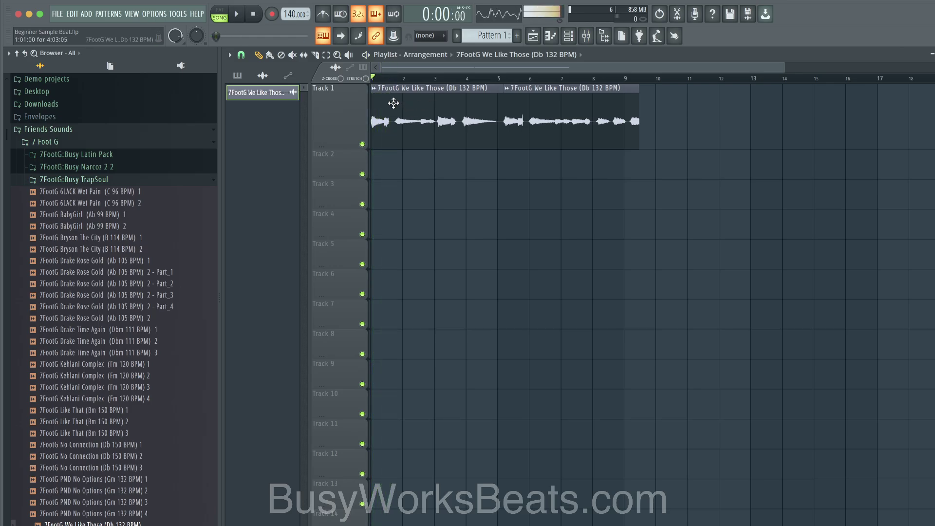
- Make the first loop clip on Track 1 unique as a sample, saving it under the suggested name in the 7FootG/Busy TrapSoul folder
{"action": "left_click", "coordinate": [377, 94]}
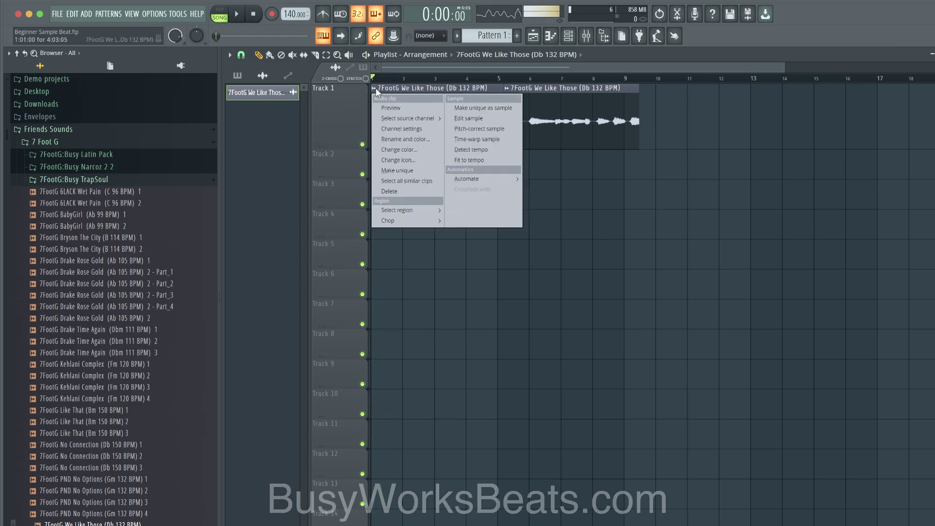
{"action": "left_click", "coordinate": [460, 110]}
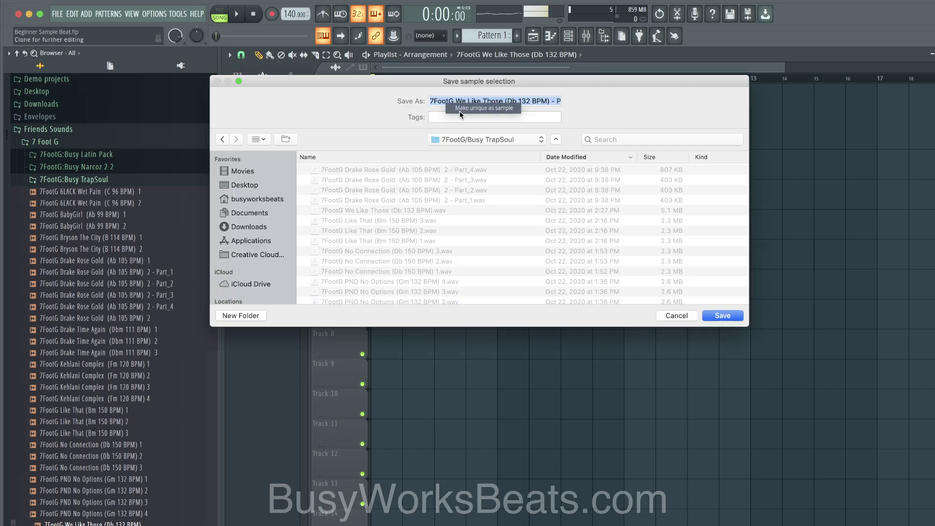
{"action": "left_click", "coordinate": [708, 314]}
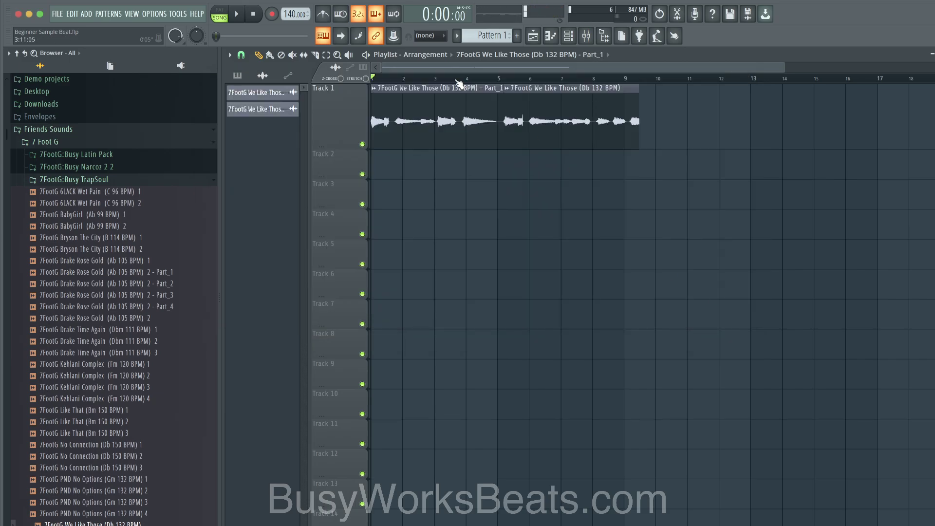
{"action": "left_click", "coordinate": [437, 100]}
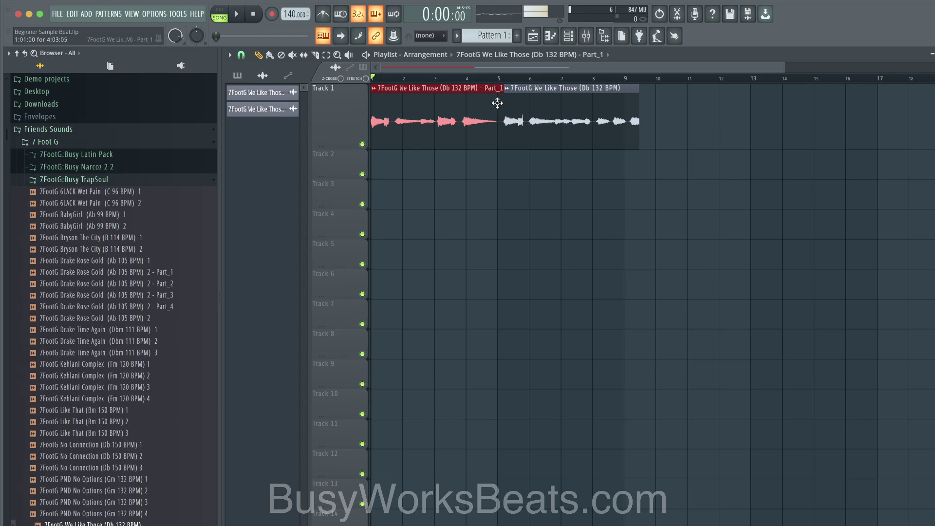
{"action": "left_click", "coordinate": [551, 127]}
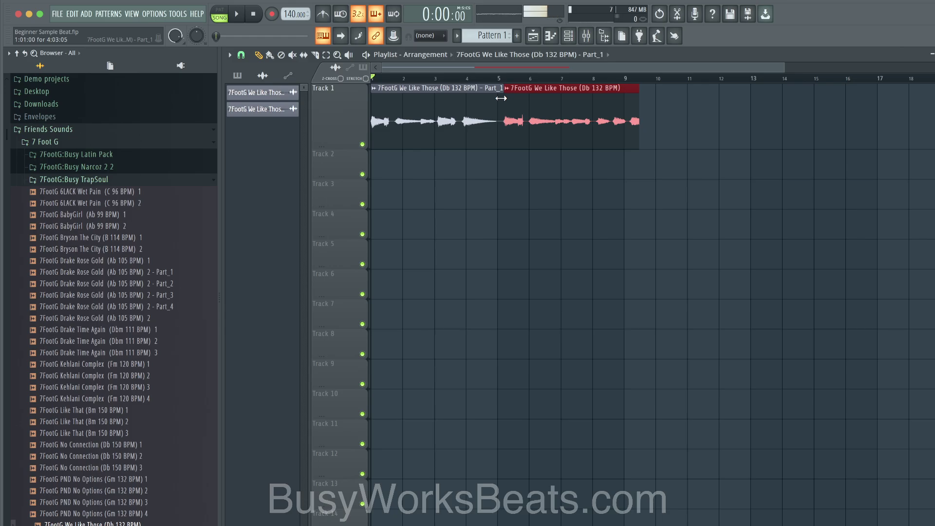
{"action": "right_click", "coordinate": [370, 89]}
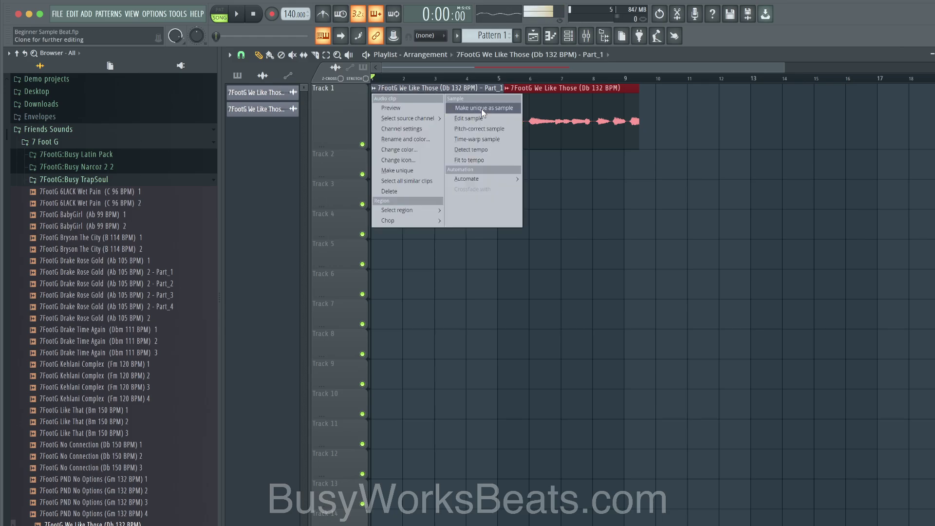
{"action": "left_click", "coordinate": [549, 193]}
{"action": "left_click_drag", "start_coordinate": [472, 122], "coordinate": [447, 123]}
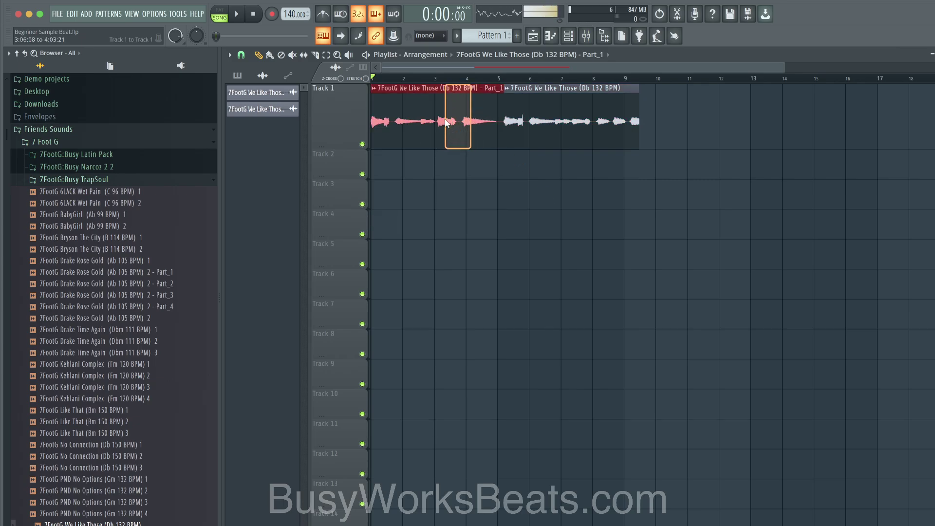
{"action": "left_click", "coordinate": [441, 177]}
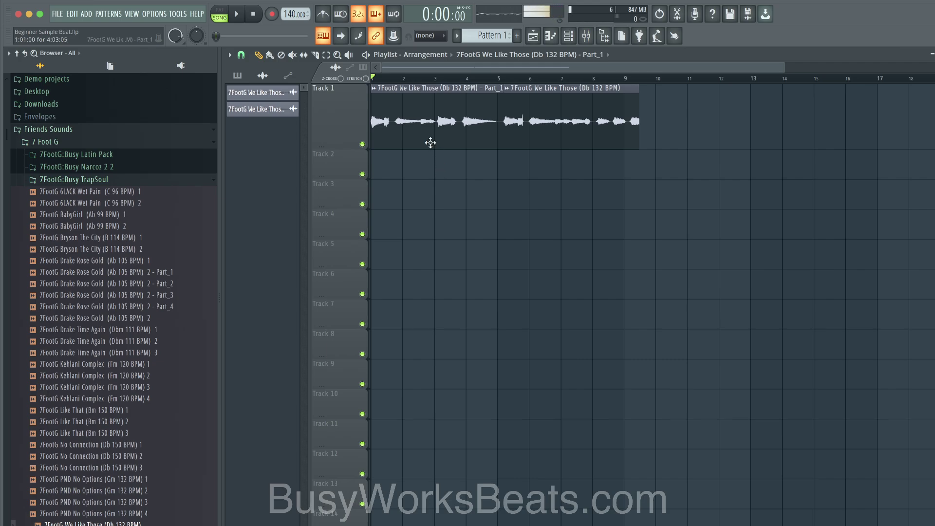
- In the Part_1 clip's channel settings, set the time-stretching mode to Stretch and the stretch time to 4:00:00
{"action": "left_click", "coordinate": [378, 91]}
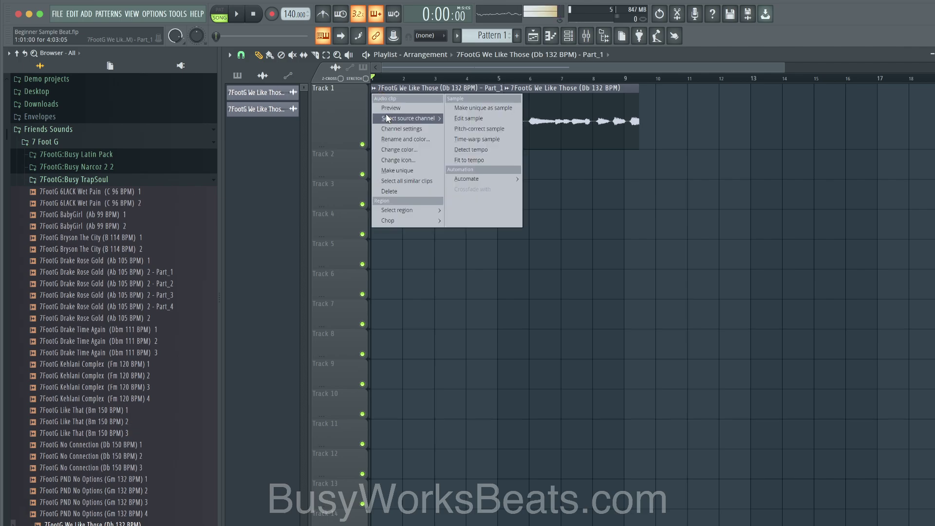
{"action": "left_click", "coordinate": [392, 125]}
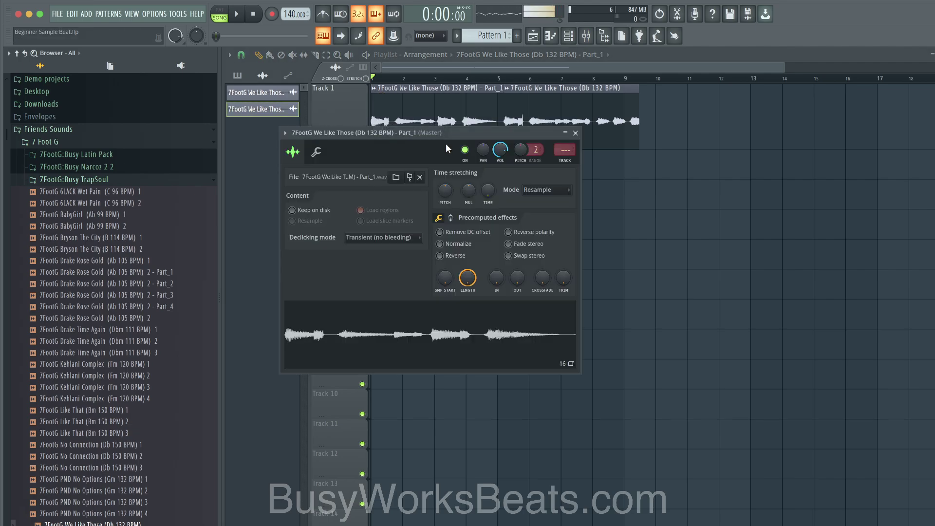
{"action": "left_click_drag", "start_coordinate": [445, 134], "coordinate": [458, 210]}
{"action": "left_click", "coordinate": [549, 267]}
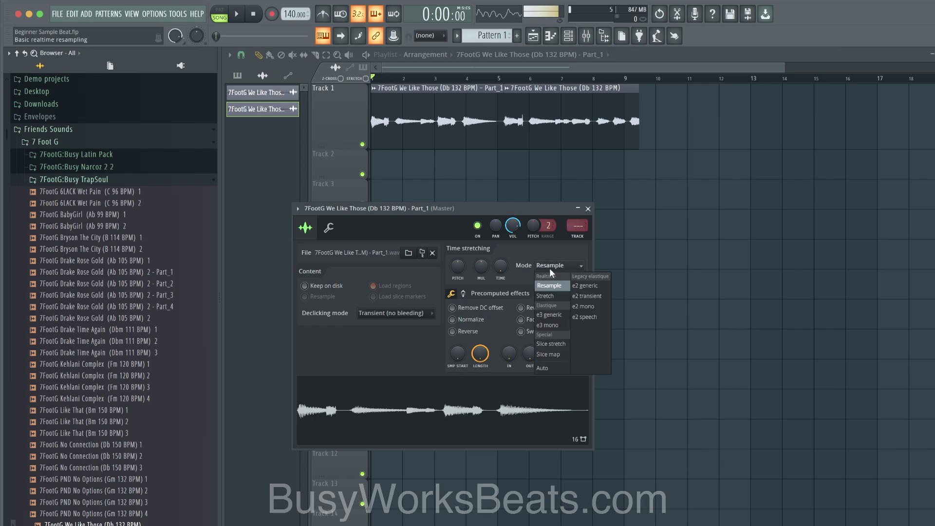
{"action": "left_click", "coordinate": [552, 295]}
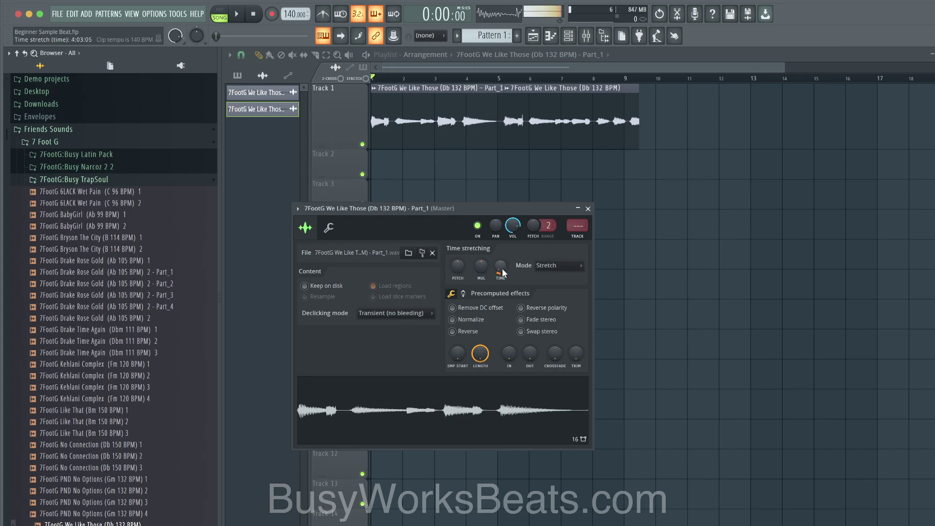
{"action": "mouse_move", "coordinate": [503, 273]}
{"action": "left_mouse_down"}
{"action": "mouse_move", "coordinate": [501, 256]}
{"action": "mouse_move", "coordinate": [501, 270]}
{"action": "left_mouse_up"}
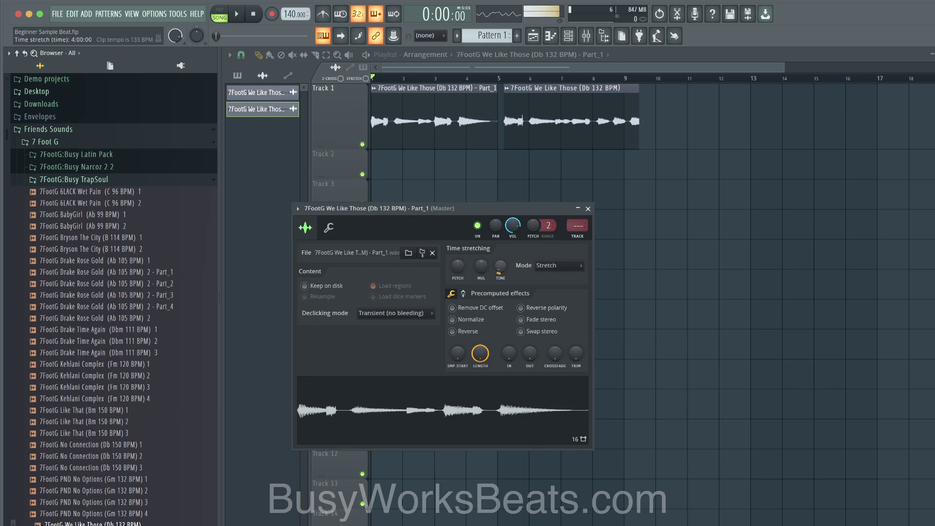
- Turn on the metronome, play the stretched first clip against it, and close the clip's channel settings
{"action": "scroll", "coordinate": [500, 270], "scroll_direction": "up", "scroll_amount": 1}
{"action": "scroll", "coordinate": [500, 266], "scroll_direction": "down", "scroll_amount": 1}
{"action": "key", "text": "ctrl+m"}
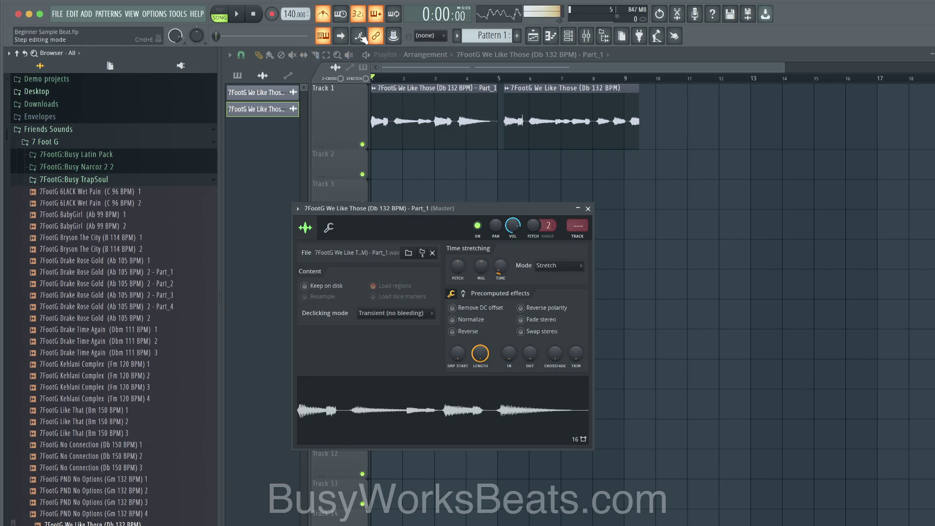
{"action": "key", "text": "space"}
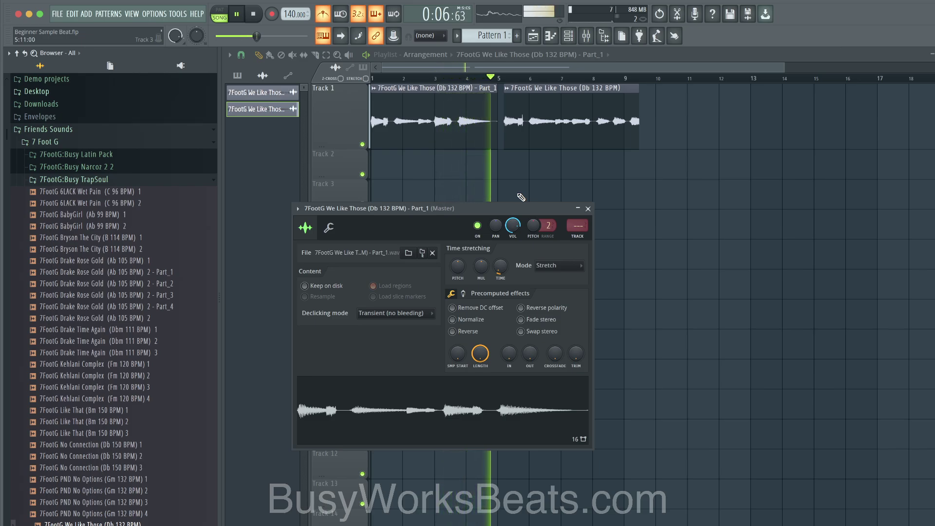
{"action": "key", "text": "space"}
{"action": "left_click", "coordinate": [587, 208]}
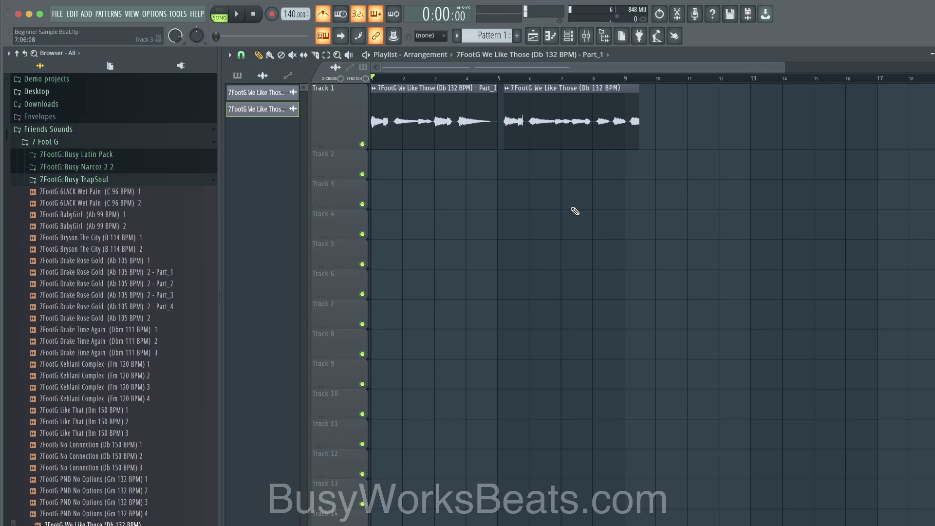
- Move the second loop clip on Track 1 to start exactly at bar 5, and place the playhead there
{"action": "scroll", "coordinate": [533, 115], "scroll_direction": "up", "scroll_amount": 3}
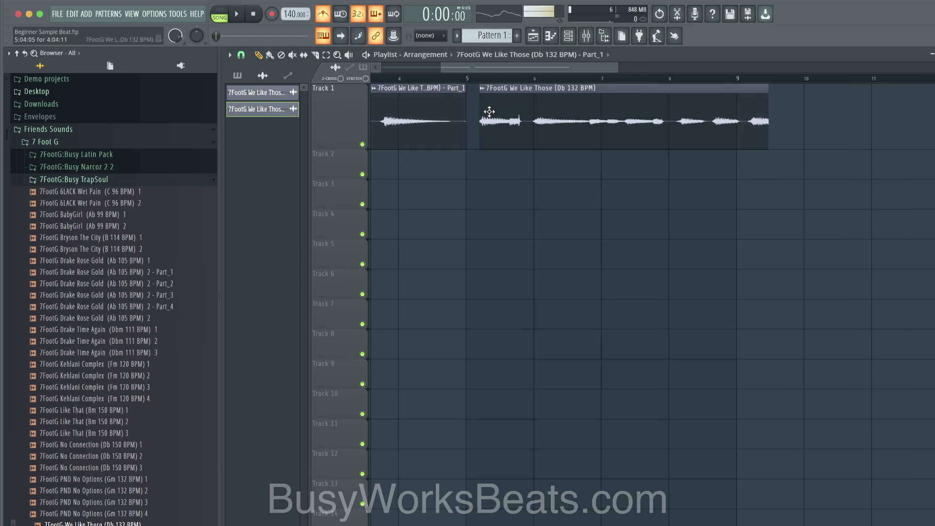
{"action": "scroll", "coordinate": [490, 112], "scroll_direction": "up", "scroll_amount": 2}
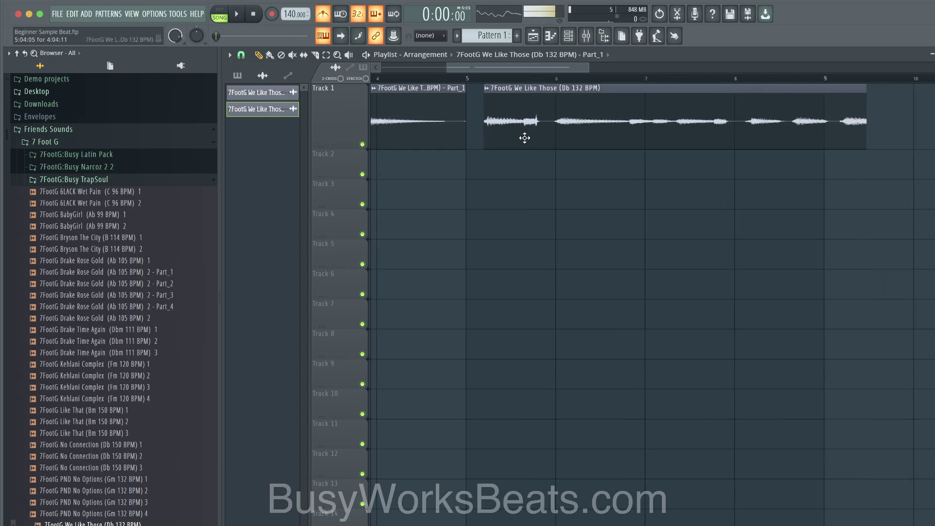
{"action": "scroll", "coordinate": [523, 138], "scroll_direction": "up", "scroll_amount": 1}
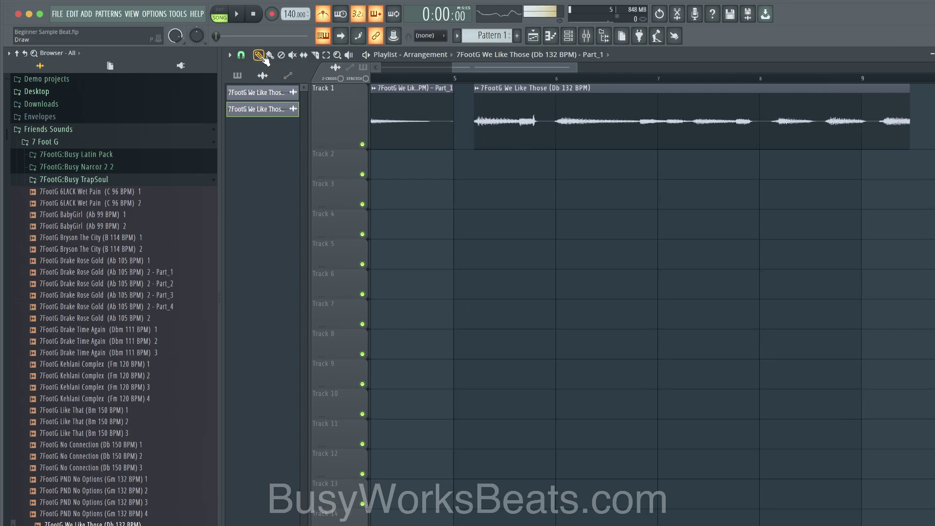
{"action": "scroll", "coordinate": [455, 120], "scroll_direction": "up", "scroll_amount": 4}
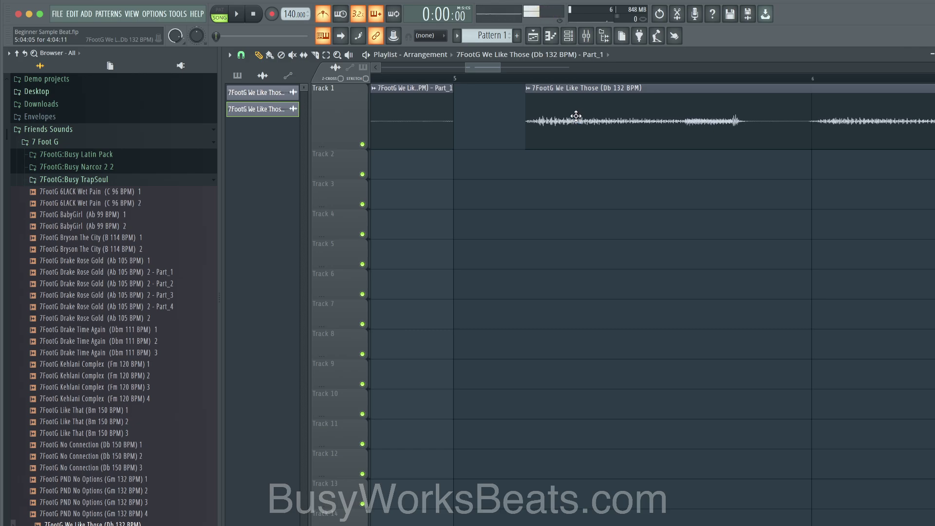
{"action": "left_click_drag", "start_coordinate": [572, 121], "coordinate": [502, 121]}
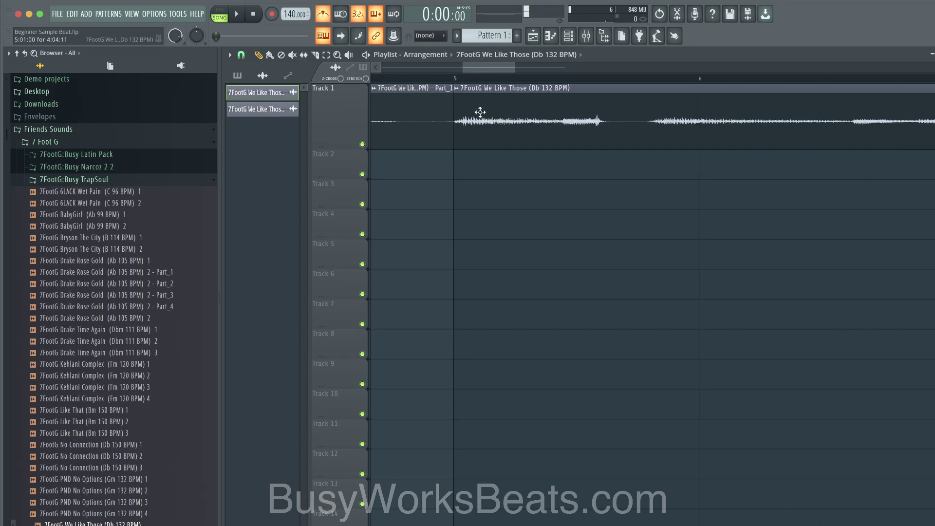
{"action": "left_click", "coordinate": [455, 78]}
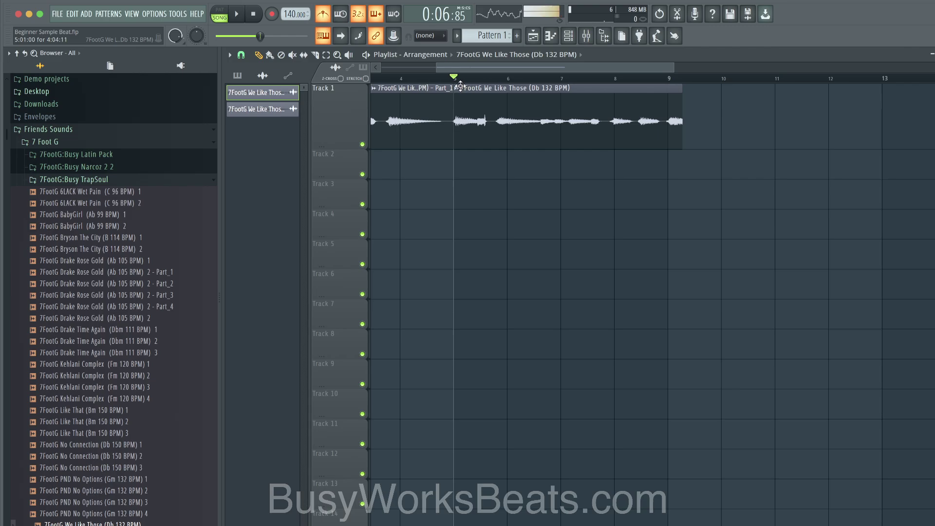
- Set the time-stretching mode of the second loop clip to Stretch in its channel settings
{"action": "left_click", "coordinate": [462, 94]}
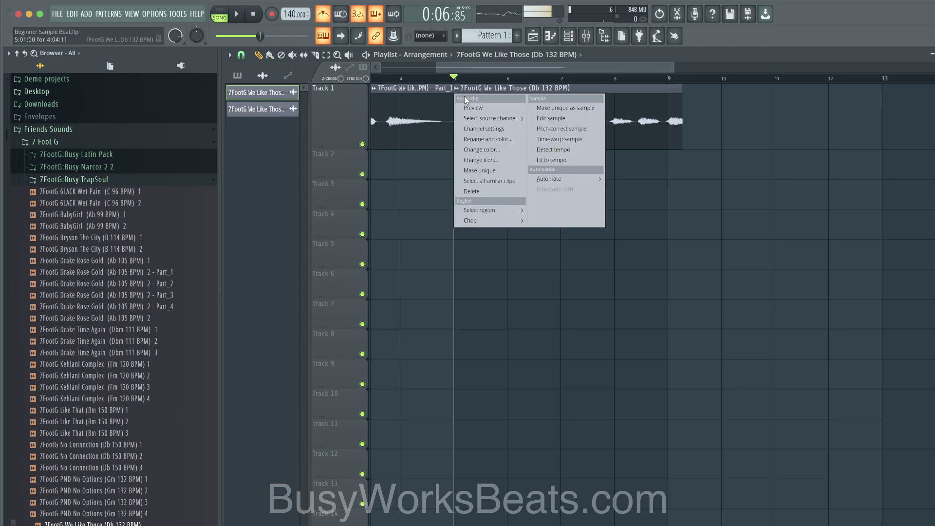
{"action": "left_click", "coordinate": [484, 125]}
{"action": "left_click", "coordinate": [521, 176]}
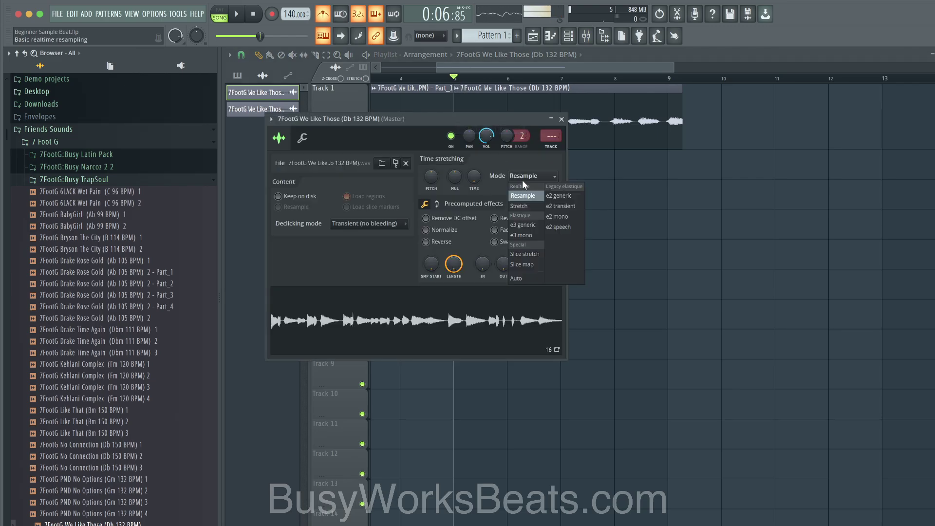
{"action": "left_click", "coordinate": [527, 206]}
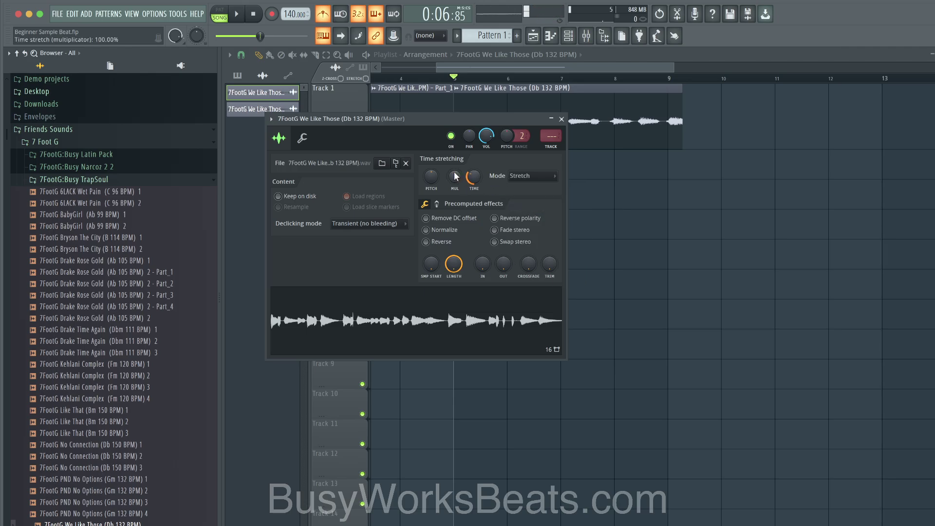
- Try to shorten the second clip's stretch time, close its channel settings, and undo the time-stretch changes
{"action": "left_click_drag", "start_coordinate": [468, 122], "coordinate": [477, 177]}
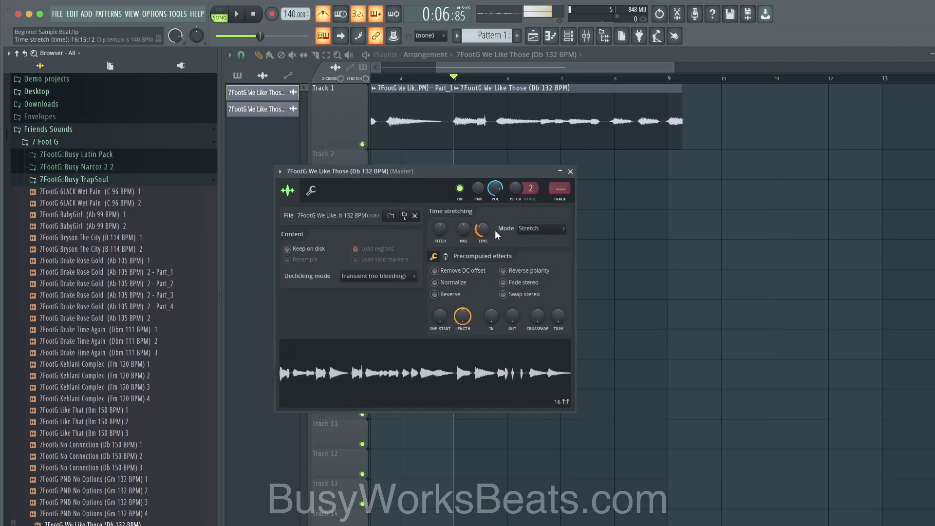
{"action": "left_click_drag", "start_coordinate": [483, 228], "coordinate": [482, 240]}
{"action": "left_click", "coordinate": [570, 171]}
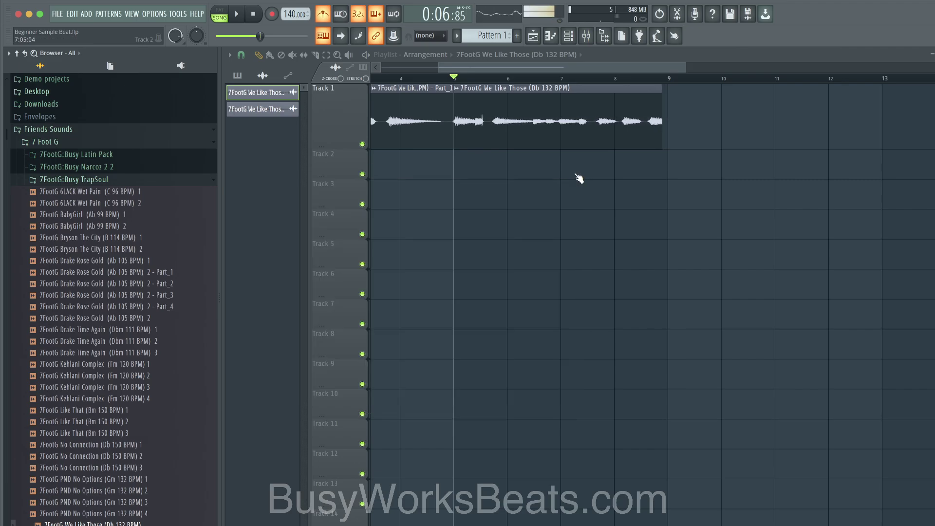
{"action": "key", "text": "ctrl+z"}
{"action": "key", "text": "ctrl+z"}
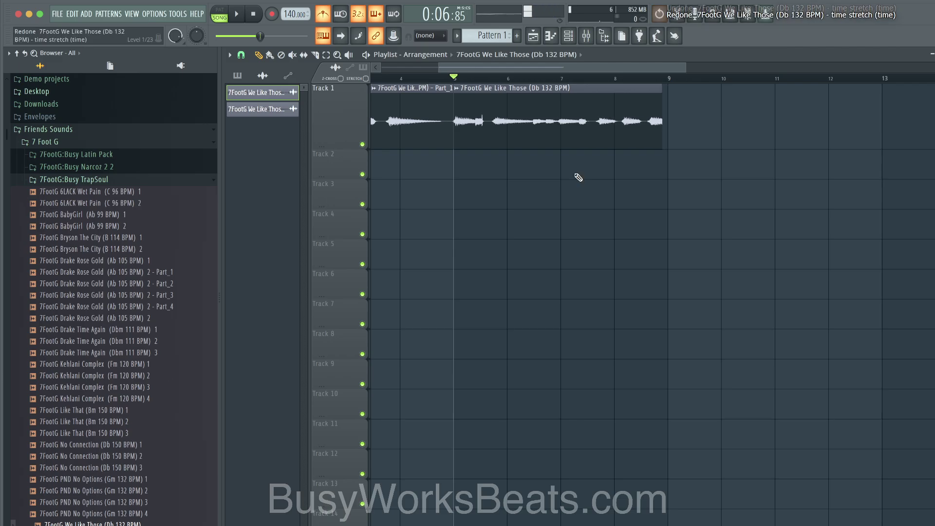
{"action": "key", "text": "ctrl+z"}
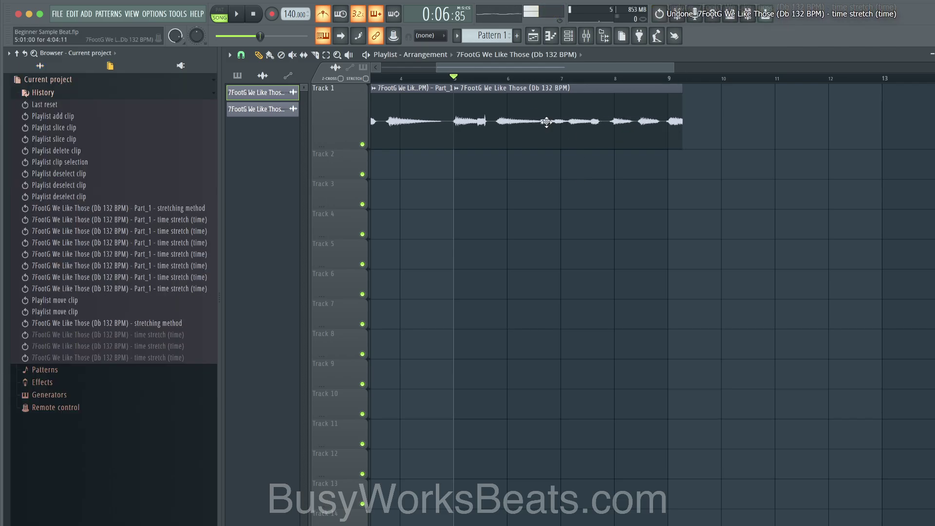
- Make the second loop clip on Track 1 unique as a sample and save it as Part_2 of the We Like Those loop
{"action": "left_click", "coordinate": [460, 92]}
{"action": "left_click", "coordinate": [543, 108]}
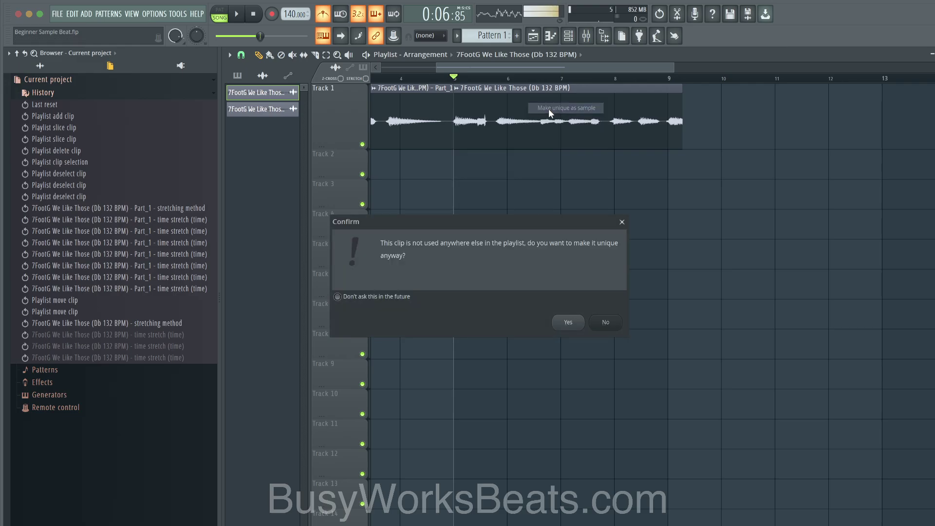
{"action": "left_click", "coordinate": [582, 321]}
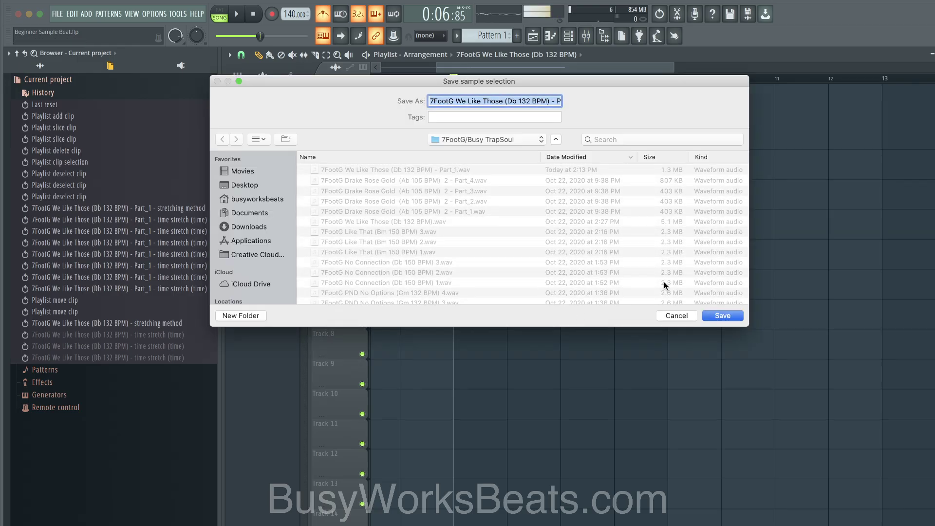
{"action": "left_click", "coordinate": [720, 317]}
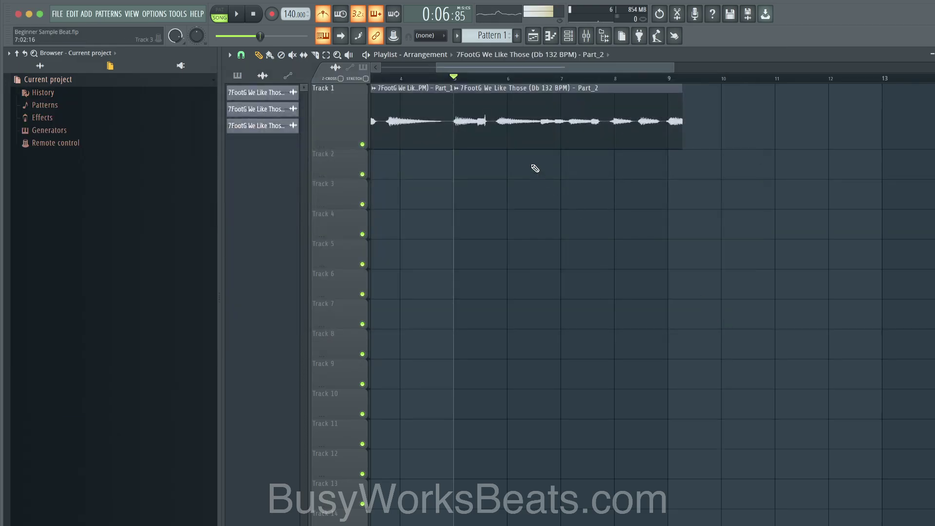
- Set the Part_2 clip's time-stretching mode to Stretch and shorten its stretch time to four bars (4:00:00)
{"action": "left_click", "coordinate": [461, 93]}
{"action": "left_click", "coordinate": [487, 125]}
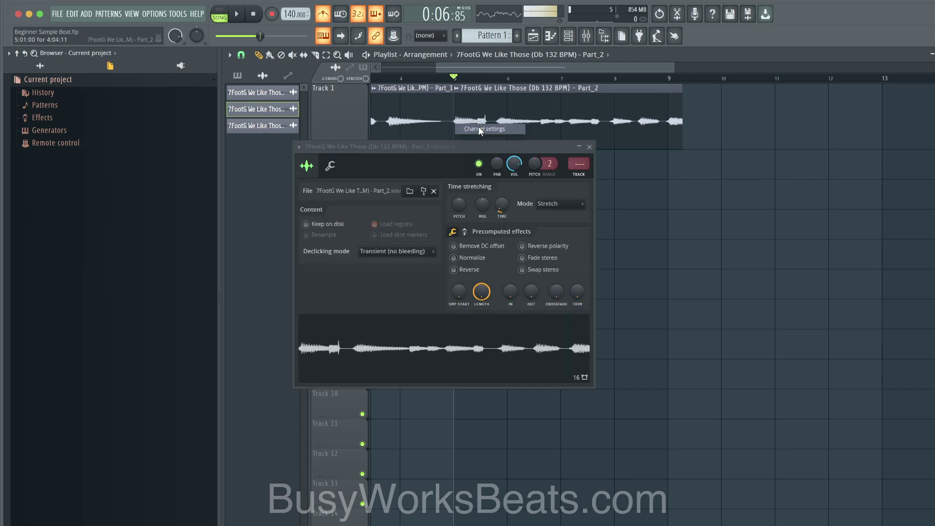
{"action": "left_click", "coordinate": [577, 208]}
{"action": "left_click", "coordinate": [560, 229]}
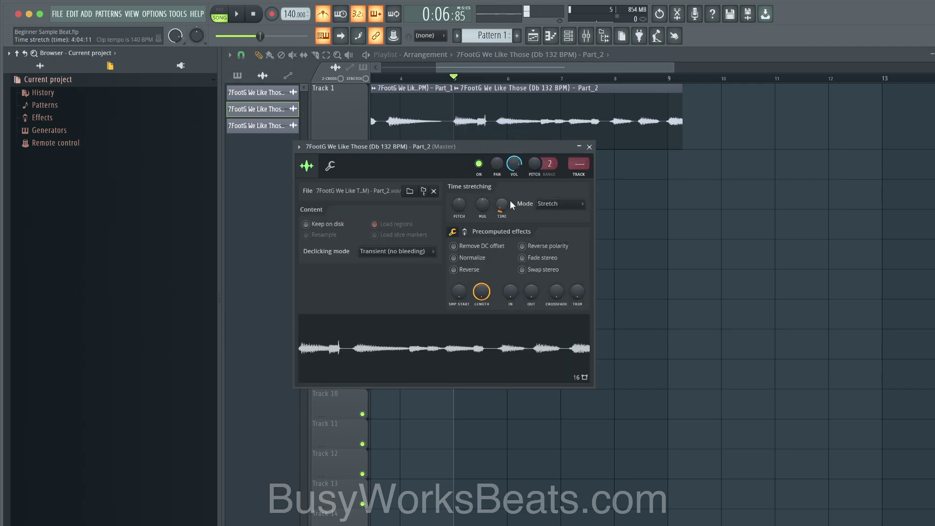
{"action": "left_click_drag", "start_coordinate": [502, 204], "coordinate": [501, 212]}
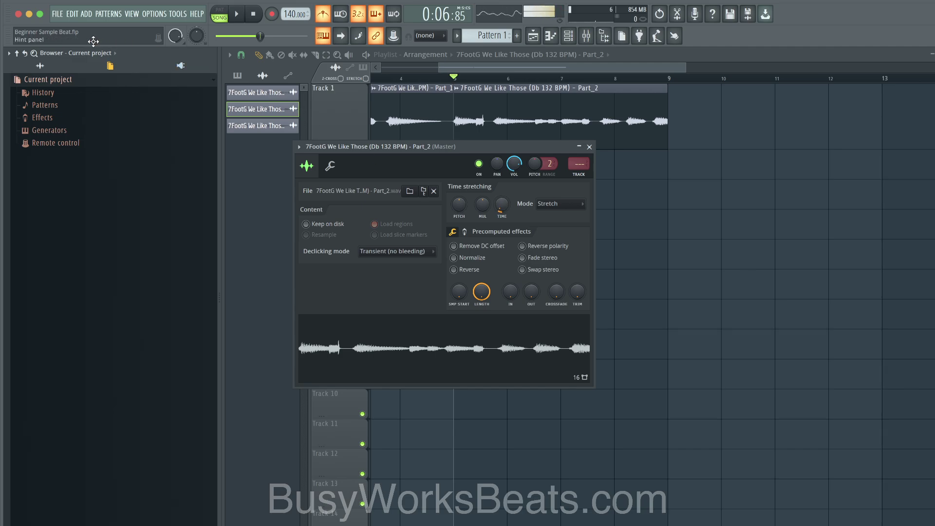
- Play the stretched Part_2 clip from bar 5 and close its channel settings
{"action": "key", "text": "space"}
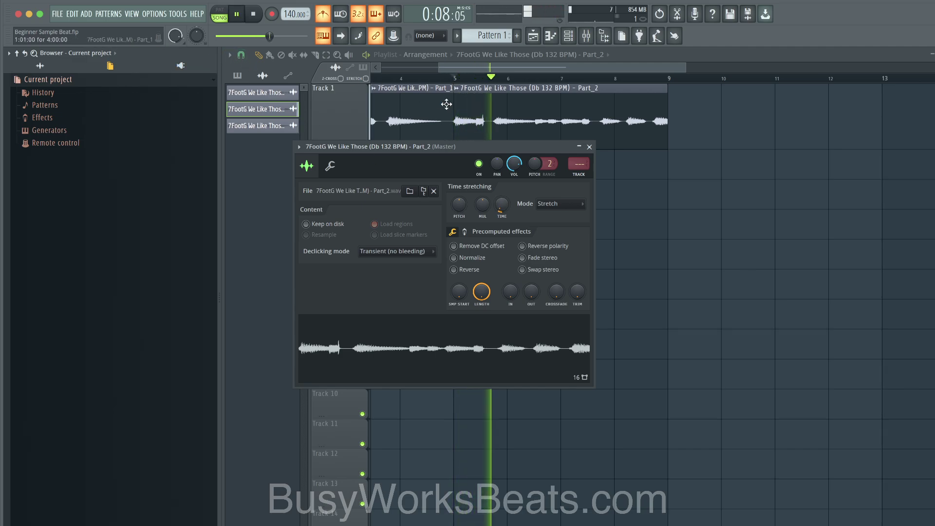
{"action": "left_click", "coordinate": [589, 147]}
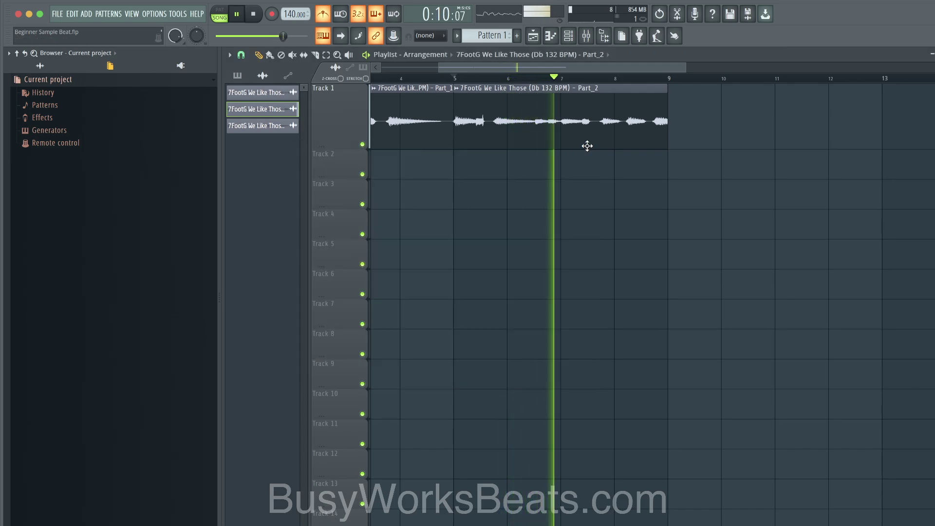
{"action": "scroll", "coordinate": [577, 173], "scroll_direction": "down", "scroll_amount": 1}
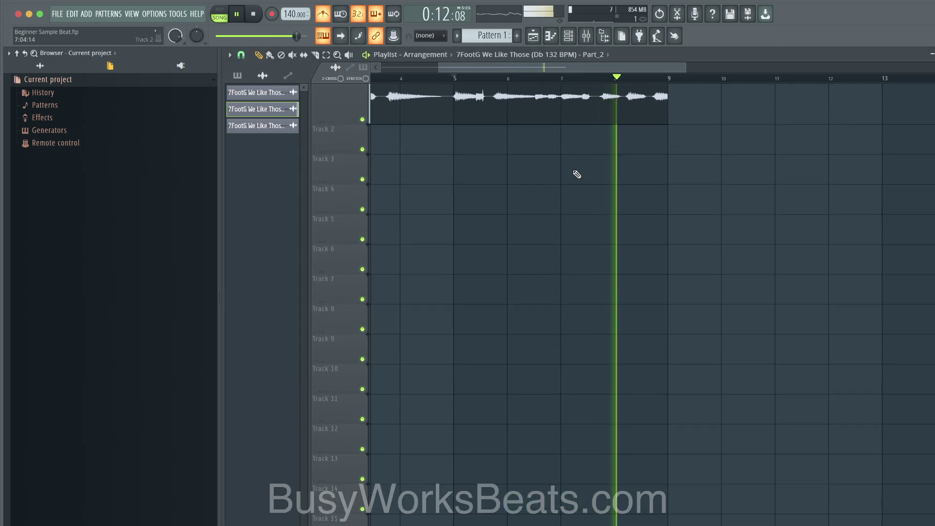
{"action": "scroll", "coordinate": [577, 174], "scroll_direction": "up", "scroll_amount": 1}
{"action": "scroll", "coordinate": [578, 172], "scroll_direction": "left", "scroll_amount": 3}
{"action": "key", "text": "space"}
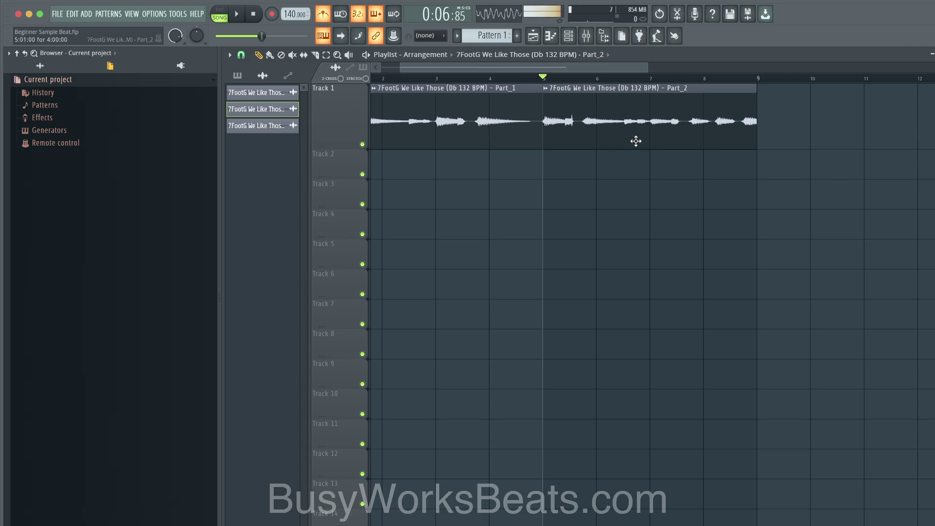
- Return the playhead to the start of the song and slightly reduce Track 1's height
{"action": "left_click", "coordinate": [258, 17]}
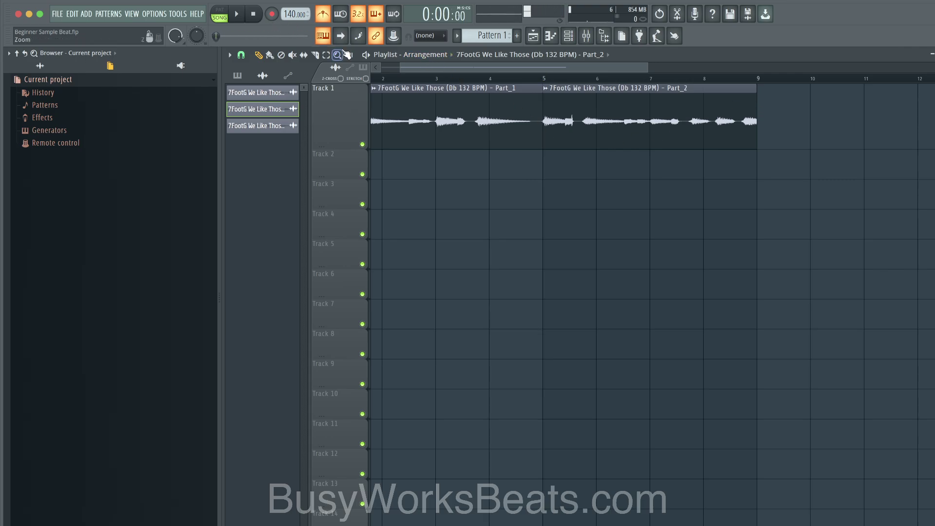
{"action": "scroll", "coordinate": [463, 182], "scroll_direction": "down", "scroll_amount": 4}
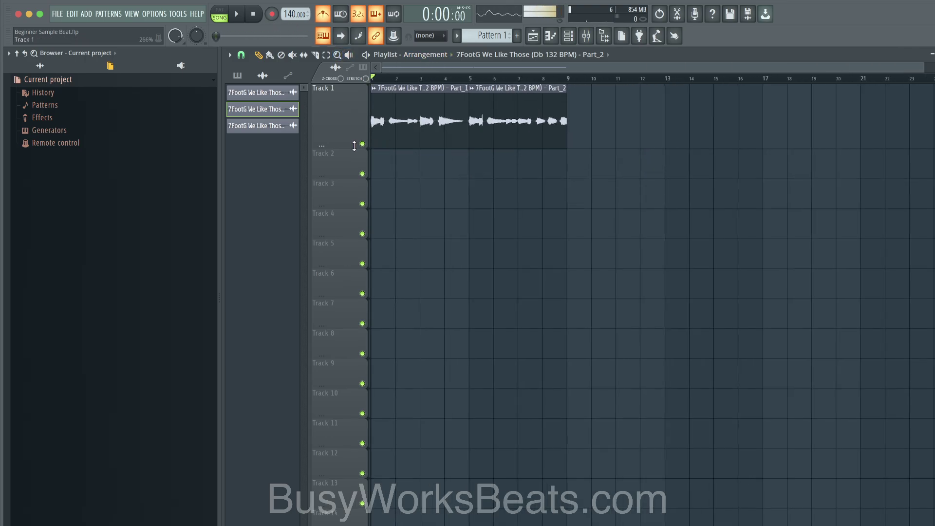
{"action": "left_click_drag", "start_coordinate": [354, 146], "coordinate": [354, 136]}
- Play the two clips briefly from the start and switch the browser to show all folders
{"action": "key", "text": "space"}
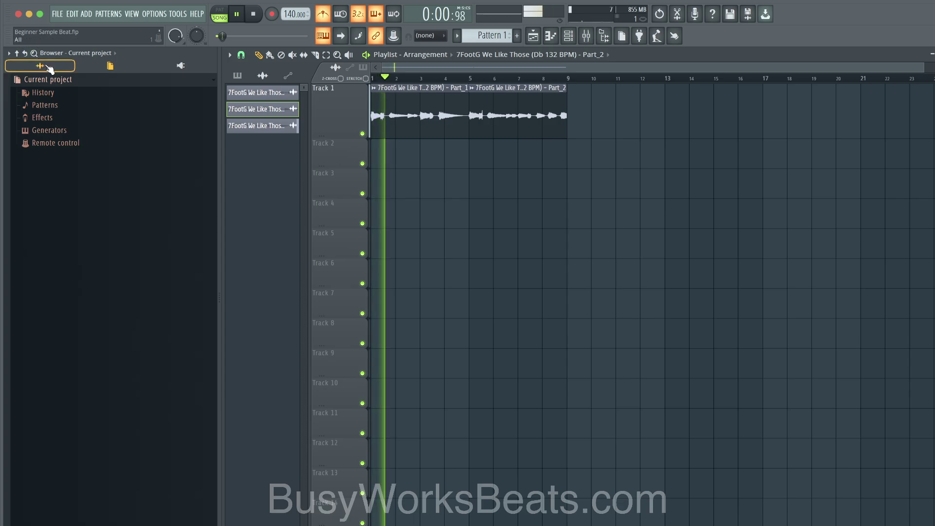
{"action": "left_click", "coordinate": [40, 66]}
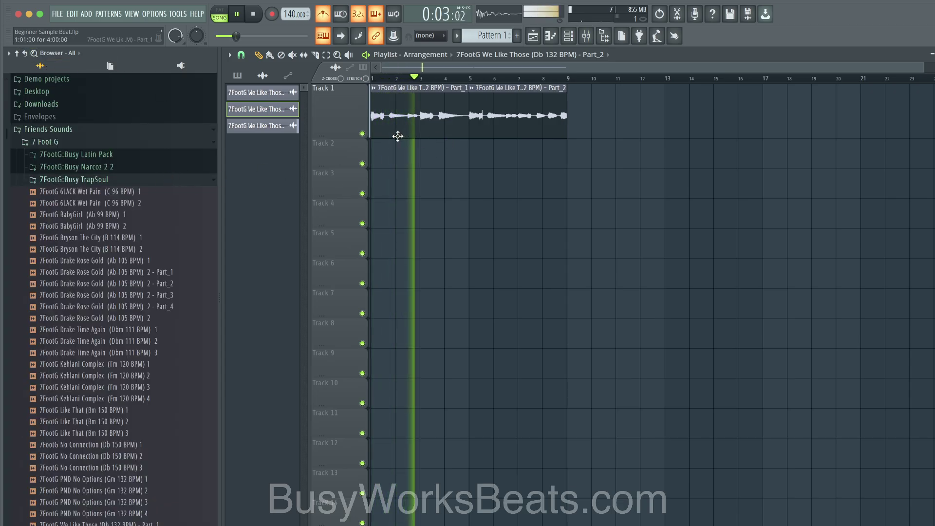
{"action": "key", "text": "space"}
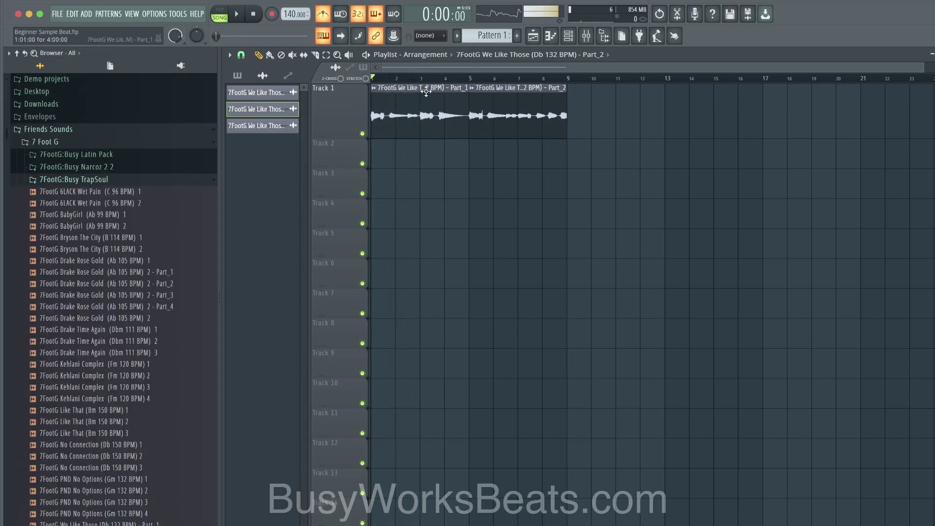
- Duplicate the Part_1 and Part_2 clips on Track 1 so the copies start at bar 9, with playlist snap set to Bar
{"action": "left_click_drag", "start_coordinate": [595, 117], "coordinate": [407, 109]}
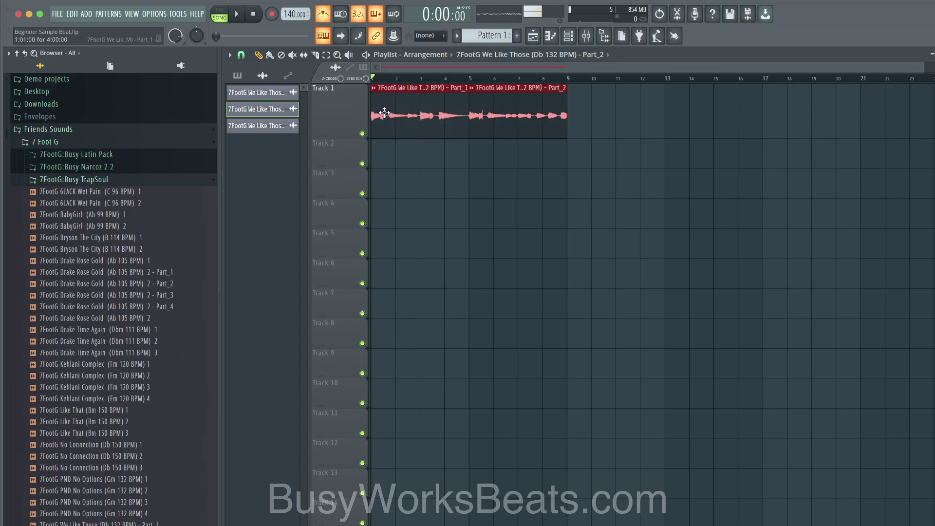
{"action": "left_click_drag", "start_coordinate": [385, 113], "coordinate": [581, 121]}
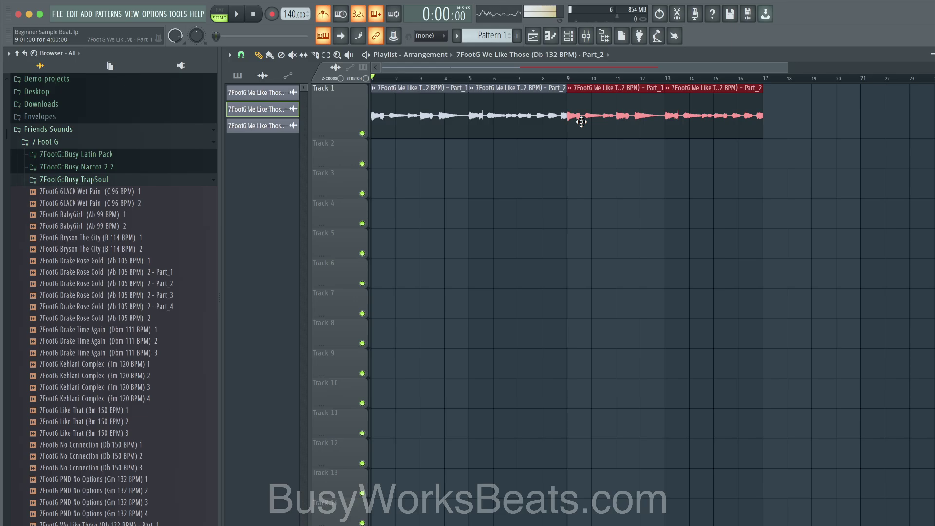
{"action": "left_click", "coordinate": [244, 56]}
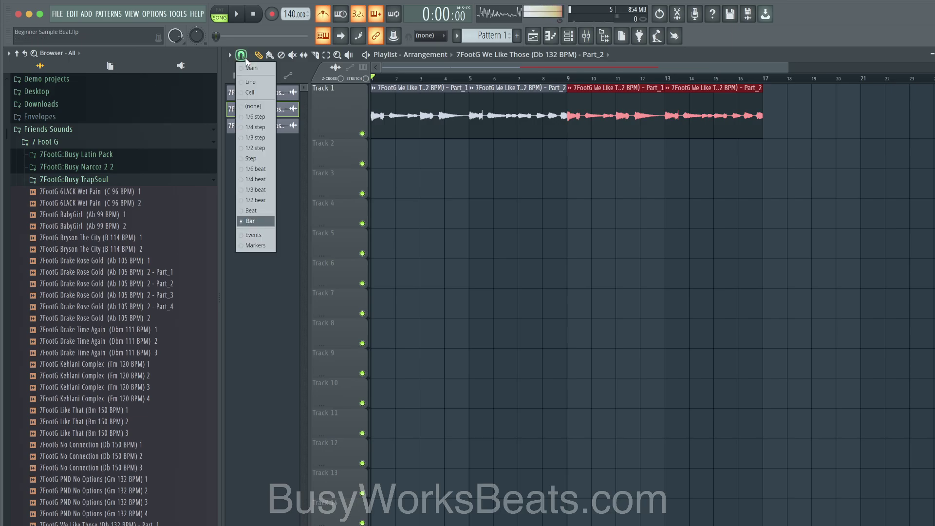
{"action": "left_click", "coordinate": [263, 222]}
{"action": "left_click", "coordinate": [535, 147]}
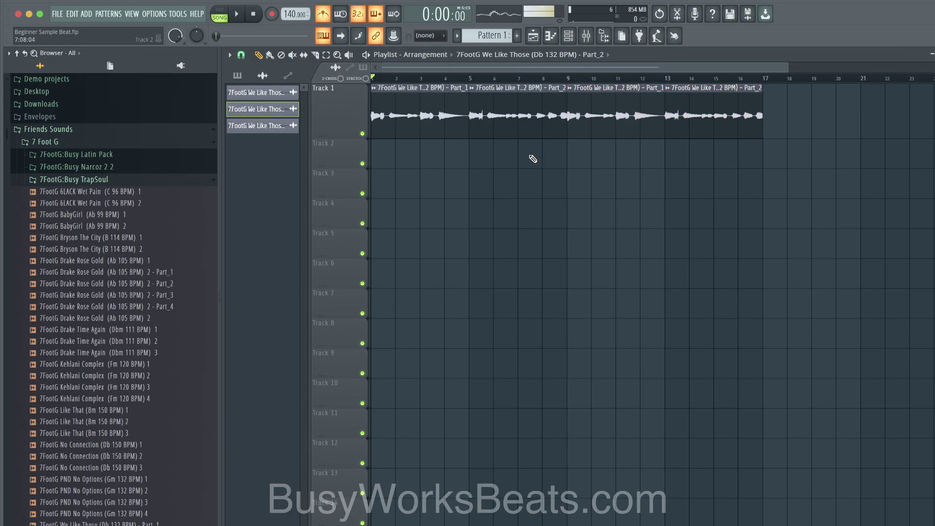
- Play the arrangement from the start and hide the browser to widen the playlist
{"action": "scroll", "coordinate": [533, 159], "scroll_direction": "up", "scroll_amount": 2}
{"action": "key", "text": "space"}
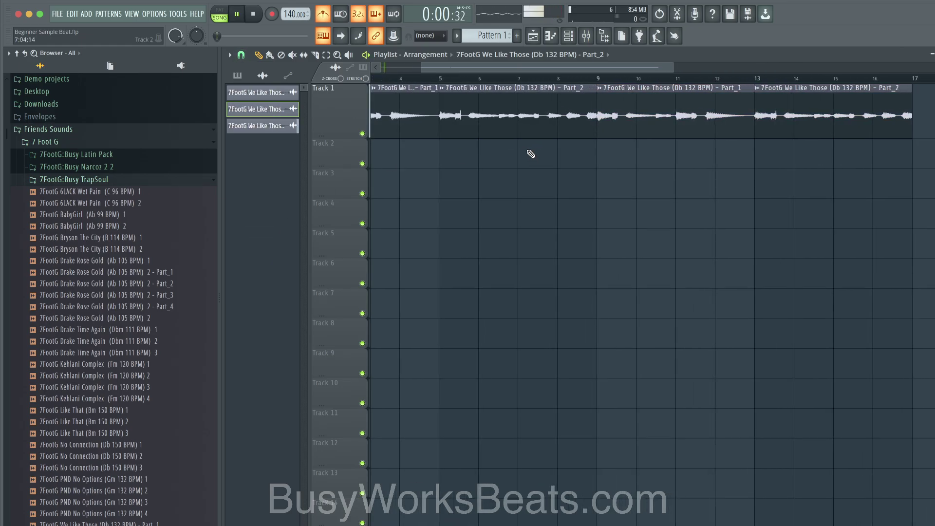
{"action": "scroll", "coordinate": [531, 154], "scroll_direction": "down", "scroll_amount": 3}
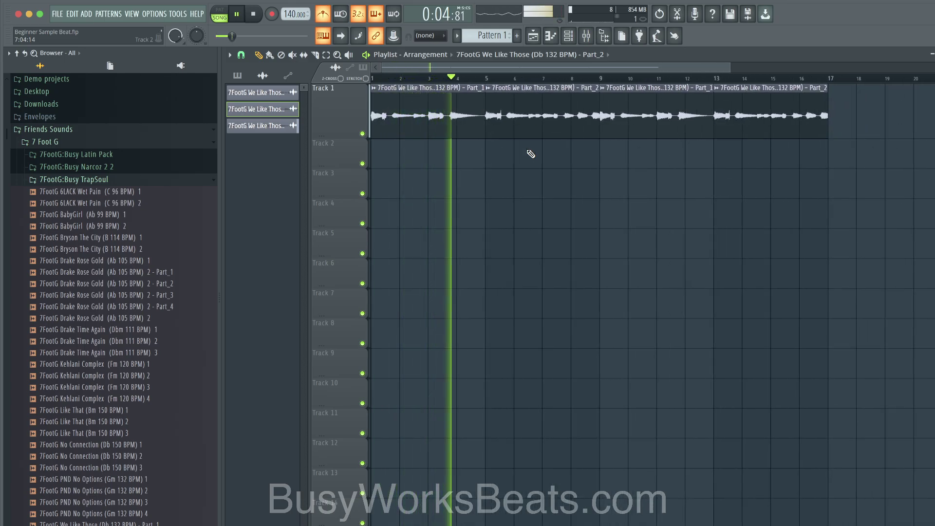
{"action": "left_click", "coordinate": [18, 53]}
{"action": "left_click", "coordinate": [604, 36]}
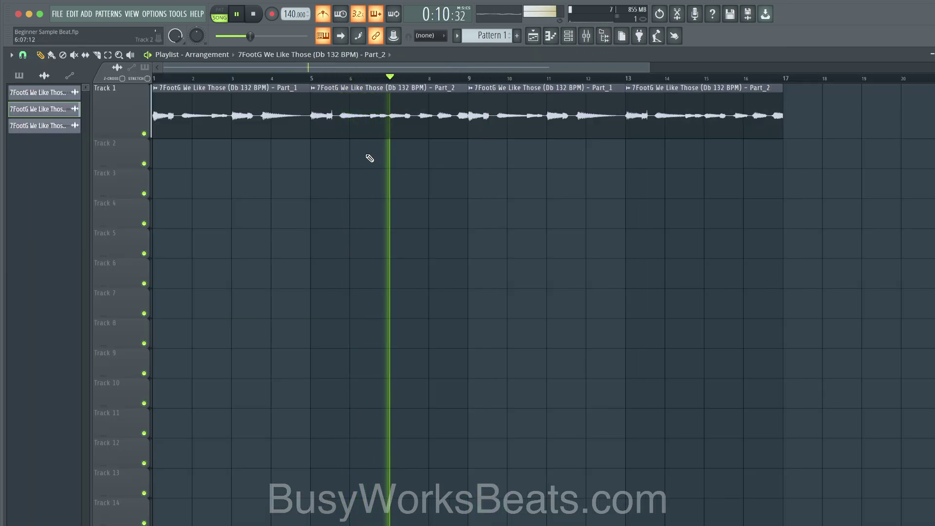
- Select the two copied clips from bar 9 and ready the Slice tool with playlist snap set to Beat
{"action": "left_click_drag", "start_coordinate": [564, 115], "coordinate": [669, 119]}
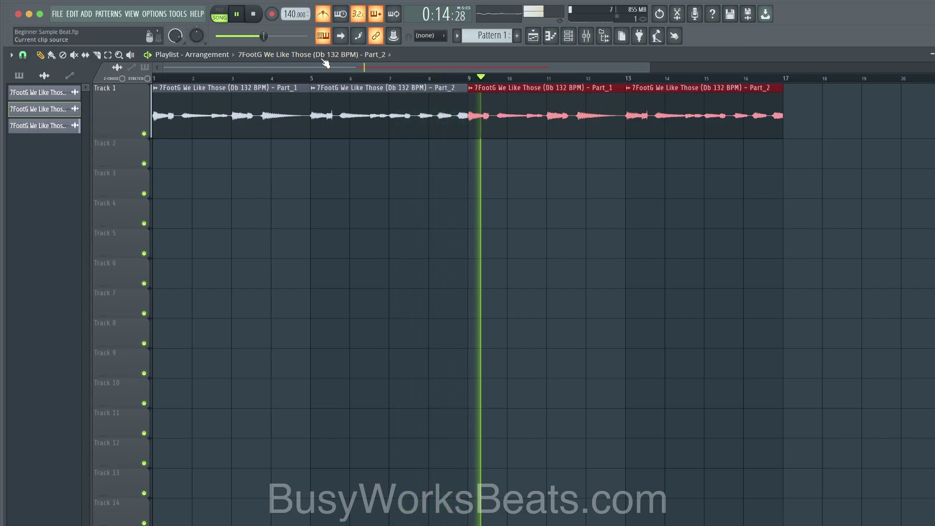
{"action": "key", "text": "space"}
{"action": "left_click", "coordinate": [96, 55]}
{"action": "left_click", "coordinate": [40, 55]}
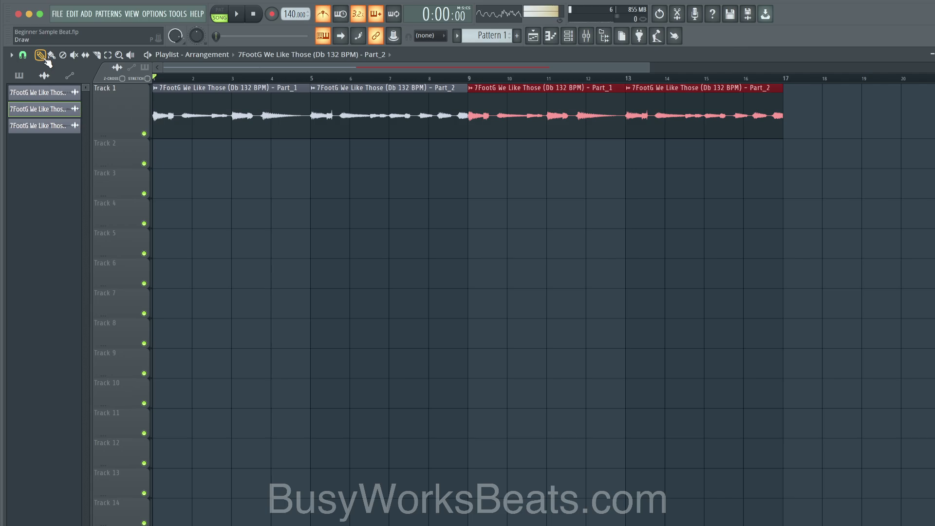
{"action": "left_click", "coordinate": [23, 55]}
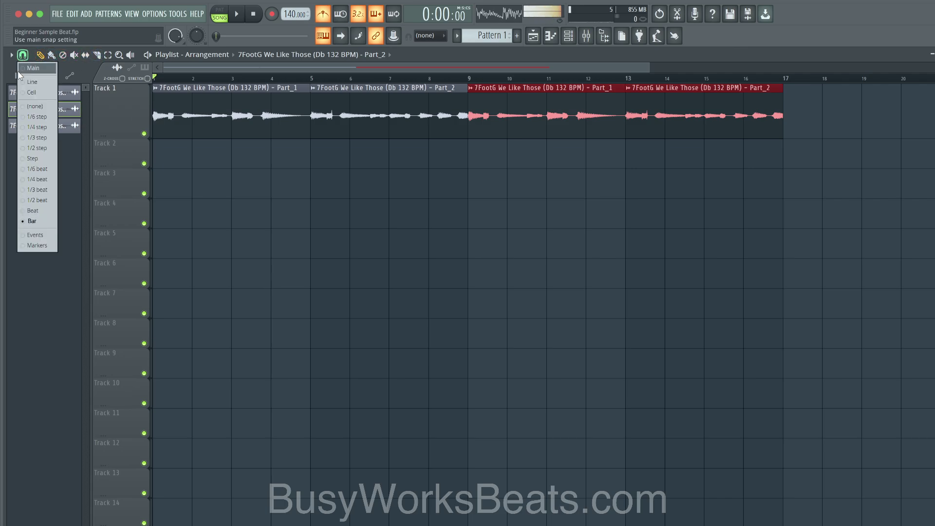
{"action": "left_click", "coordinate": [37, 211]}
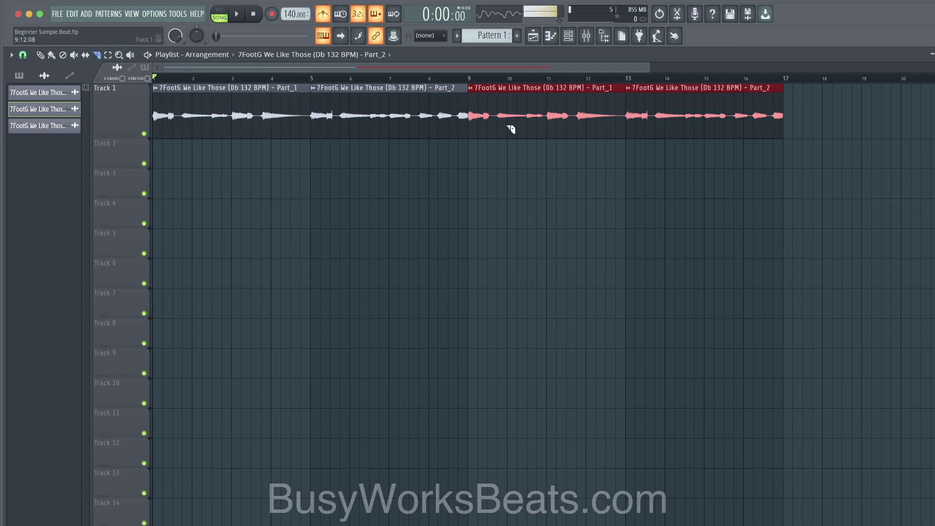
- Place the playhead at bar 9, at the start of the copied Part_1 clip
{"action": "scroll", "coordinate": [517, 129], "scroll_direction": "down", "scroll_amount": 1}
{"action": "scroll", "coordinate": [516, 129], "scroll_direction": "up", "scroll_amount": 1}
{"action": "scroll", "coordinate": [516, 129], "scroll_direction": "up", "scroll_amount": 1, "text": "ctrl"}
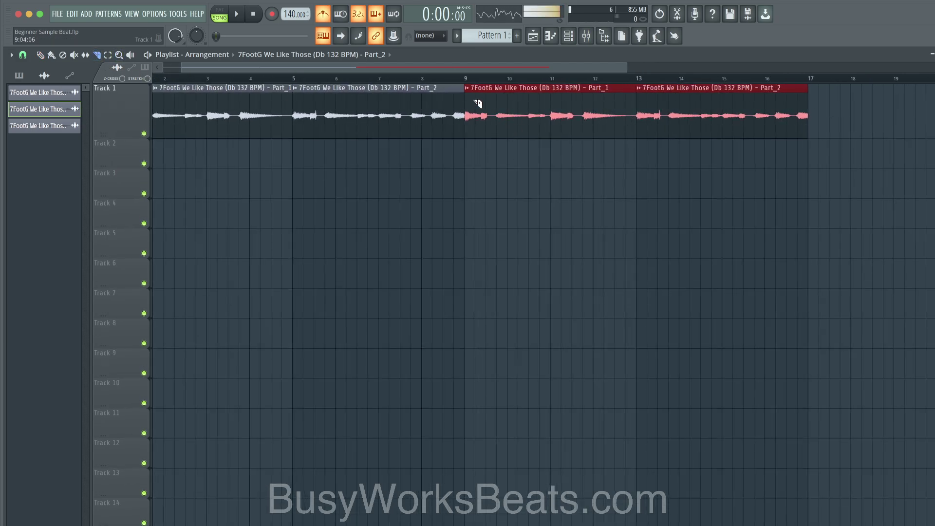
{"action": "left_click", "coordinate": [464, 79]}
{"action": "scroll", "coordinate": [509, 101], "scroll_direction": "up", "scroll_amount": 3, "text": "ctrl"}
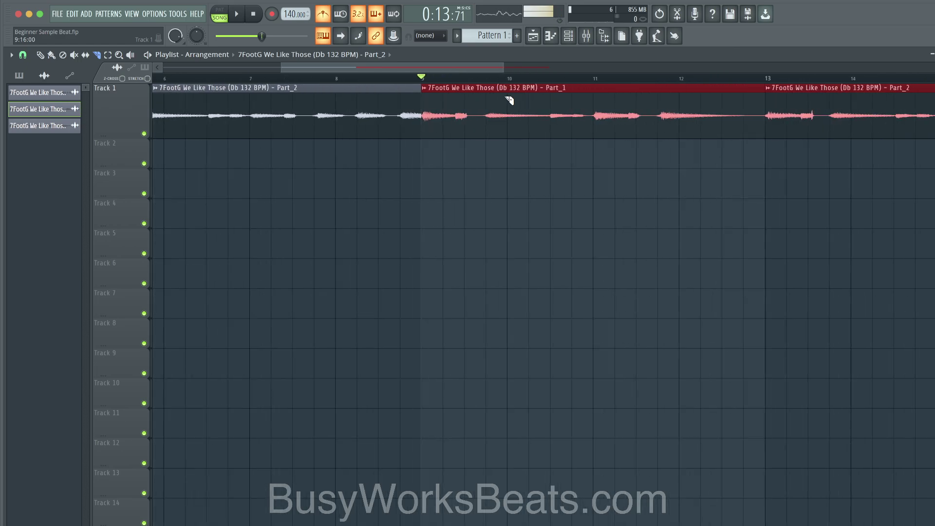
- Audition the start of the copied Part_1 clip and slice it at beats 3 and 4 of bar 9
{"action": "key", "text": "space"}
{"action": "key", "text": "space"}
{"action": "key", "text": "space"}
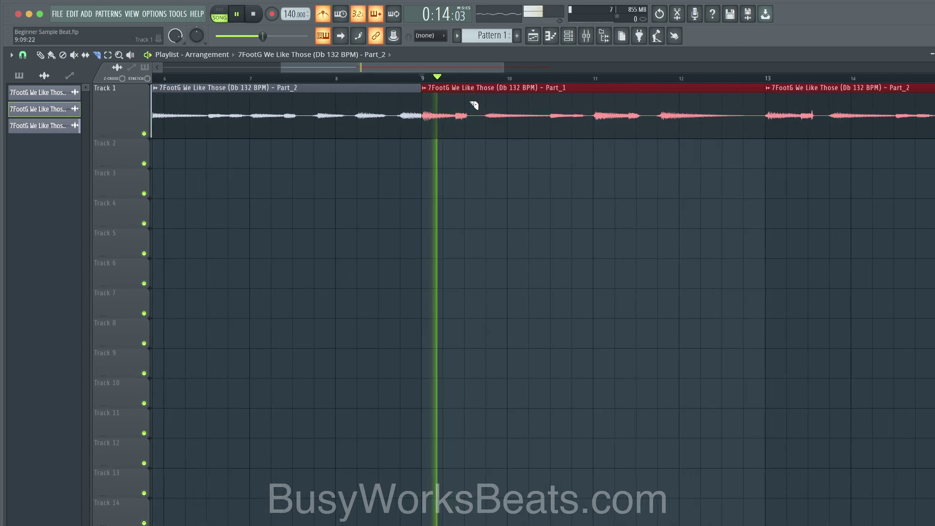
{"action": "key", "text": "space"}
{"action": "left_click_drag", "start_coordinate": [469, 125], "coordinate": [488, 130]}
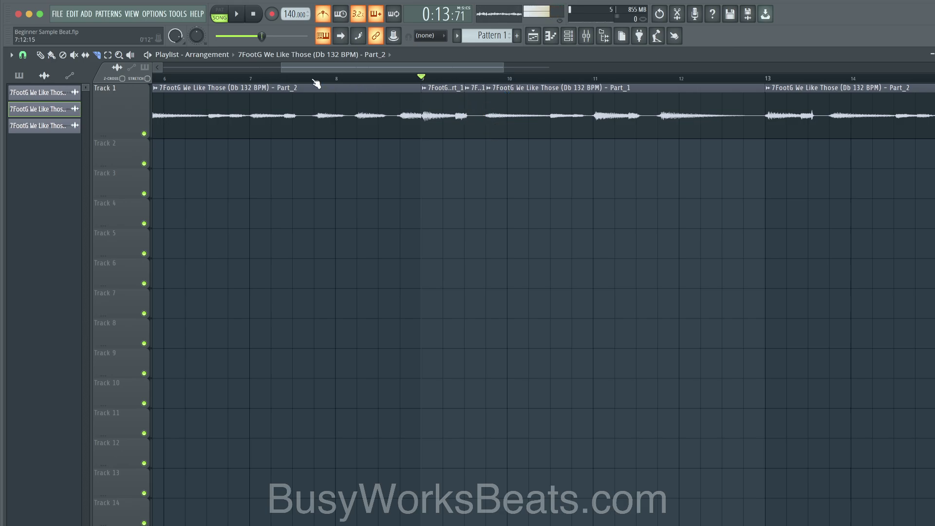
- Slip the audio inside the one-beat slice at beat 3 of bar 9 and audition it from bar 9
{"action": "left_click", "coordinate": [85, 55]}
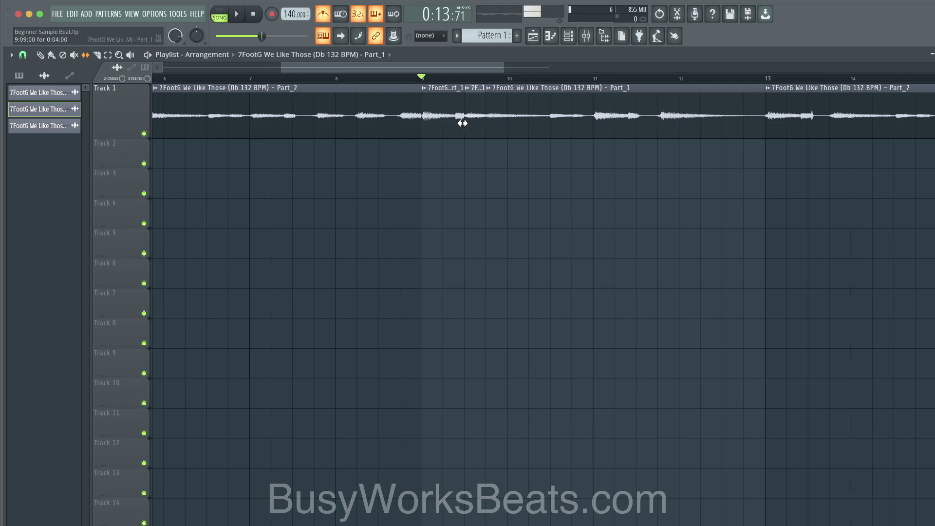
{"action": "key", "text": "space"}
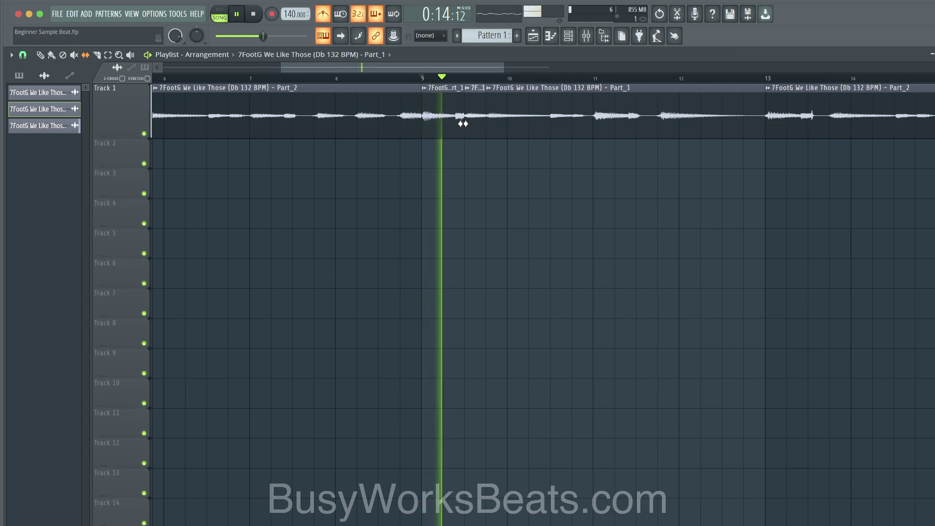
{"action": "key", "text": "space"}
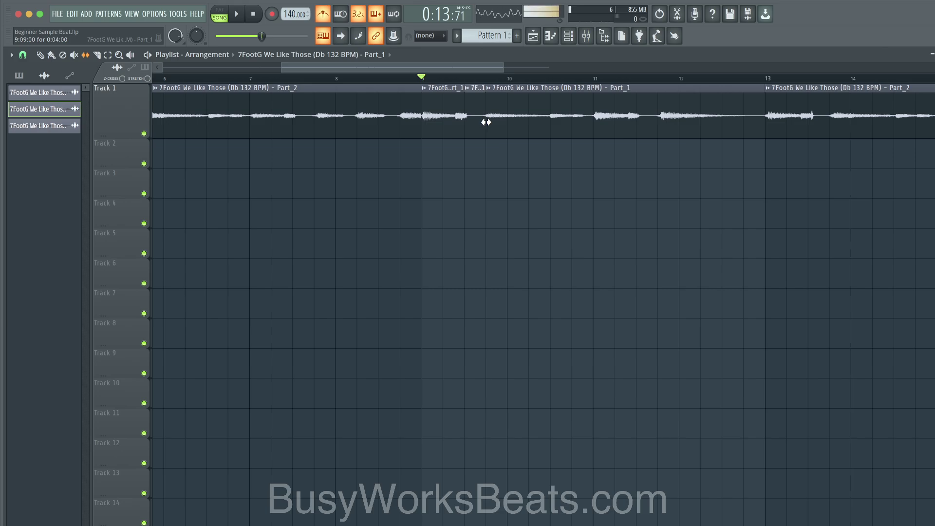
{"action": "key", "text": "space"}
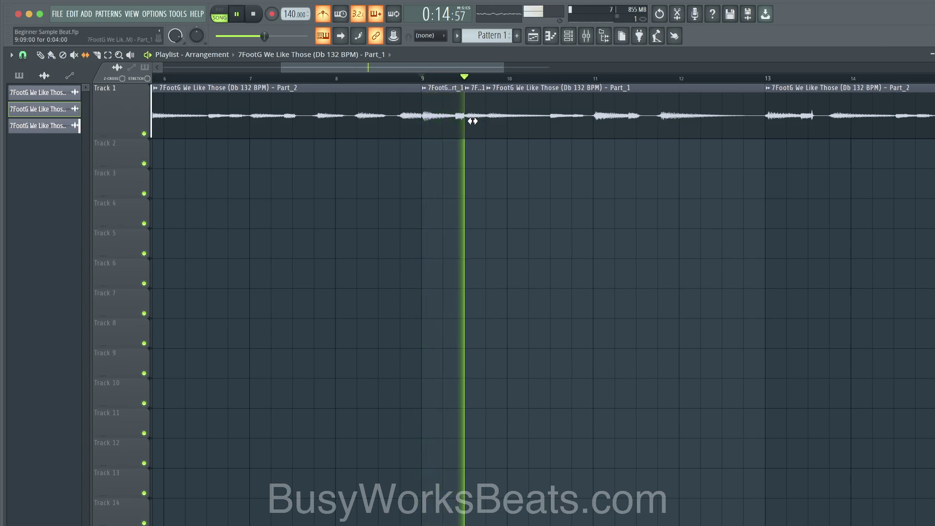
{"action": "key", "text": "space"}
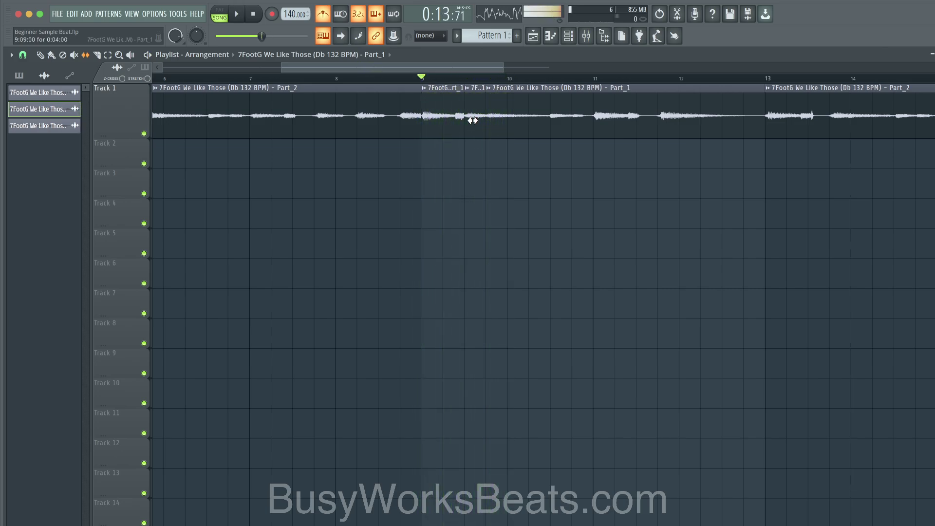
- Audition the sliced copy from bar 9 repeatedly while fine-tuning the slip of the beat 3 slice
{"action": "key", "text": "space"}
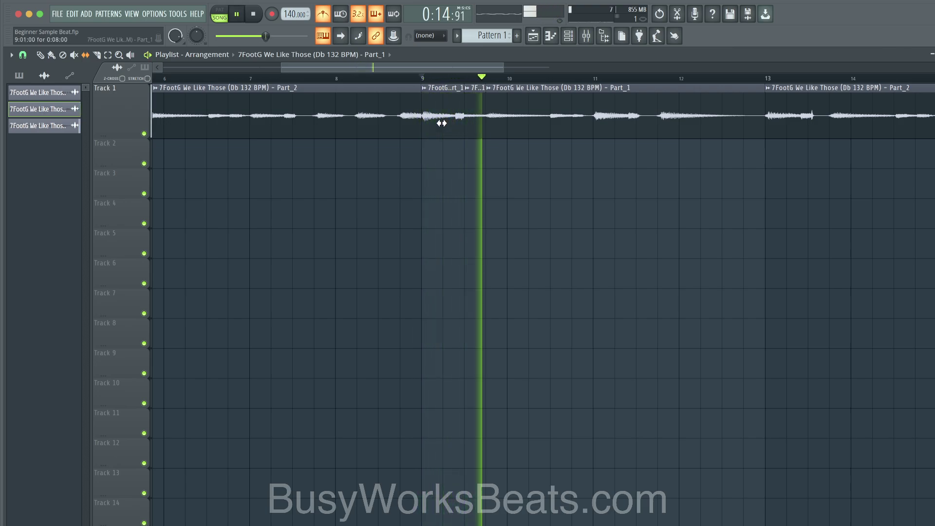
{"action": "key", "text": "space"}
{"action": "key", "text": "space"}
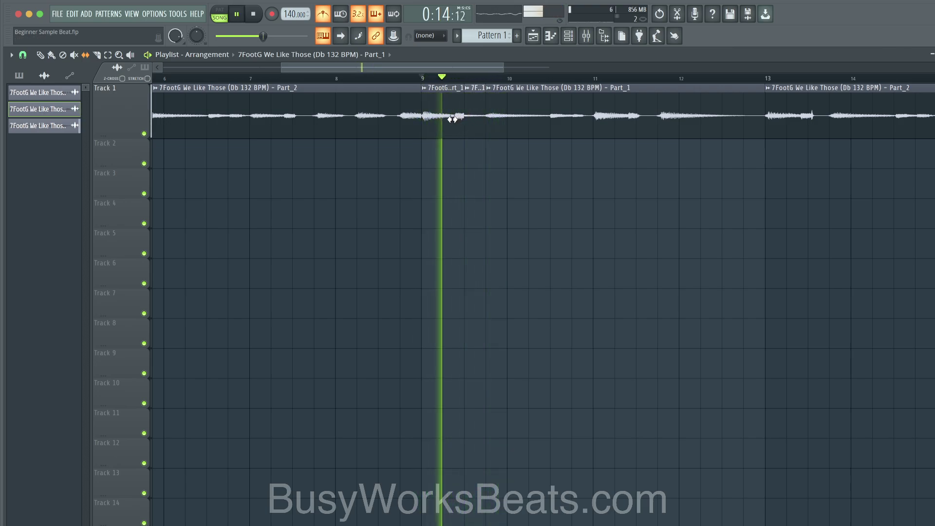
{"action": "key", "text": "space"}
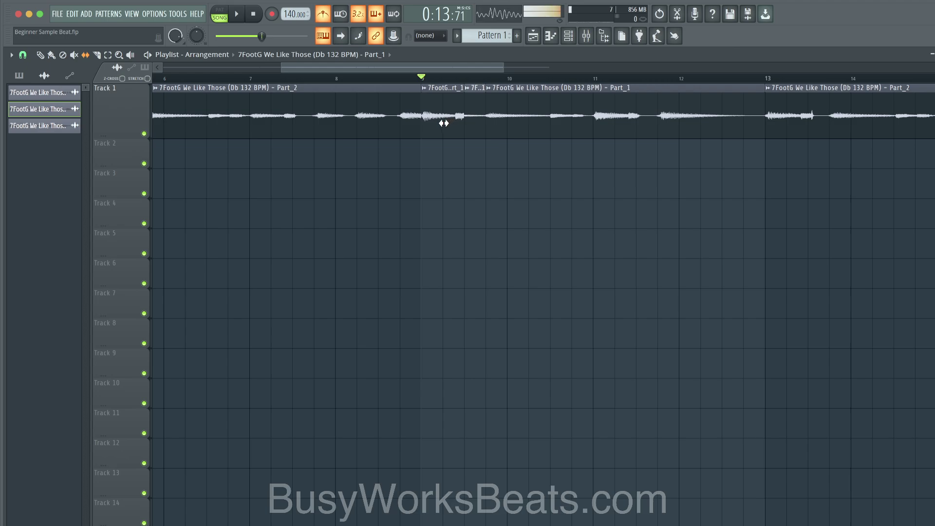
{"action": "key", "text": "space"}
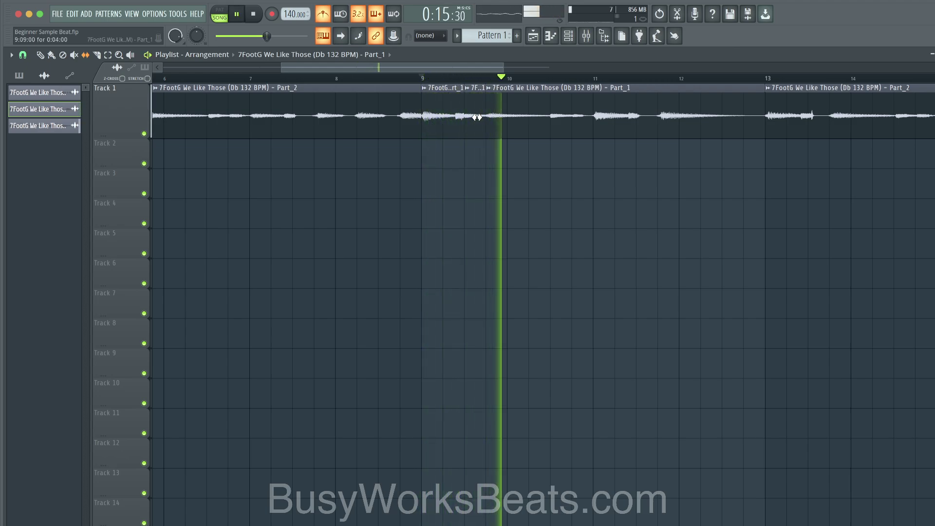
{"action": "key", "text": "space"}
{"action": "key", "text": "space"}
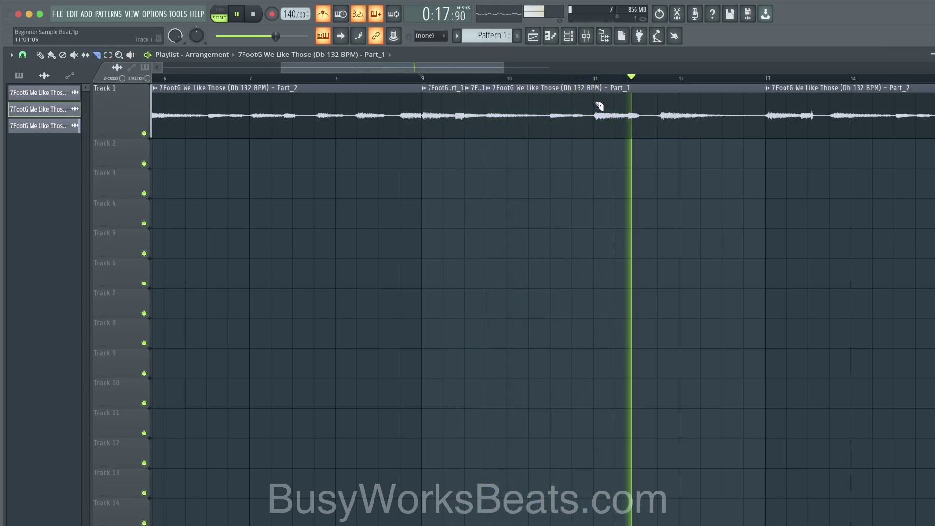
- Stop playback and slice the copied Part_1 clip at beats 3 and 4 of bar 11
{"action": "key", "text": "space"}
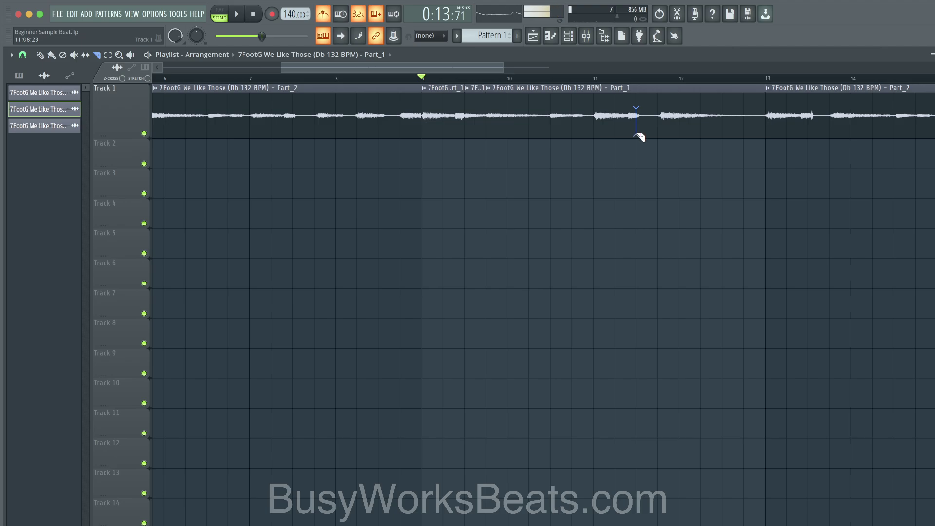
{"action": "left_click_drag", "start_coordinate": [635, 92], "coordinate": [636, 133]}
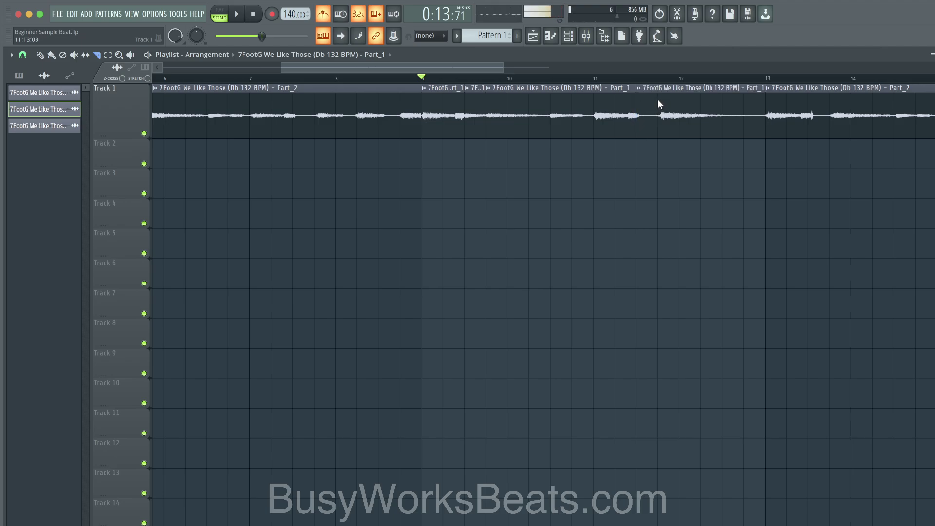
{"action": "left_click_drag", "start_coordinate": [658, 98], "coordinate": [661, 115]}
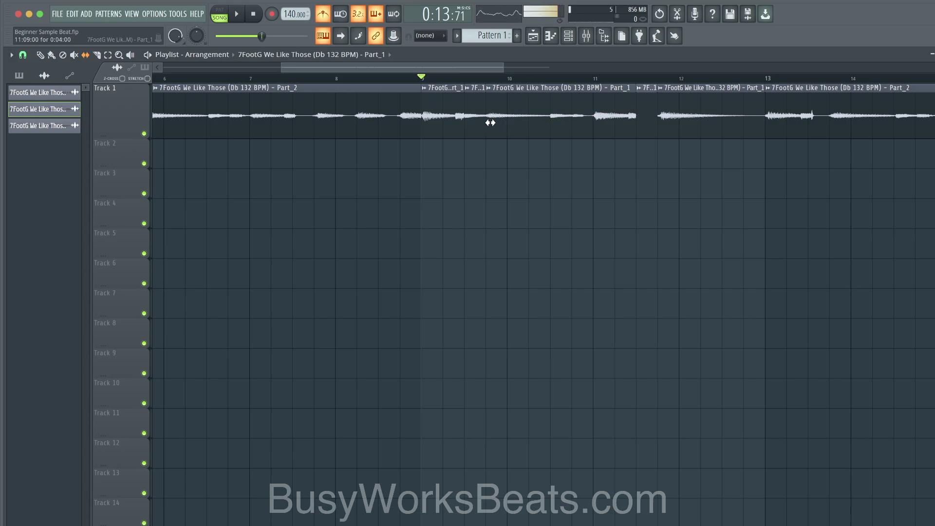
- Slip the audio inside the one-beat slice at beat 3 of bar 11, auditioning it from bars 9 and 11
{"action": "left_click_drag", "start_coordinate": [645, 103], "coordinate": [639, 104]}
{"action": "key", "text": "space"}
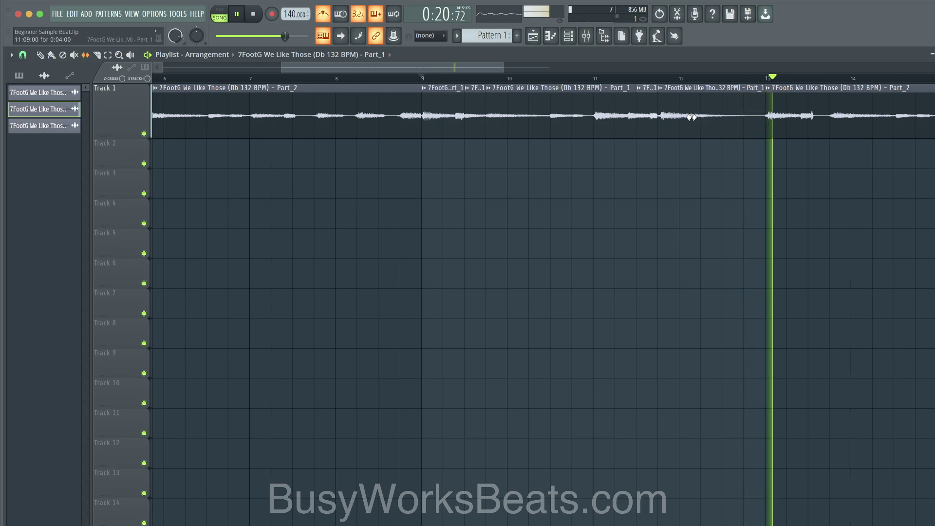
{"action": "key", "text": "space"}
{"action": "left_click", "coordinate": [598, 79]}
{"action": "key", "text": "space"}
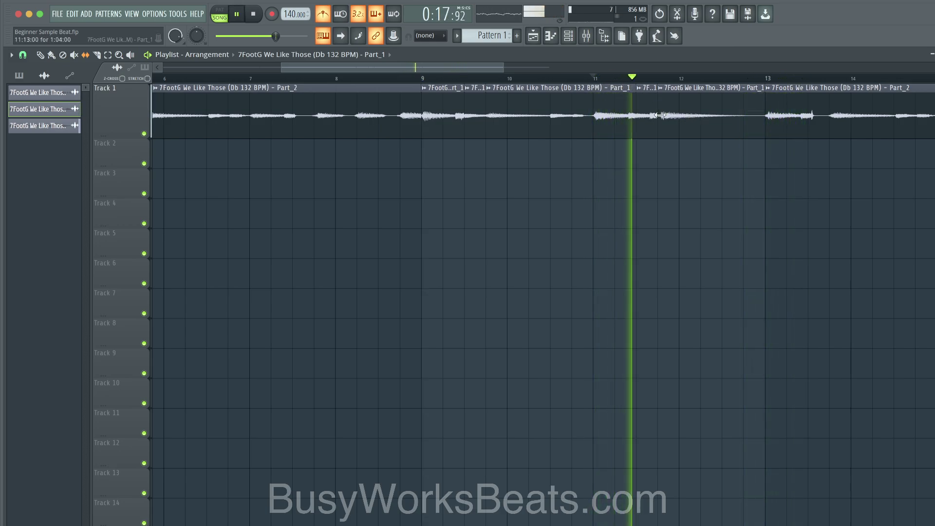
{"action": "left_click_drag", "start_coordinate": [652, 119], "coordinate": [660, 118]}
{"action": "key", "text": "space"}
{"action": "key", "text": "space"}
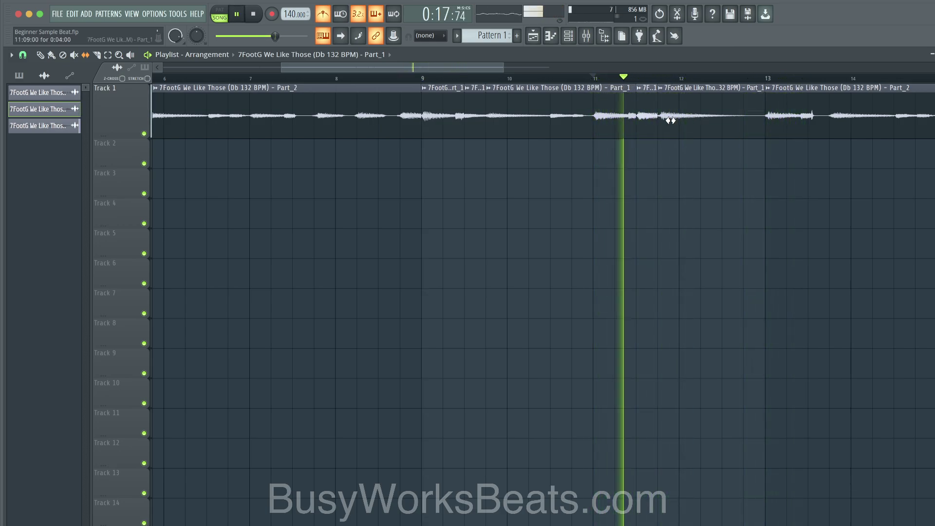
{"action": "key", "text": "space"}
{"action": "key", "text": "space"}
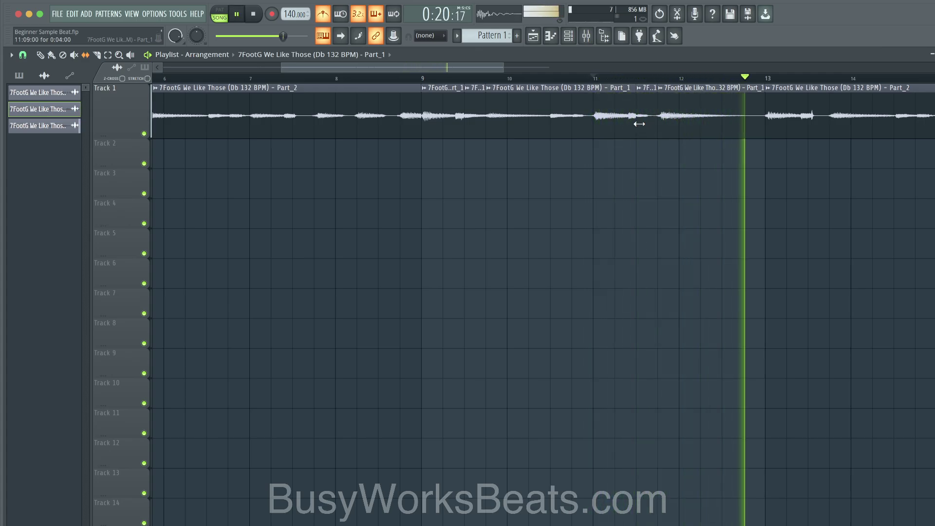
- Play the full arrangement through its last clip and back around to bar 1, and save the project
{"action": "scroll", "coordinate": [638, 123], "scroll_direction": "down", "scroll_amount": 3}
{"action": "scroll", "coordinate": [638, 122], "scroll_direction": "down", "scroll_amount": 1}
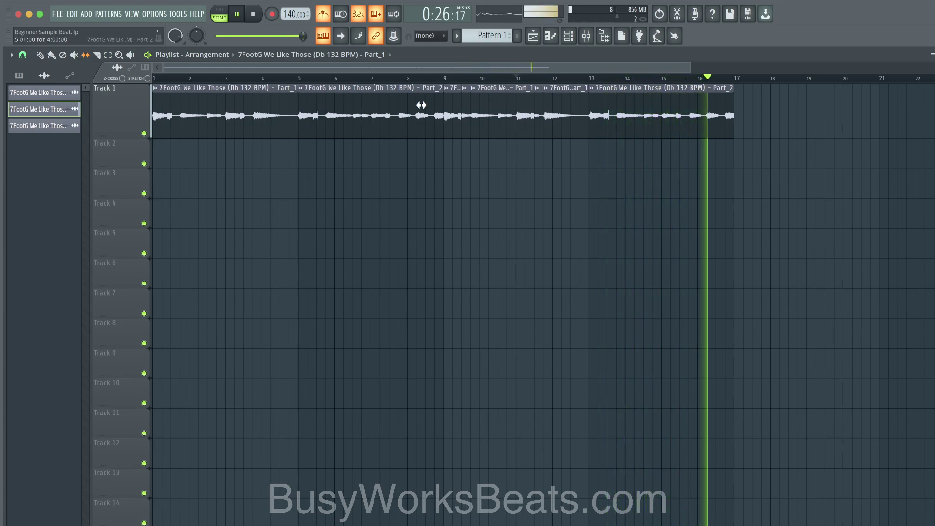
{"action": "key", "text": "ctrl+s"}
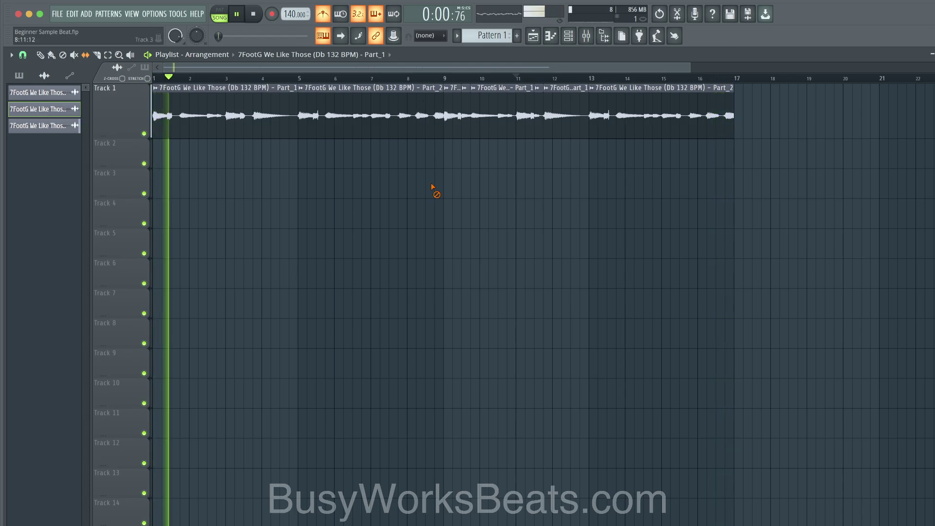
{"action": "key", "text": "space"}
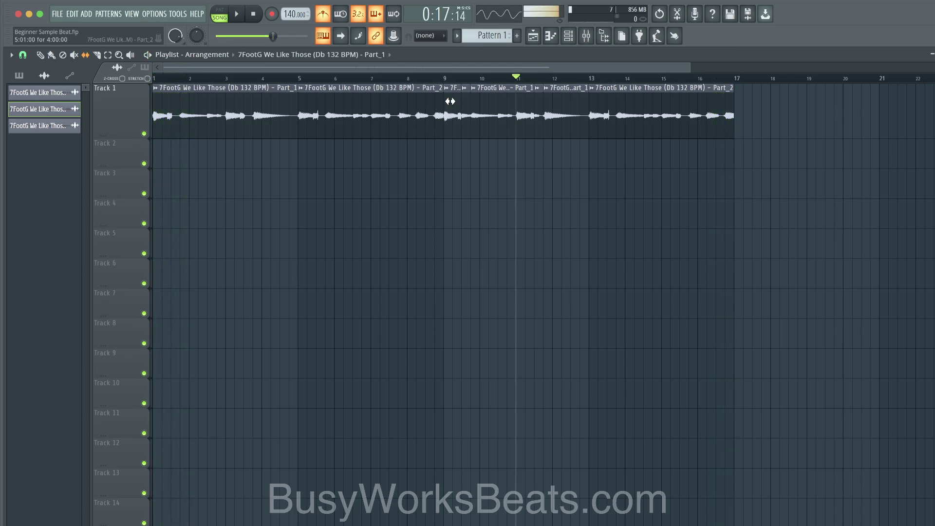
- Save the project as the new version Beginner Sample Beat_2.flp and return the playhead to the start
{"action": "left_click", "coordinate": [567, 37]}
{"action": "left_click", "coordinate": [568, 42]}
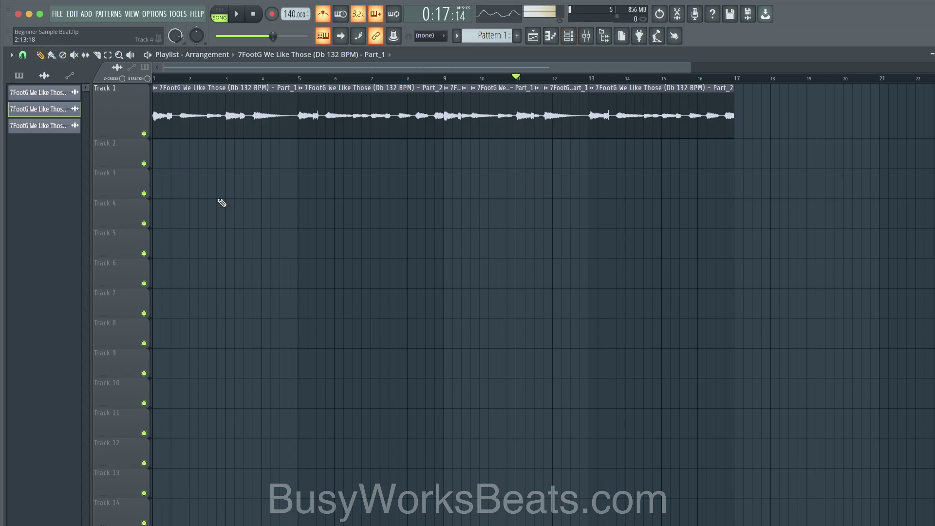
{"action": "key", "text": "super+n"}
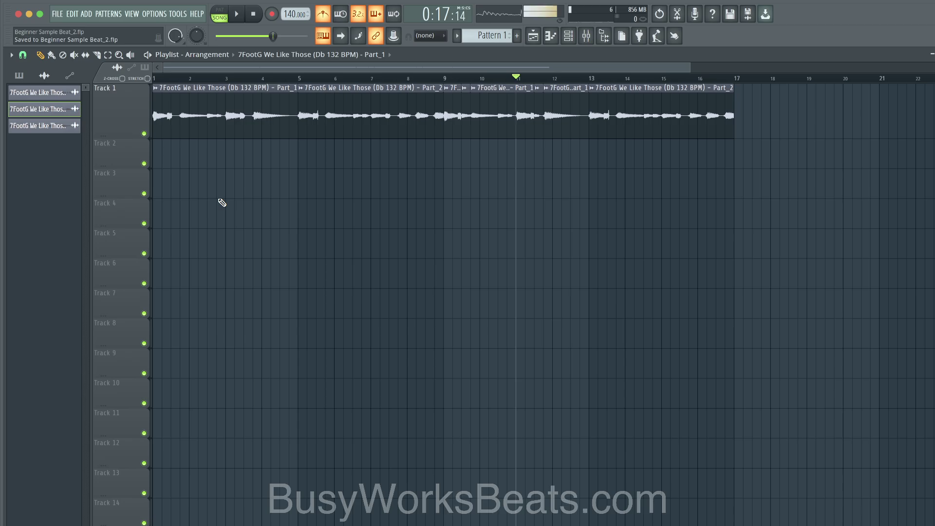
{"action": "left_click", "coordinate": [257, 20]}
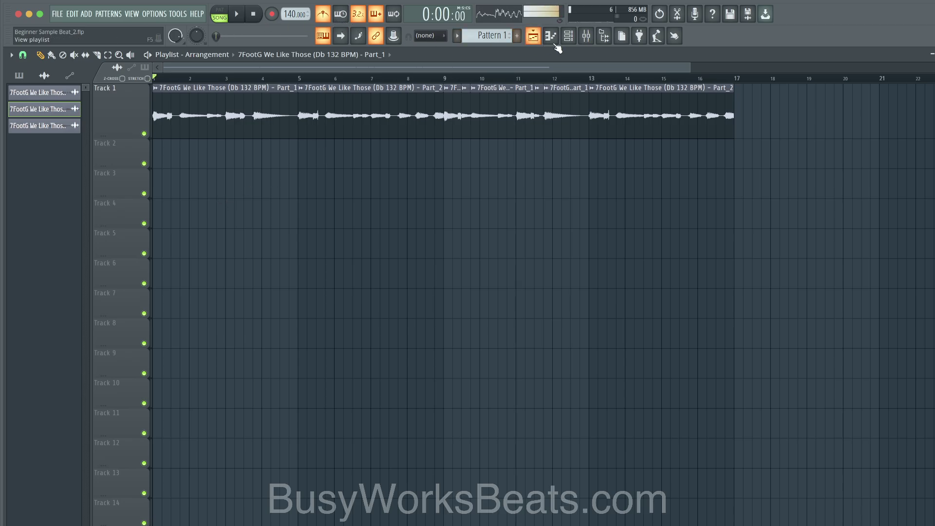
- Show the channel rack and set its channel filter to All
{"action": "left_click", "coordinate": [571, 41]}
{"action": "left_click", "coordinate": [572, 42]}
{"action": "left_click", "coordinate": [573, 42]}
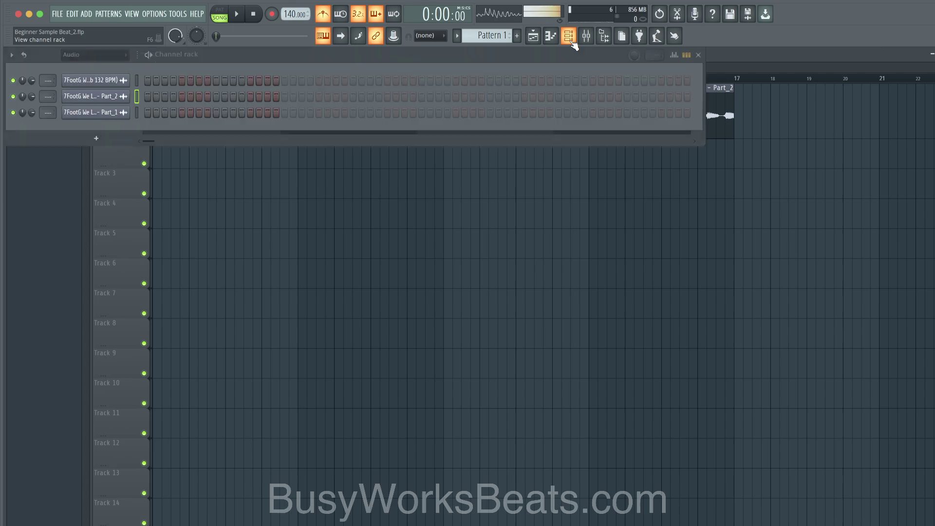
{"action": "left_click", "coordinate": [572, 42]}
{"action": "left_click", "coordinate": [573, 42]}
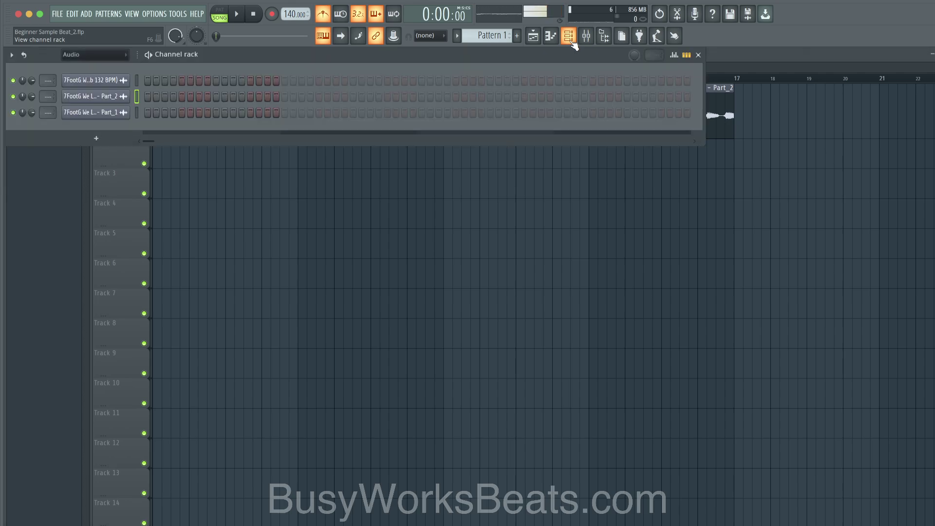
{"action": "left_click", "coordinate": [96, 55]}
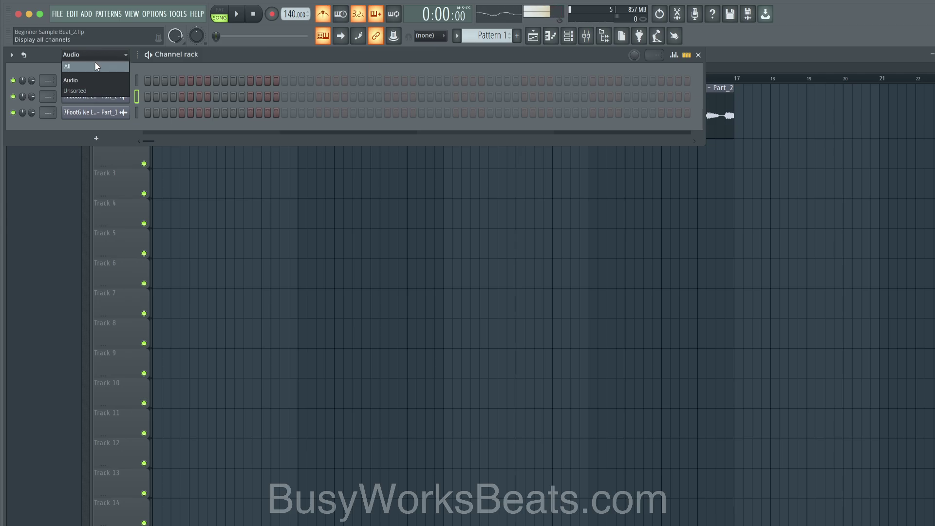
{"action": "left_click", "coordinate": [95, 65]}
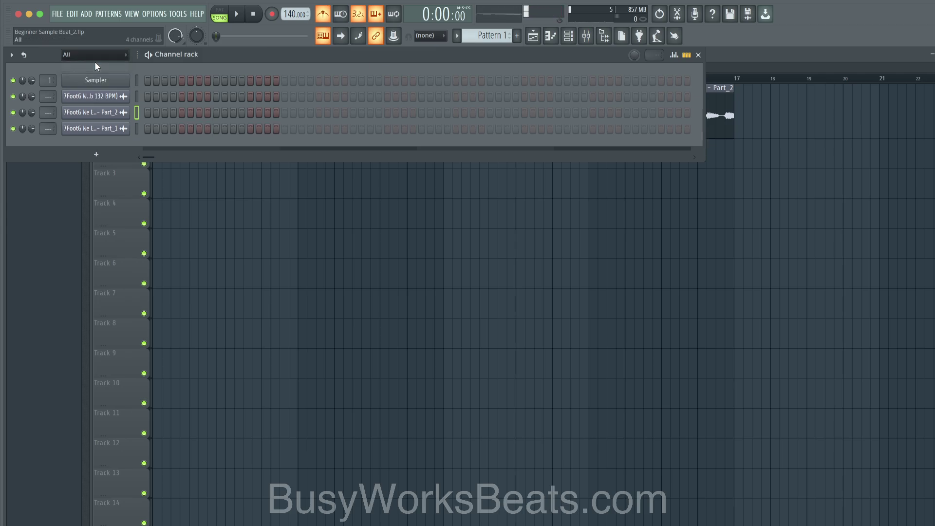
- Open the browser, play the arrangement while looking through the drum folders, and expand the Essential 808s folder under Desktop
{"action": "left_click", "coordinate": [605, 41]}
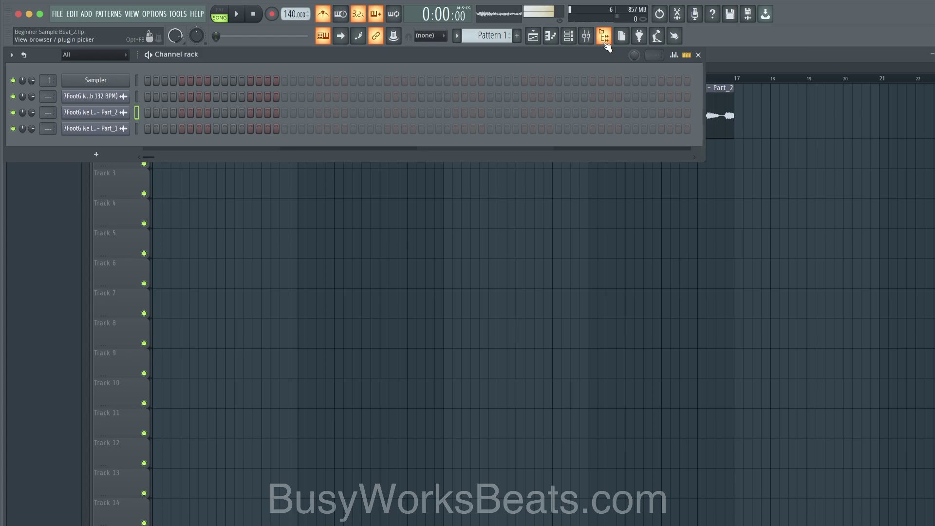
{"action": "left_click", "coordinate": [605, 39]}
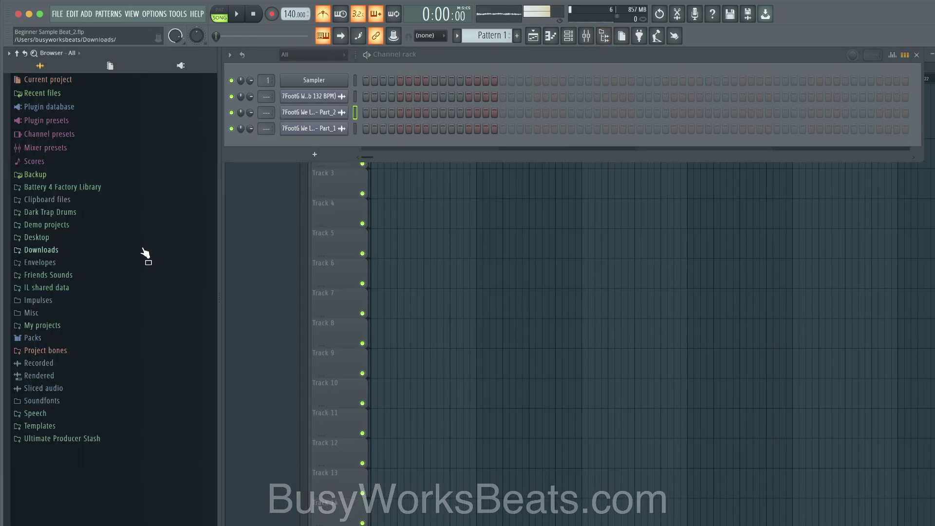
{"action": "key", "text": "space"}
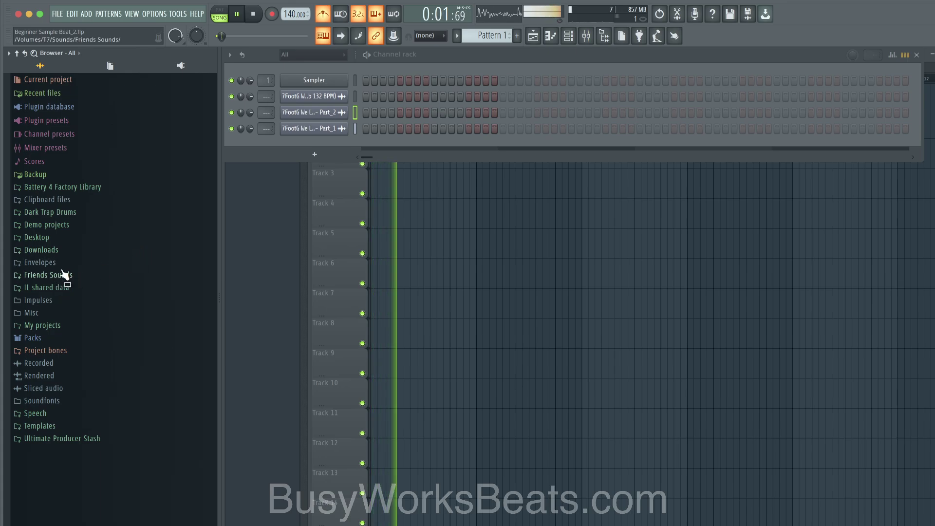
{"action": "left_click", "coordinate": [68, 215]}
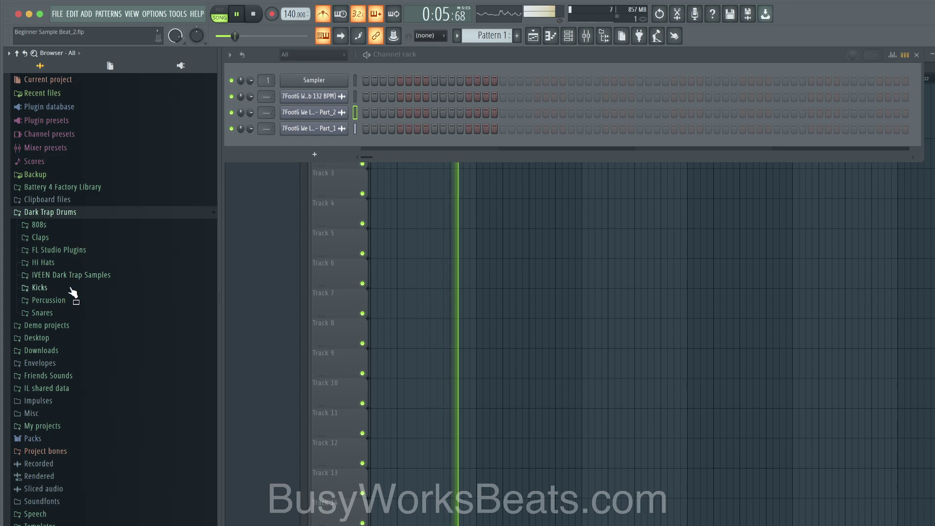
{"action": "left_click", "coordinate": [68, 213]}
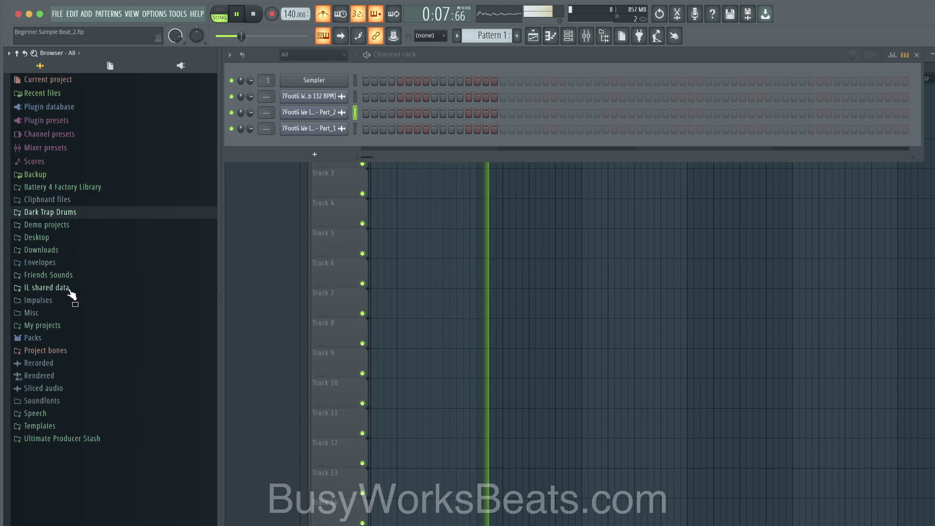
{"action": "left_click", "coordinate": [68, 275]}
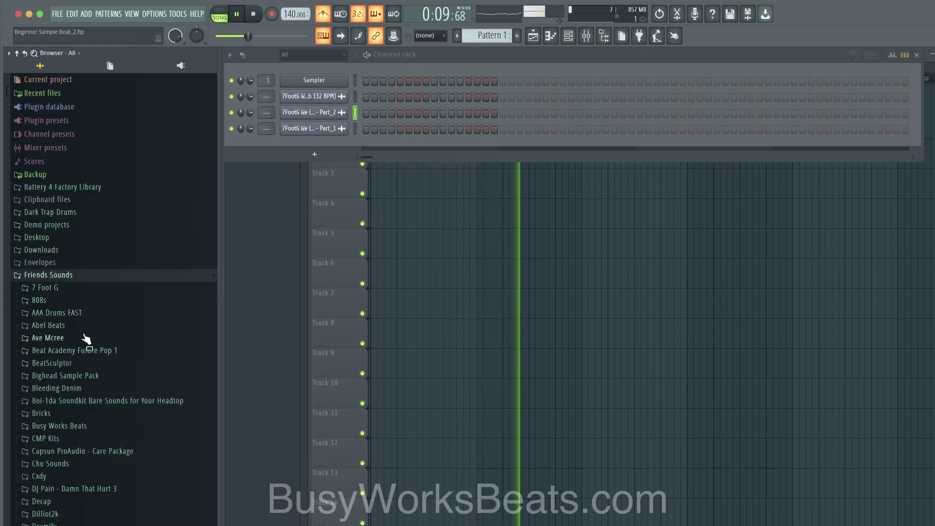
{"action": "left_click", "coordinate": [77, 237]}
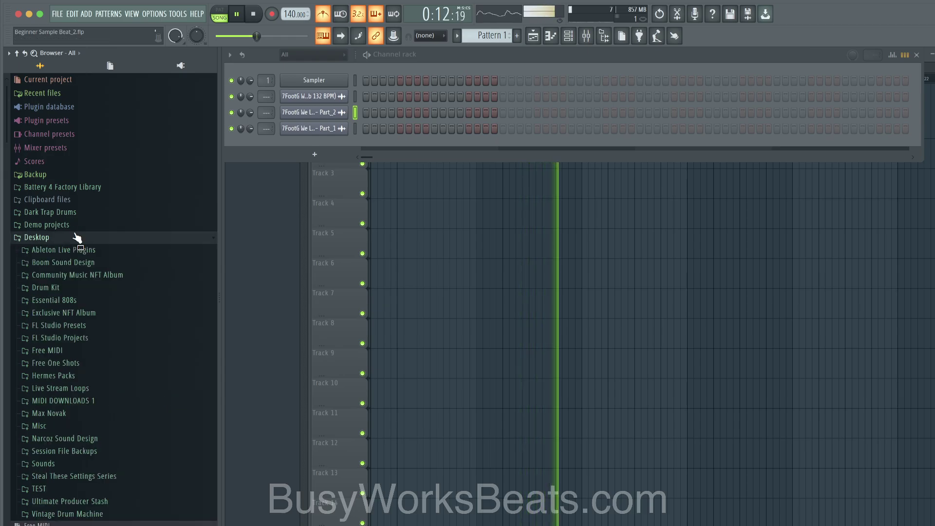
{"action": "left_click", "coordinate": [79, 300]}
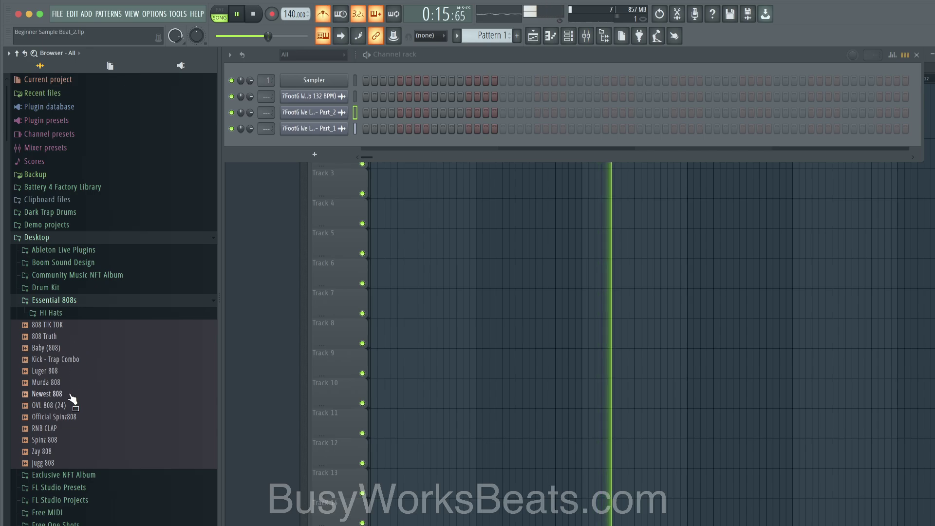
- Preview the RNB CLAP sample, stop playback, and open the sample in a new channel
{"action": "left_click", "coordinate": [53, 429]}
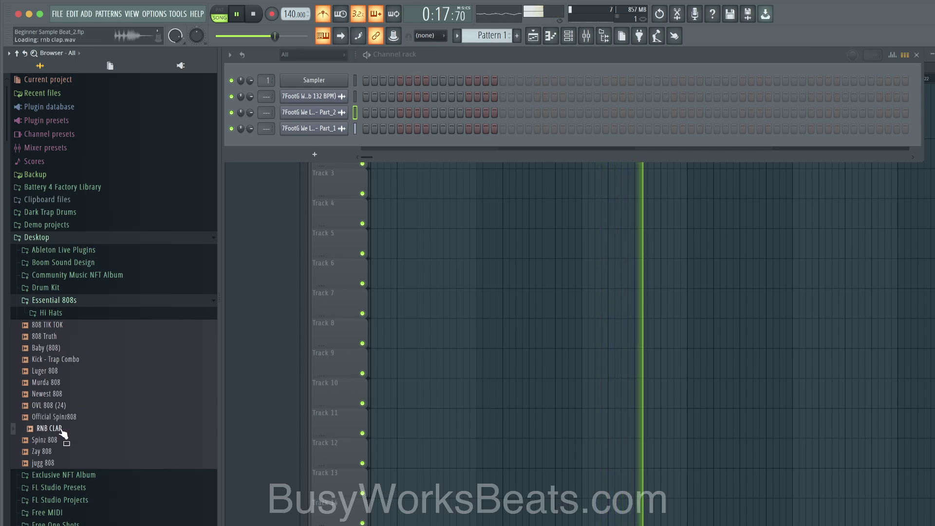
{"action": "right_click", "coordinate": [63, 432]}
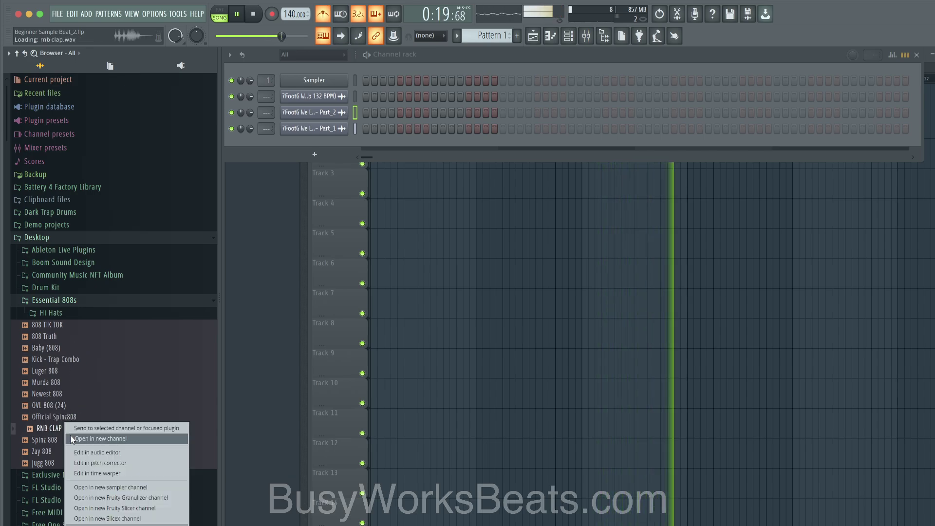
{"action": "left_click", "coordinate": [55, 428]}
{"action": "key", "text": "space"}
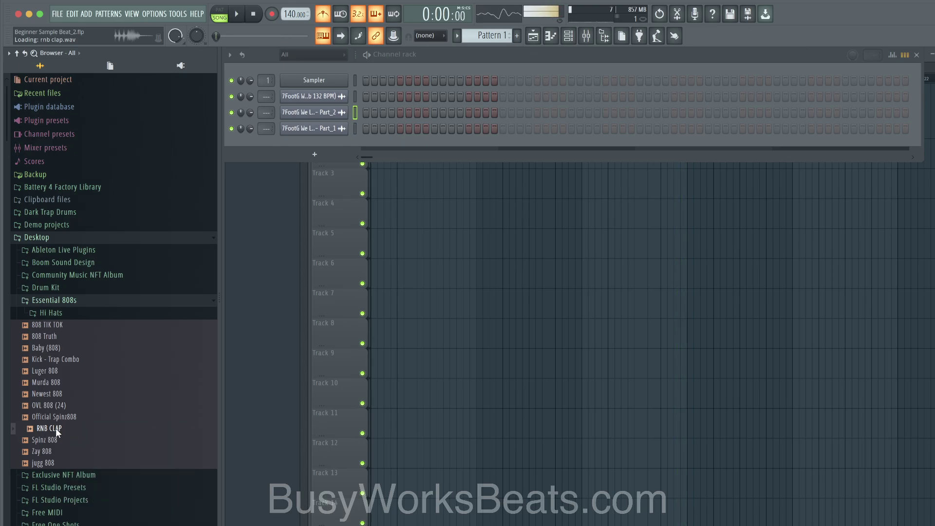
{"action": "right_click", "coordinate": [55, 428]}
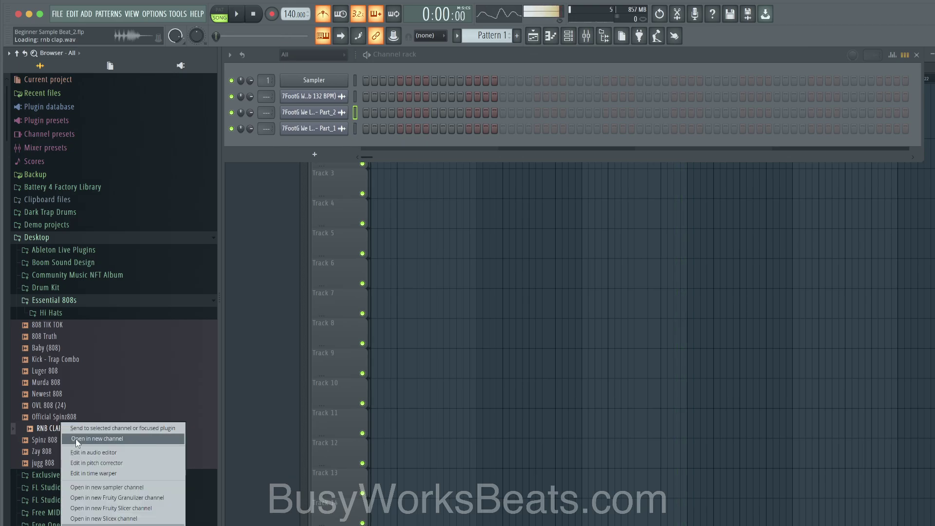
{"action": "left_click", "coordinate": [75, 439]}
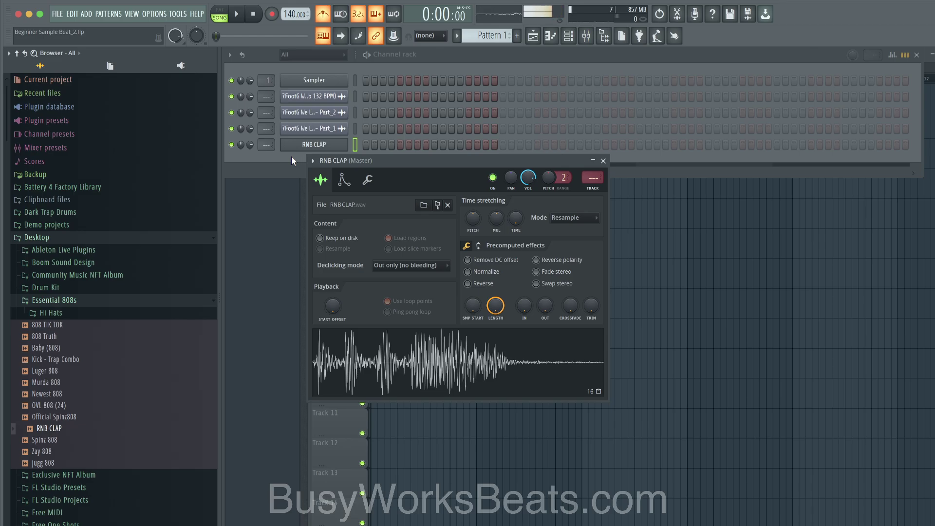
- Swap the RNB CLAP channel's sample to Official Spinz808 and back to RNB CLAP
{"action": "left_click", "coordinate": [72, 417]}
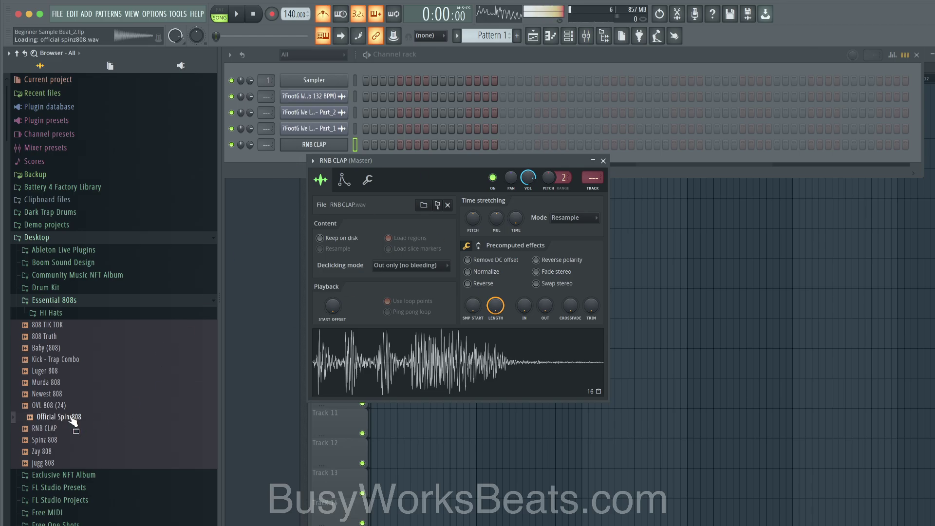
{"action": "left_click_drag", "start_coordinate": [73, 419], "coordinate": [331, 149]}
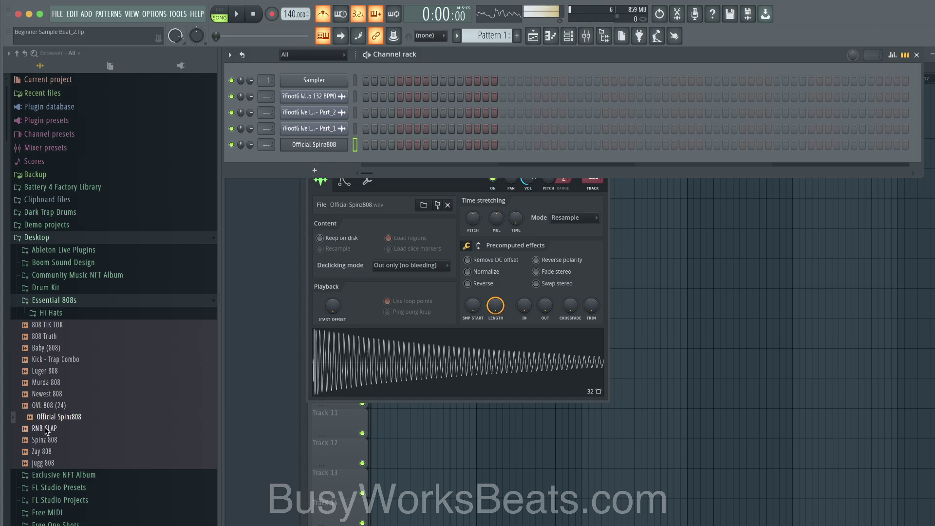
{"action": "left_click_drag", "start_coordinate": [47, 430], "coordinate": [328, 141]}
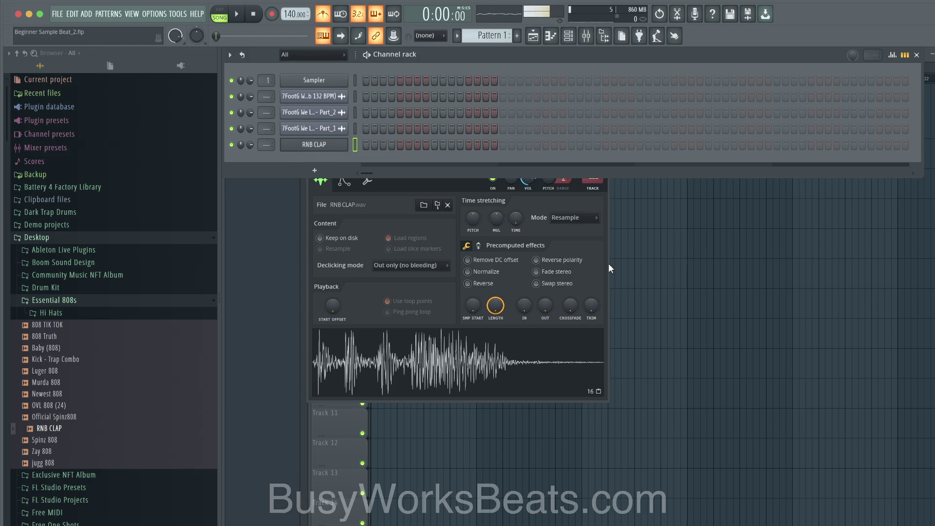
{"action": "right_click", "coordinate": [68, 430]}
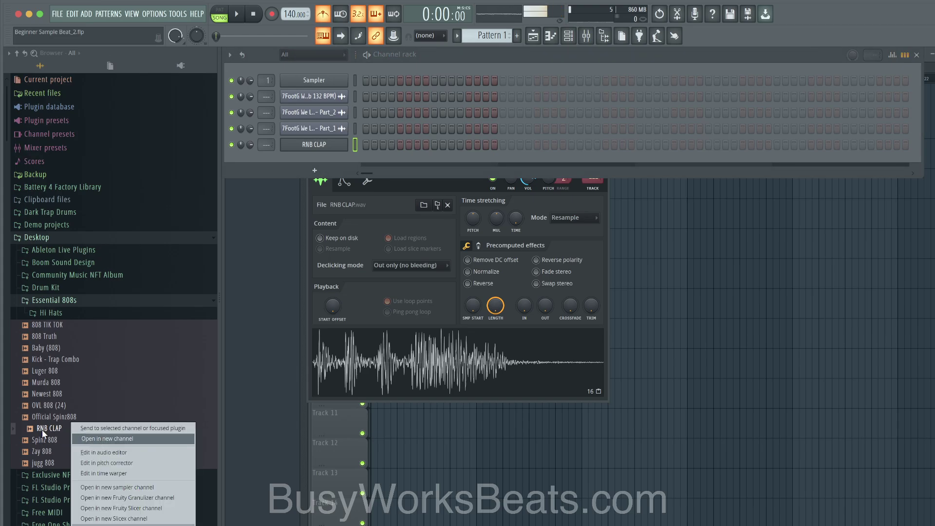
{"action": "left_click", "coordinate": [42, 429]}
- Play the arrangement, preview Kick - Trap Combo, and open Hi Hat - Trap Closed Noize Short from the Hi Hats folder in a new channel
{"action": "key", "text": "space"}
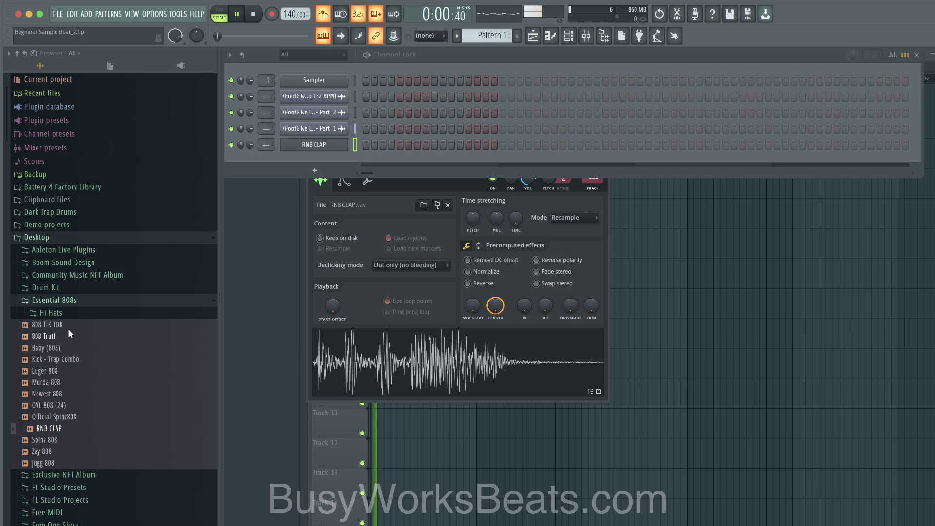
{"action": "left_click_drag", "start_coordinate": [72, 360], "coordinate": [78, 366]}
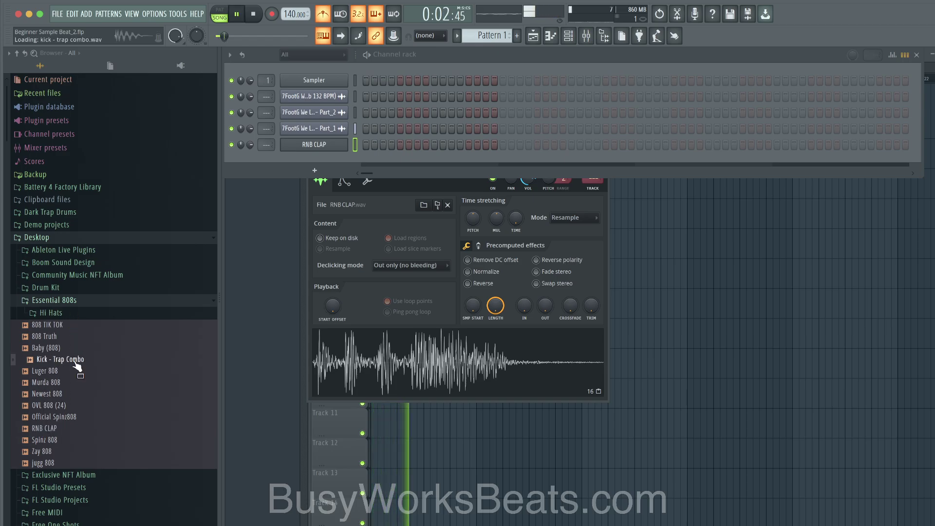
{"action": "left_click", "coordinate": [78, 314]}
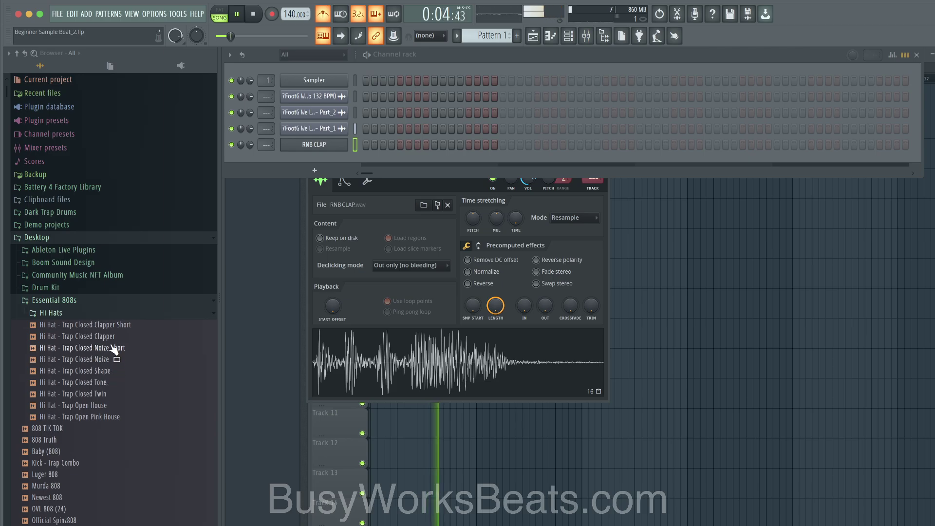
{"action": "right_click", "coordinate": [112, 347]}
{"action": "left_click", "coordinate": [127, 357]}
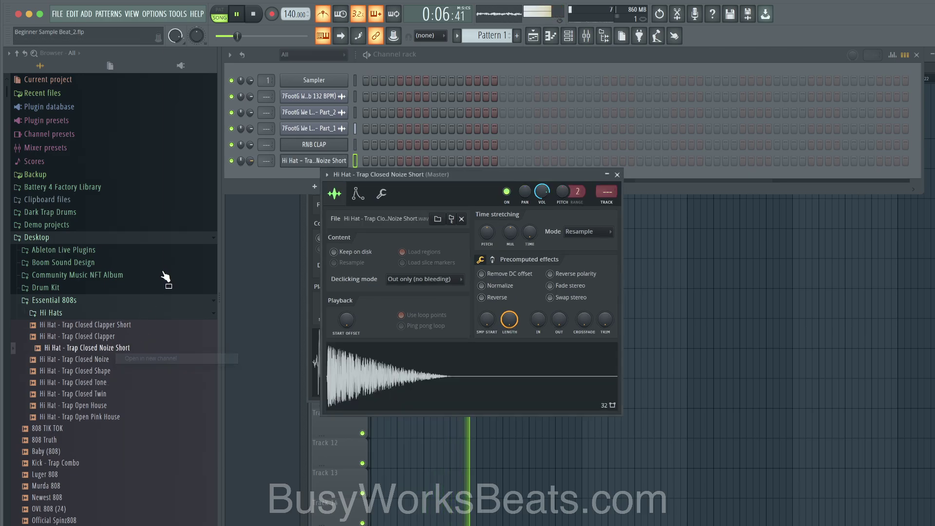
- Open Kick Full from Friends Sounds > AAA Drums FAST > Drake in a new channel and close its sampler window
{"action": "left_click", "coordinate": [117, 300]}
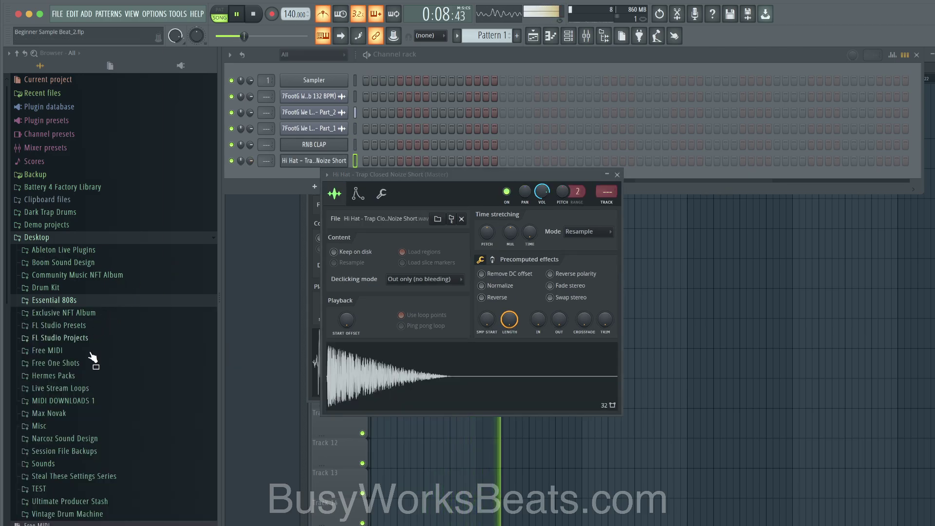
{"action": "scroll", "coordinate": [92, 357], "scroll_direction": "down", "scroll_amount": 10}
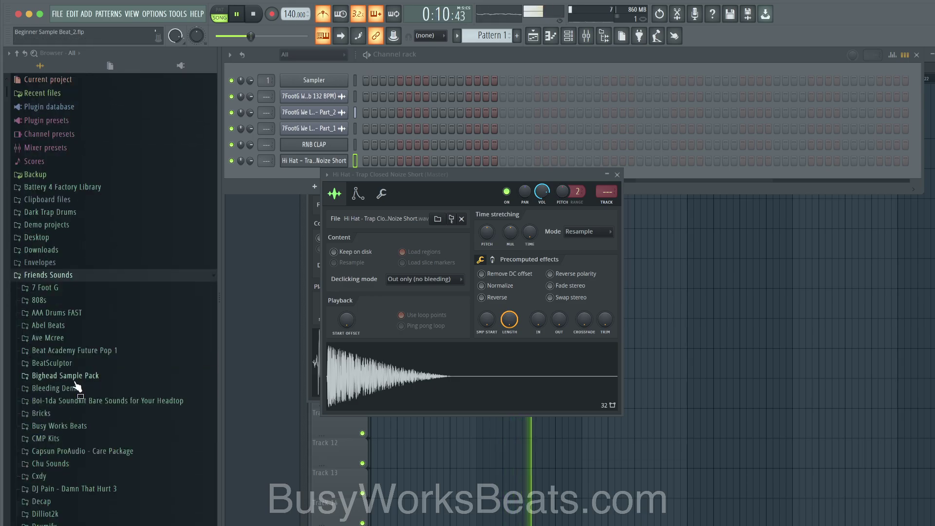
{"action": "left_click", "coordinate": [78, 314]}
{"action": "left_click", "coordinate": [74, 339]}
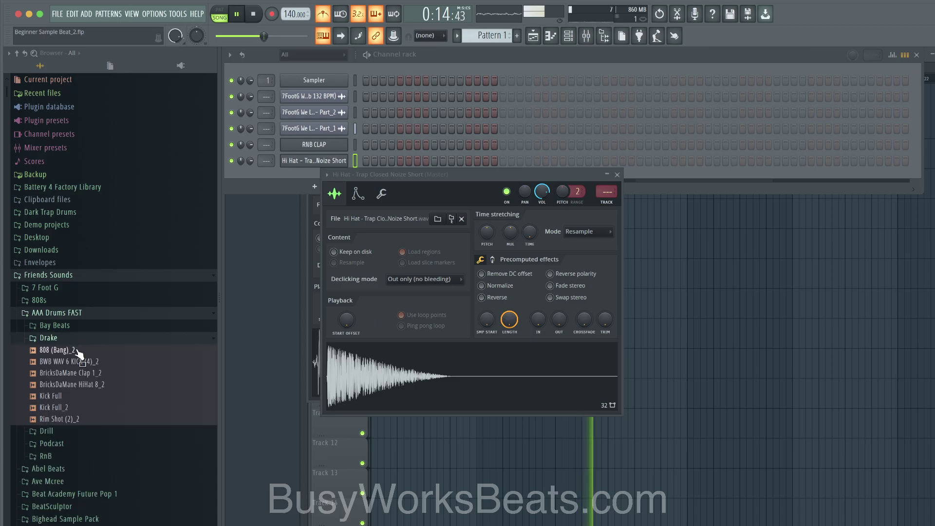
{"action": "right_click", "coordinate": [83, 396]}
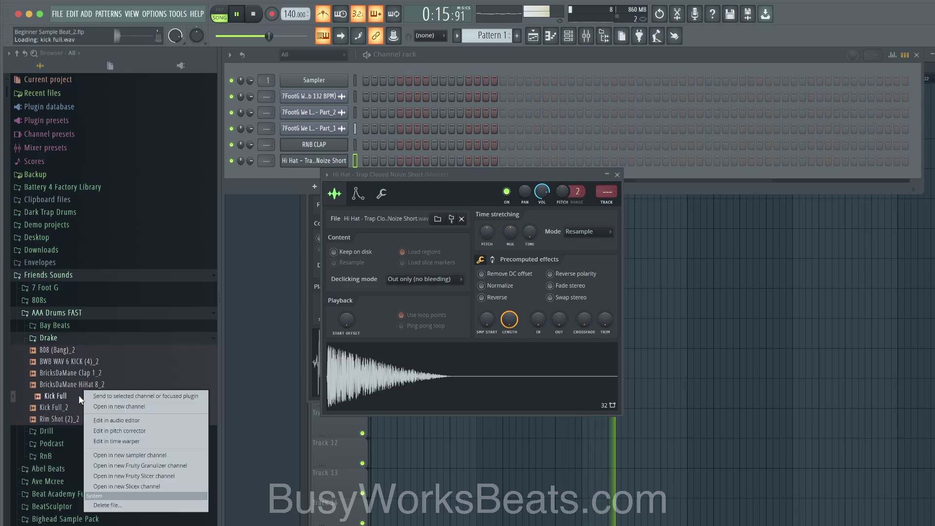
{"action": "left_click", "coordinate": [101, 407]}
{"action": "left_click", "coordinate": [89, 334]}
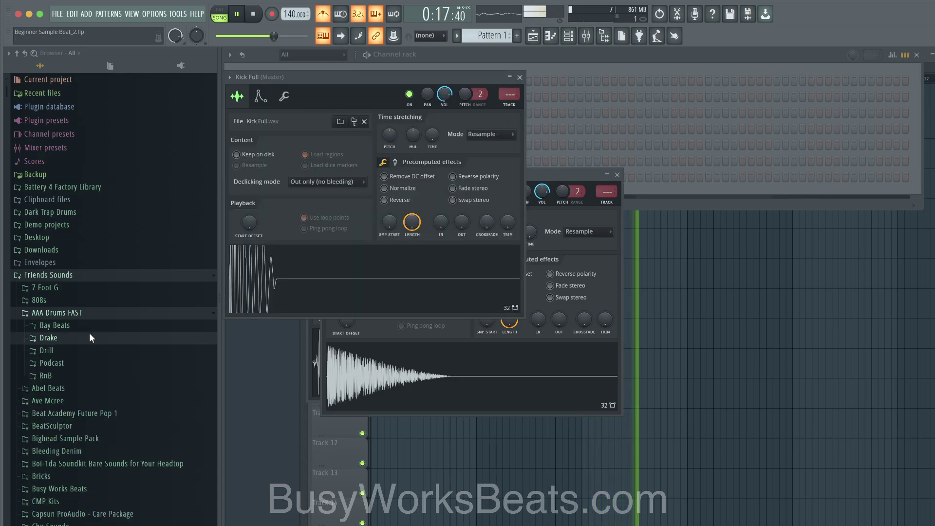
{"action": "left_click", "coordinate": [520, 76]}
{"action": "left_click", "coordinate": [448, 56]}
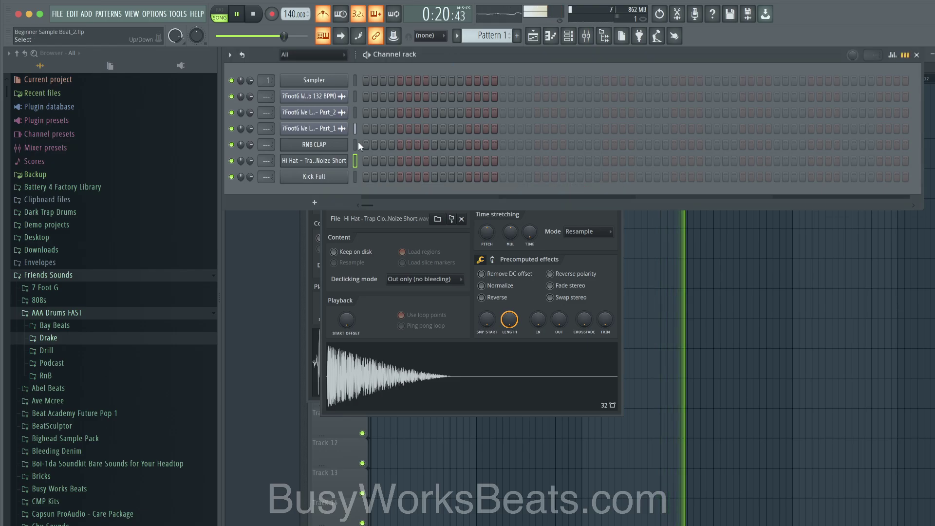
- Select and audition the RNB CLAP and Kick Full channels, stopping playback of the arrangement
{"action": "left_click", "coordinate": [357, 142]}
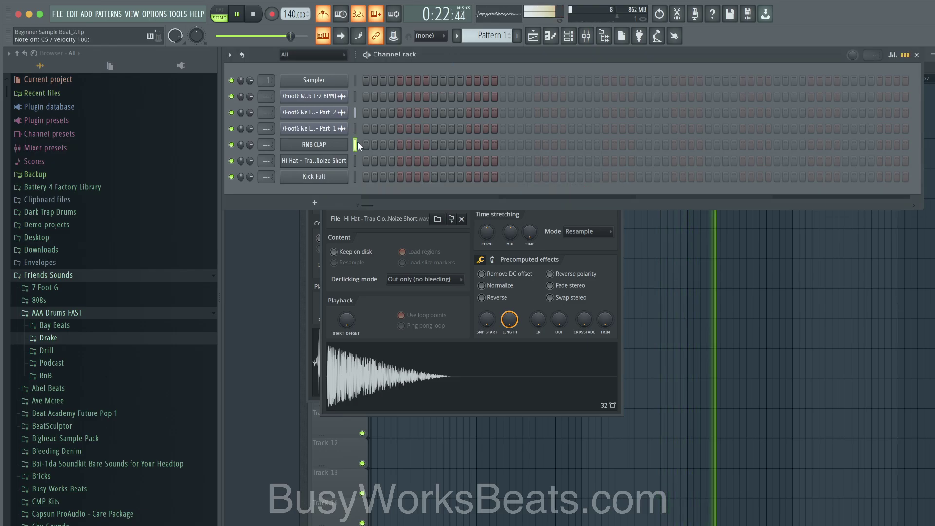
{"action": "key", "text": "space"}
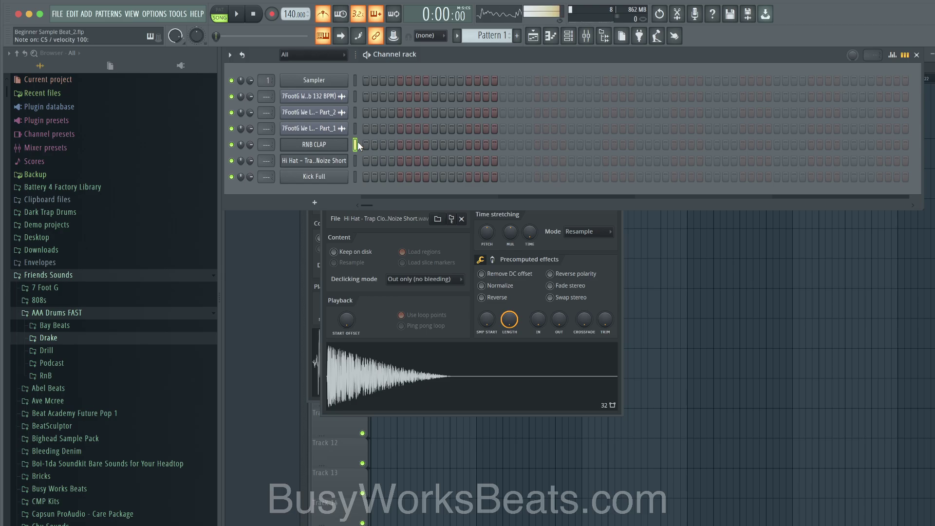
{"action": "left_click", "coordinate": [356, 177]}
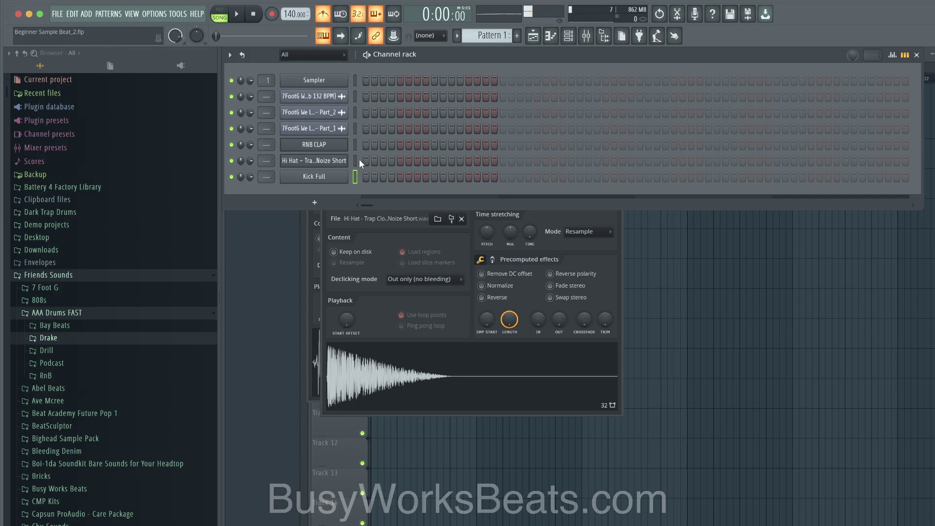
- Clear the sampler windows, hide the browser, and place Pattern 1 on Track 2 at bar 1 of the playlist
{"action": "right_click", "coordinate": [651, 270]}
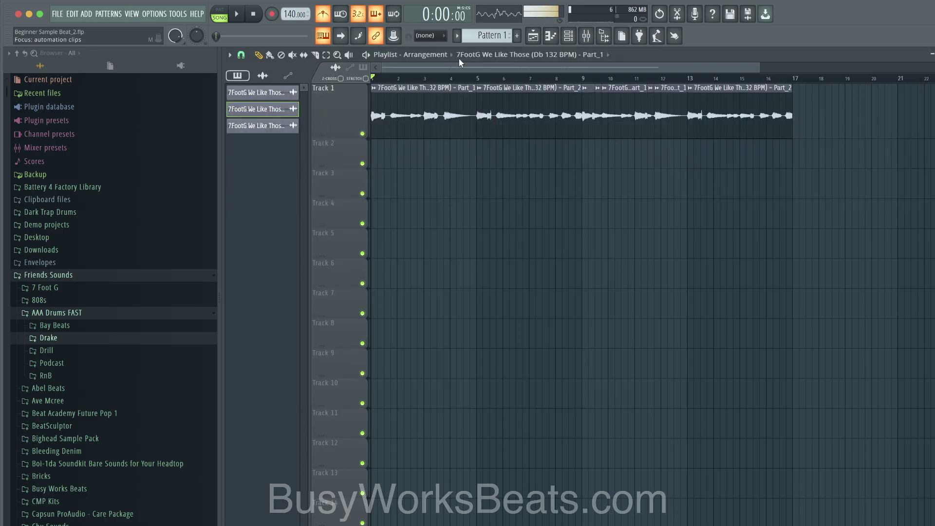
{"action": "left_click", "coordinate": [534, 38]}
{"action": "left_click", "coordinate": [534, 38]}
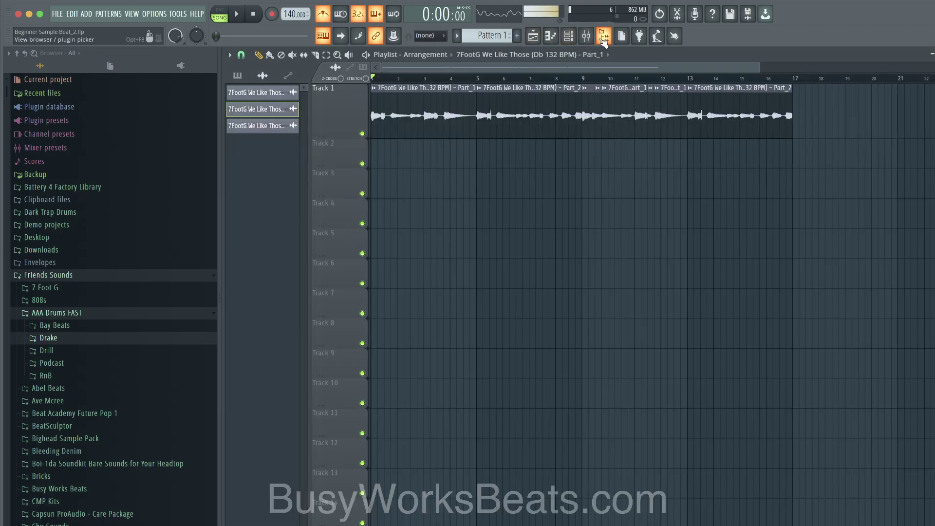
{"action": "left_click", "coordinate": [604, 36]}
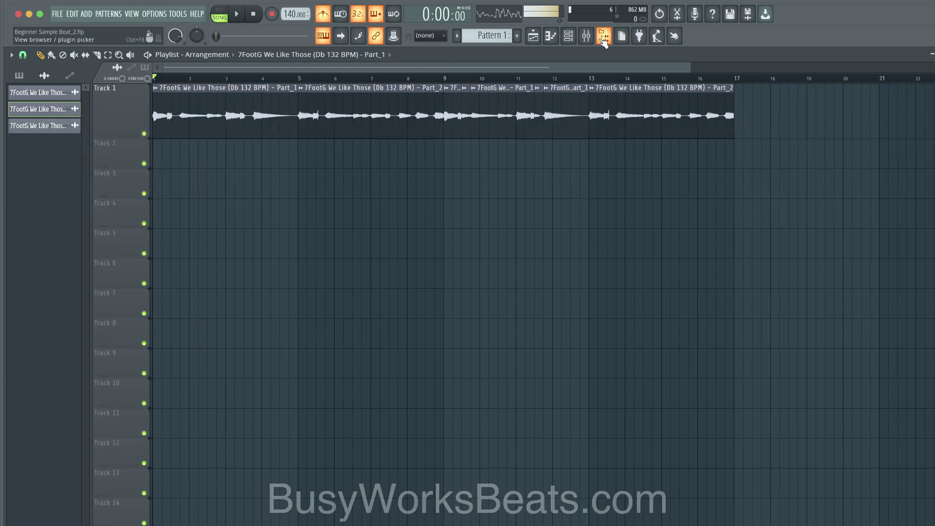
{"action": "left_click", "coordinate": [20, 76]}
{"action": "left_click_drag", "start_coordinate": [33, 95], "coordinate": [157, 155]}
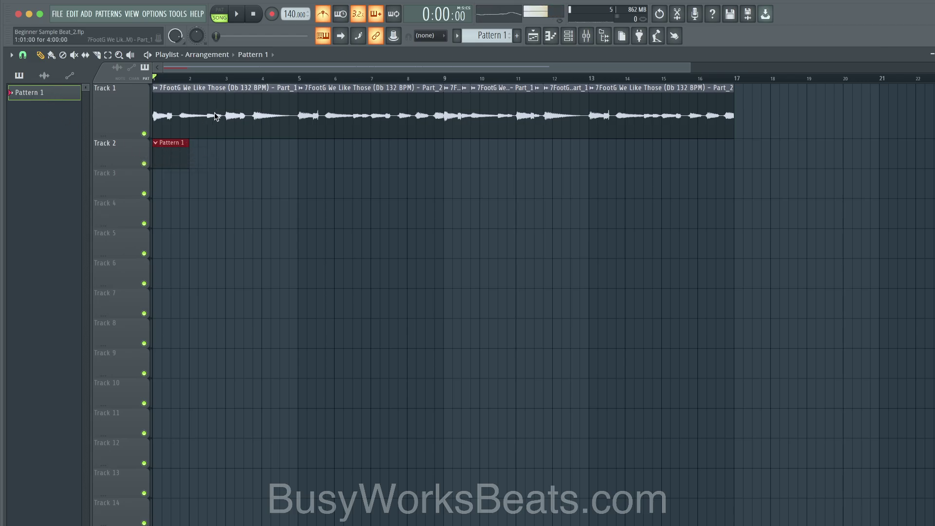
- Look at the channel rack, return to the playlist, and play the arrangement briefly to check the metronome
{"action": "key", "text": "F6"}
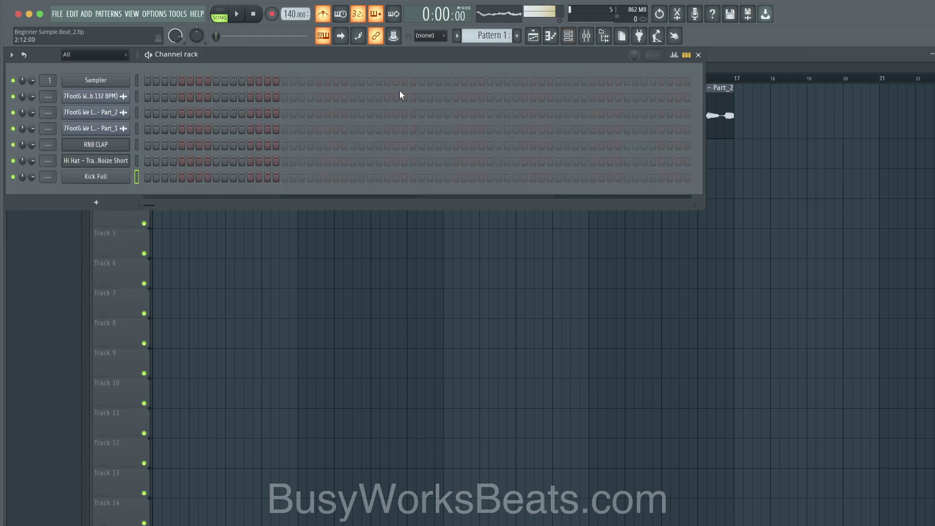
{"action": "key", "text": "F6"}
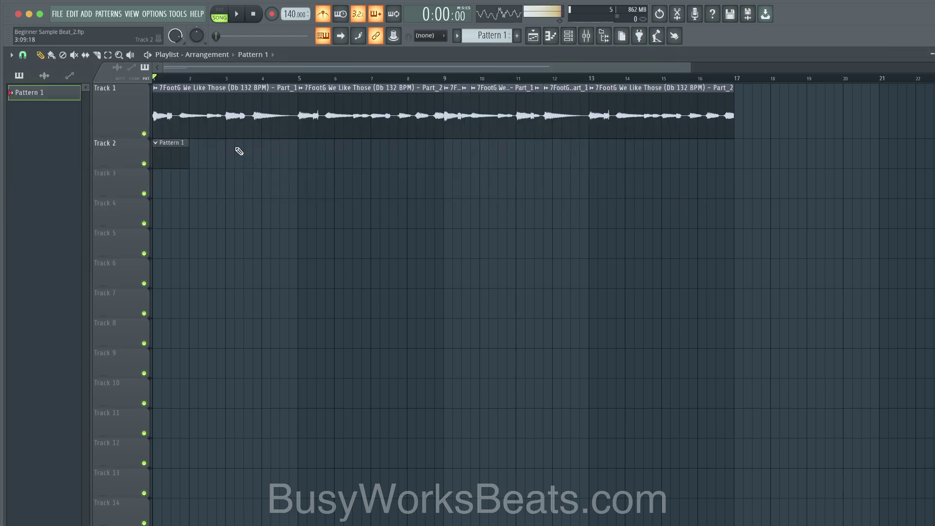
{"action": "key", "text": "space"}
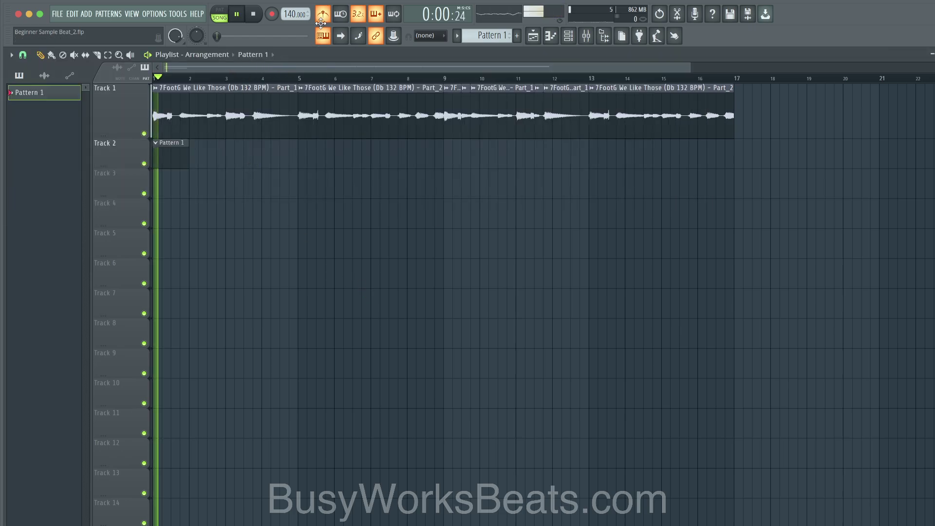
{"action": "left_click", "coordinate": [322, 14]}
{"action": "key", "text": "space"}
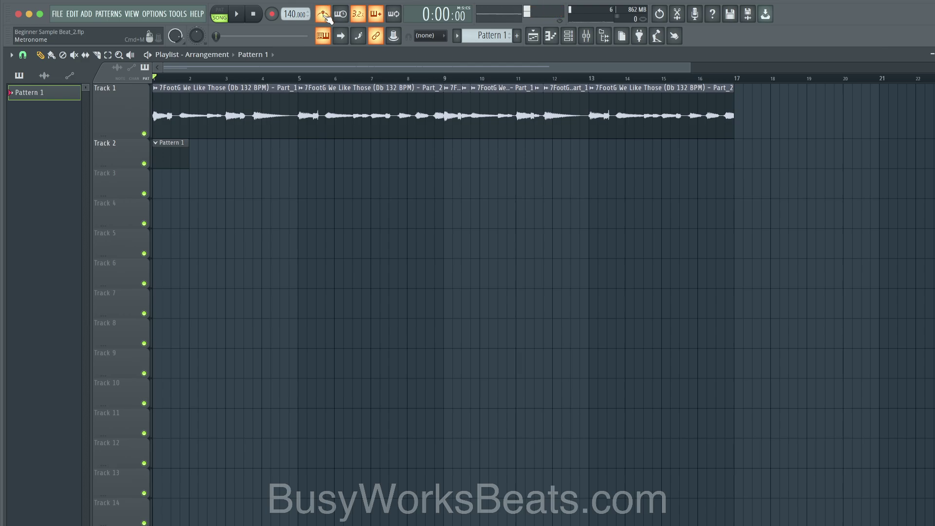
- Select the RNB CLAP, hi-hat and Kick Full channels in the channel rack and route them to mixer tracks 2 to 4
{"action": "left_click", "coordinate": [568, 40]}
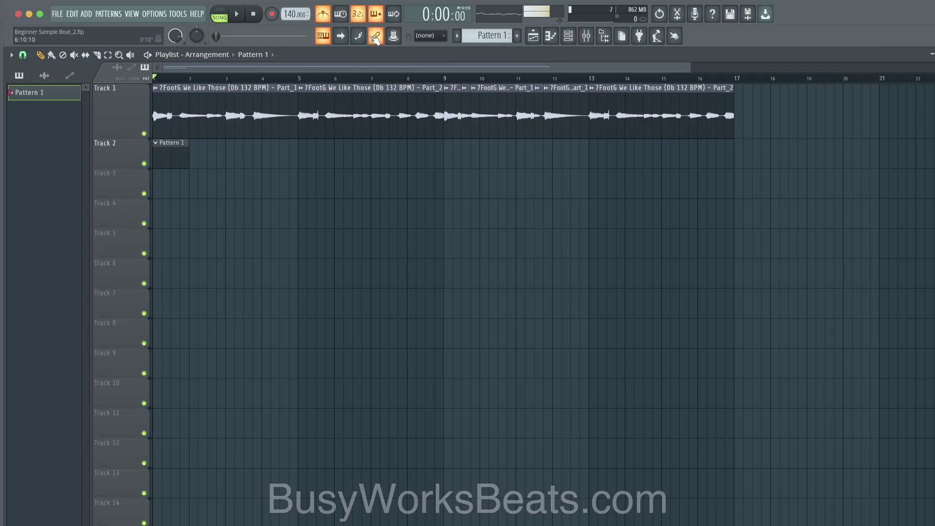
{"action": "left_click", "coordinate": [575, 43]}
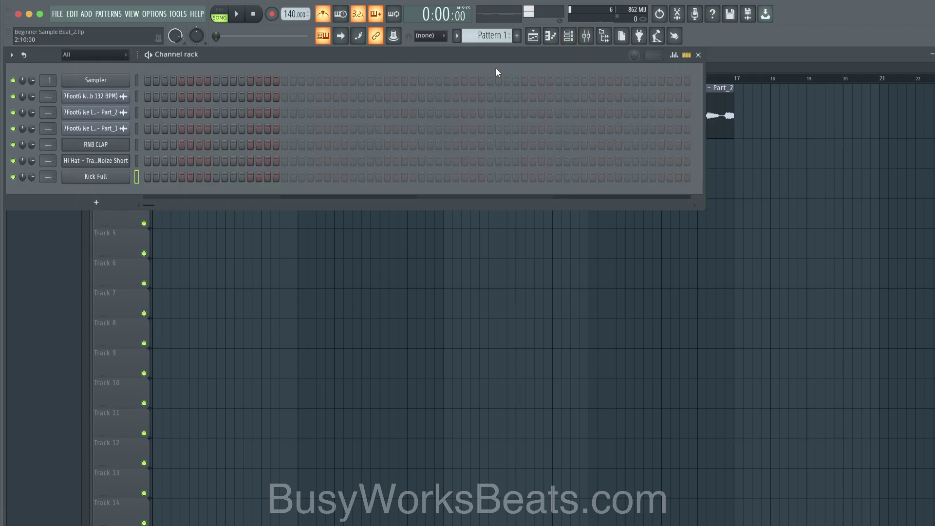
{"action": "left_click", "coordinate": [571, 40]}
{"action": "left_click", "coordinate": [572, 41]}
{"action": "left_click_drag", "start_coordinate": [135, 143], "coordinate": [136, 186]}
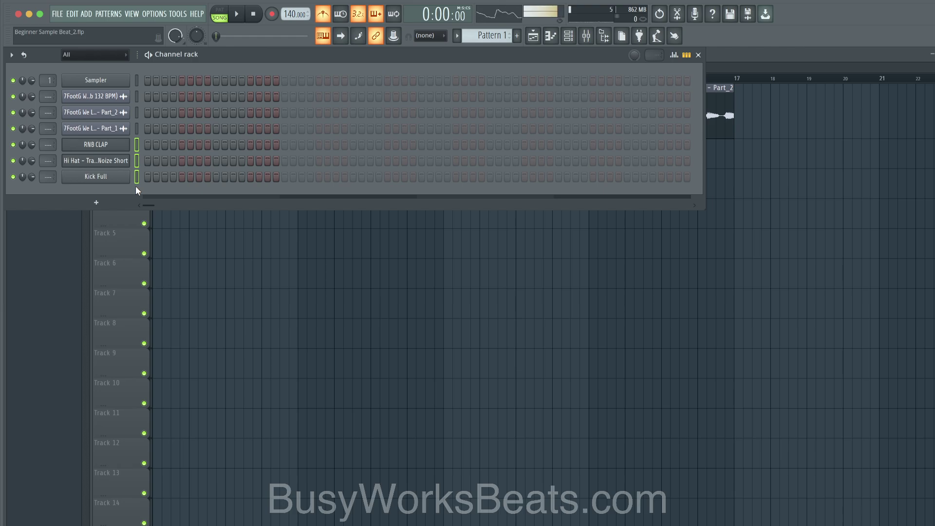
{"action": "key", "text": "ctrl+l"}
{"action": "left_click", "coordinate": [424, 376]}
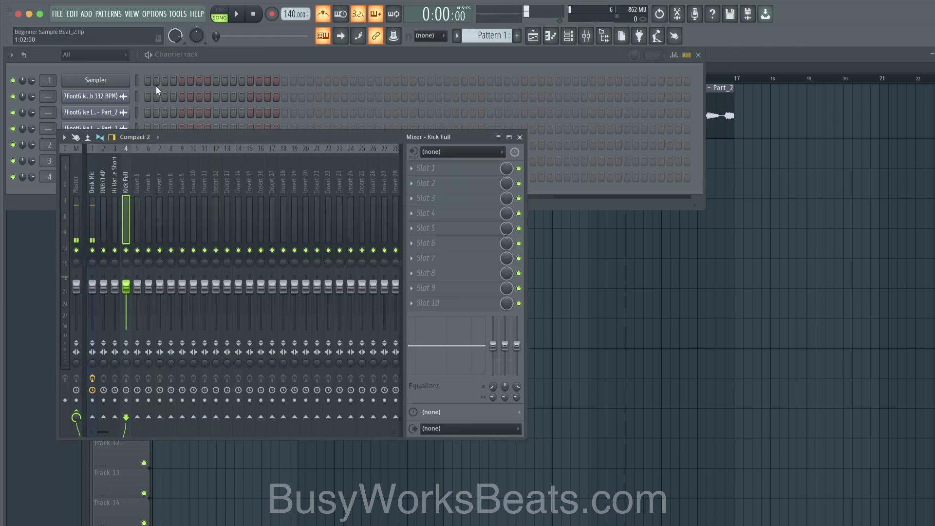
- Route the three 7FootG We Like Those loop channels to mixer tracks 5 to 7, check them in the mixer and close it
{"action": "left_click", "coordinate": [172, 61]}
{"action": "left_click_drag", "start_coordinate": [136, 96], "coordinate": [134, 115]}
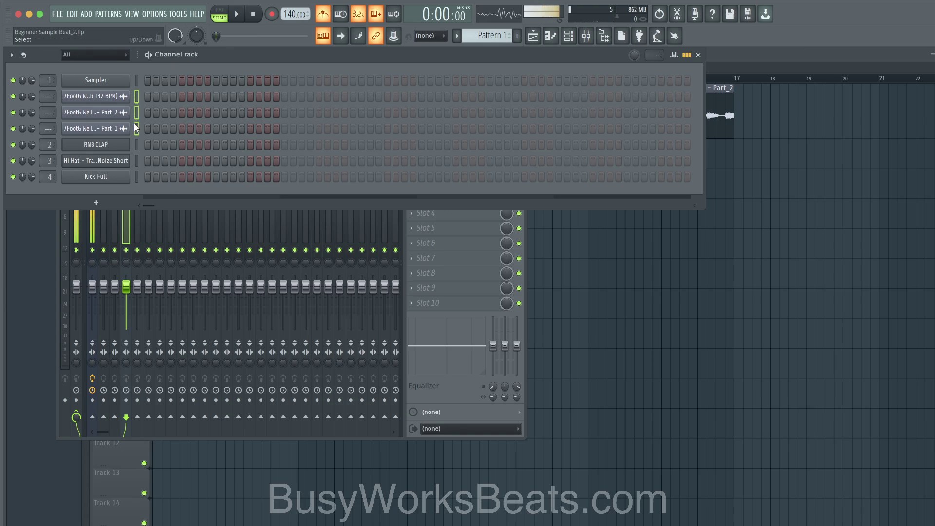
{"action": "key", "text": "ctrl+l"}
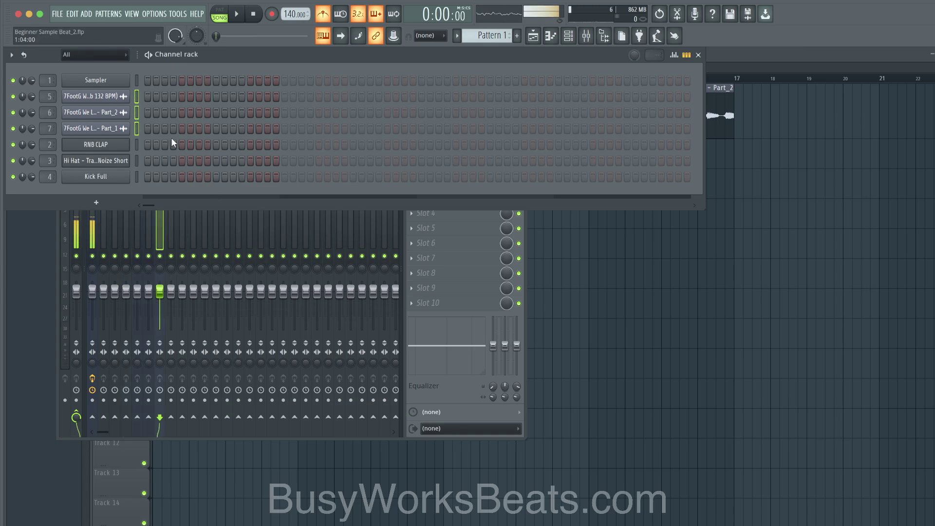
{"action": "left_click", "coordinate": [360, 345]}
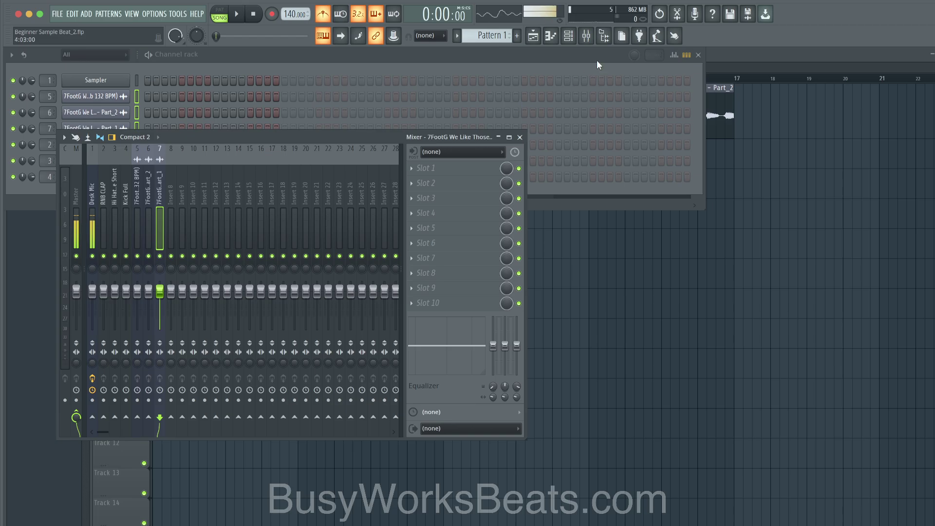
{"action": "left_click", "coordinate": [591, 39]}
{"action": "left_click", "coordinate": [591, 39]}
{"action": "left_click", "coordinate": [591, 39]}
{"action": "left_click", "coordinate": [591, 39]}
{"action": "left_click", "coordinate": [520, 137]}
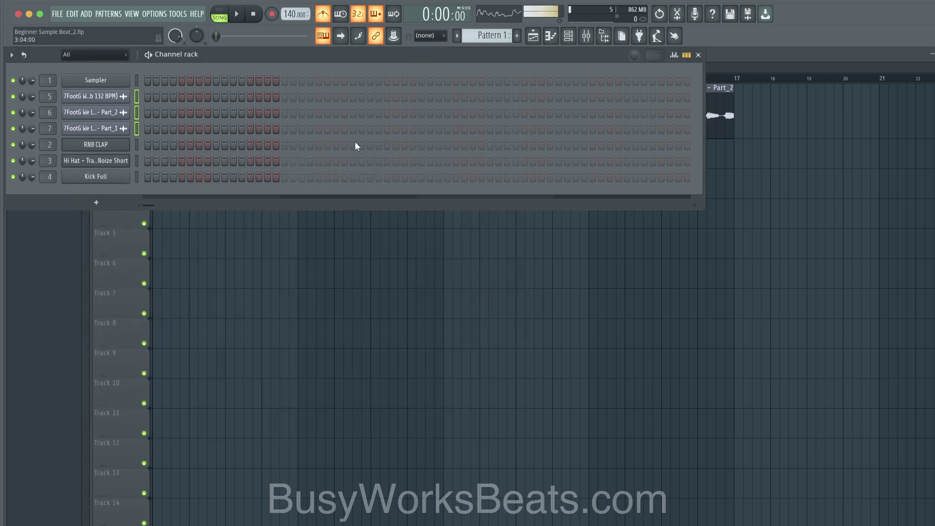
- Start playback of the arrangement and delete the unused Sampler channel from the channel rack
{"action": "key", "text": "space"}
{"action": "right_click", "coordinate": [118, 83]}
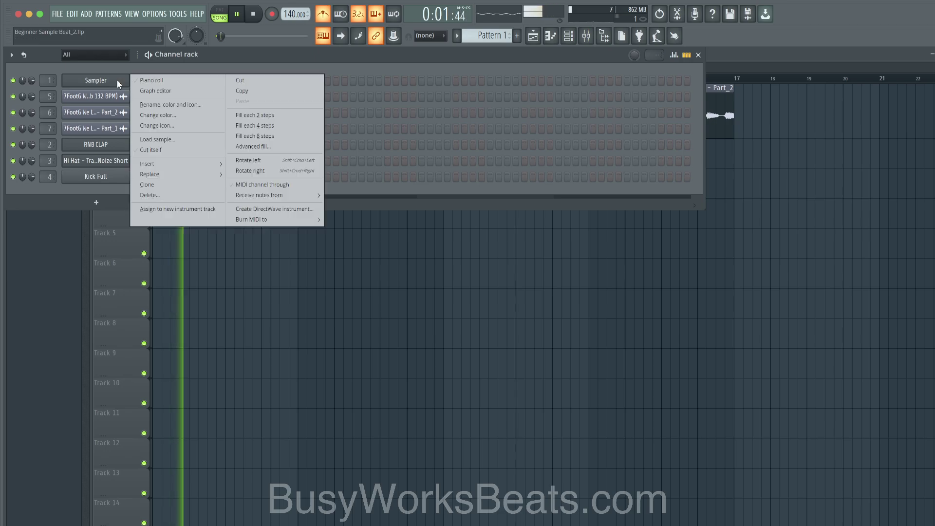
{"action": "key", "text": "d"}
{"action": "key", "text": "Return"}
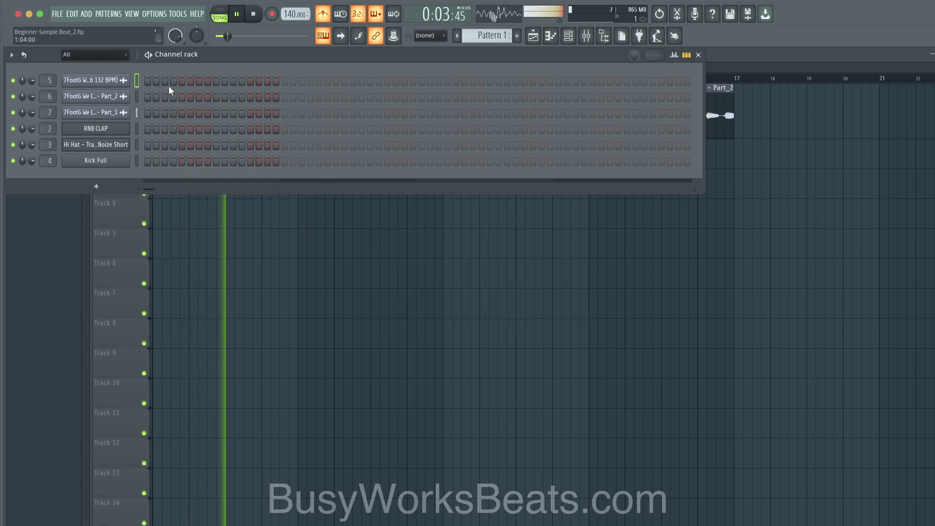
- Save the project, stop playback and return to the Pattern 1 clip on Track 2 of the playlist
{"action": "key", "text": "ctrl+s"}
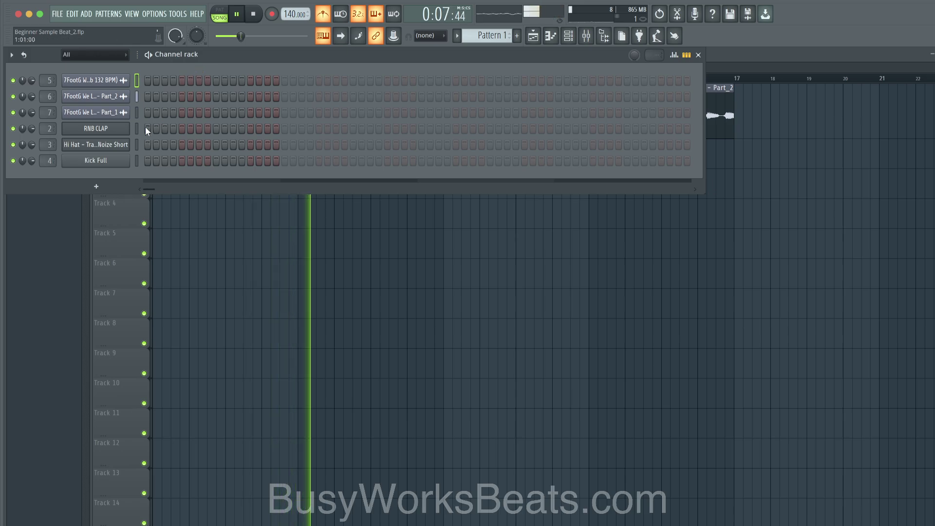
{"action": "key", "text": "space"}
{"action": "left_click", "coordinate": [258, 224]}
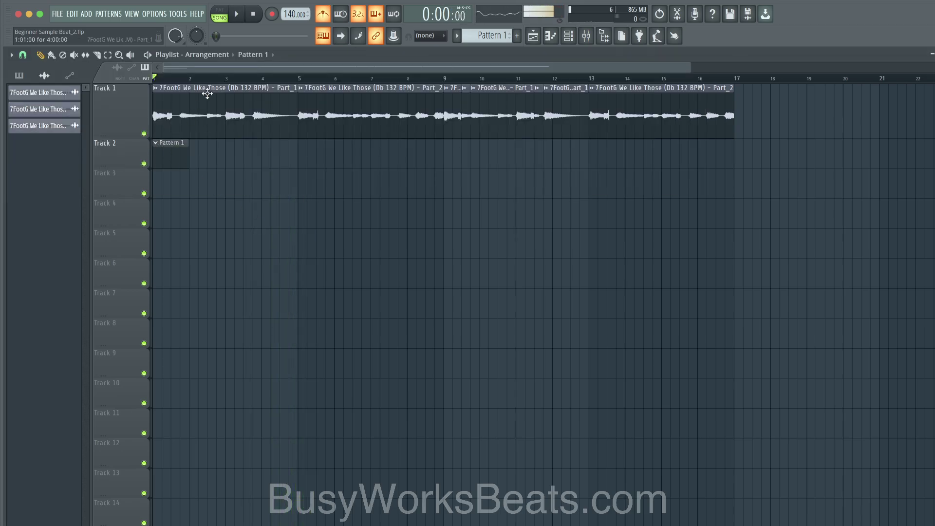
{"action": "left_click", "coordinate": [181, 152]}
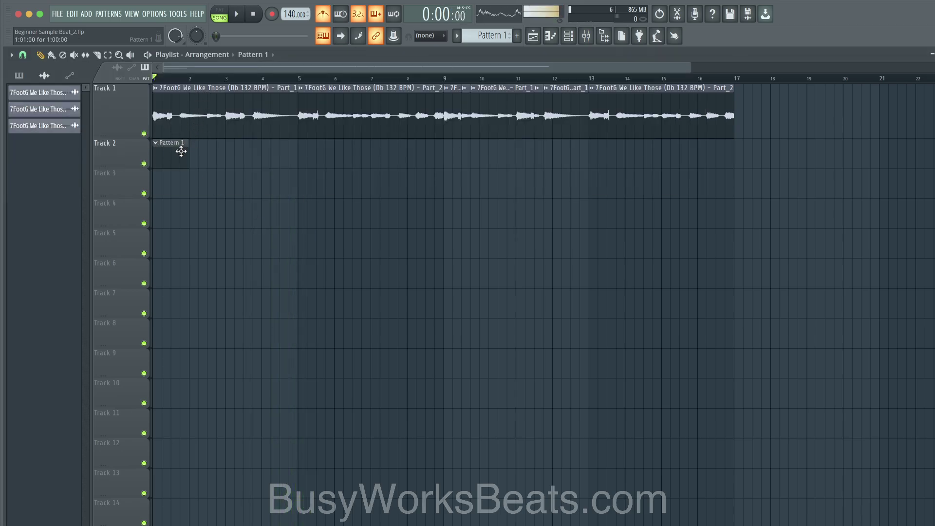
- Program RNB CLAP hits on steps 9, 25, 41 and 57 of Pattern 1, playing the arrangement between entries
{"action": "left_click", "coordinate": [568, 36]}
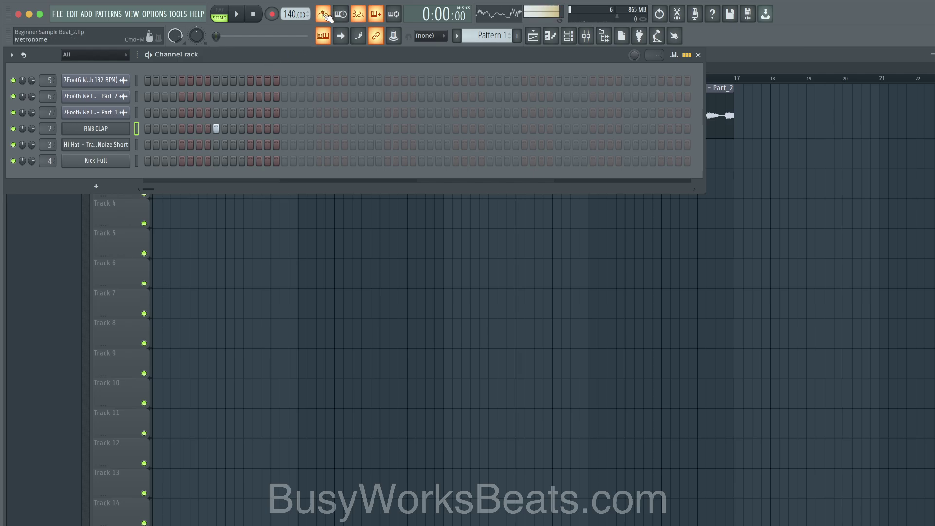
{"action": "key", "text": "space"}
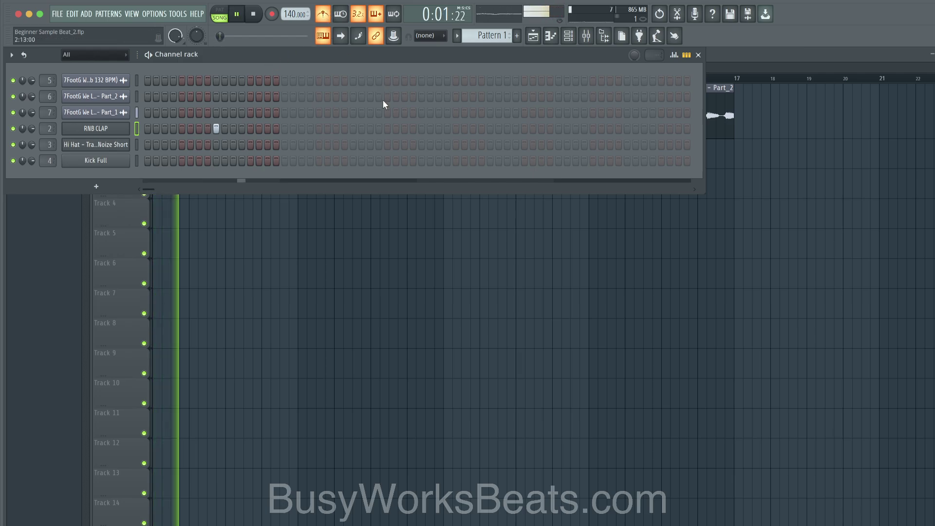
{"action": "left_click", "coordinate": [353, 128]}
{"action": "key", "text": "space"}
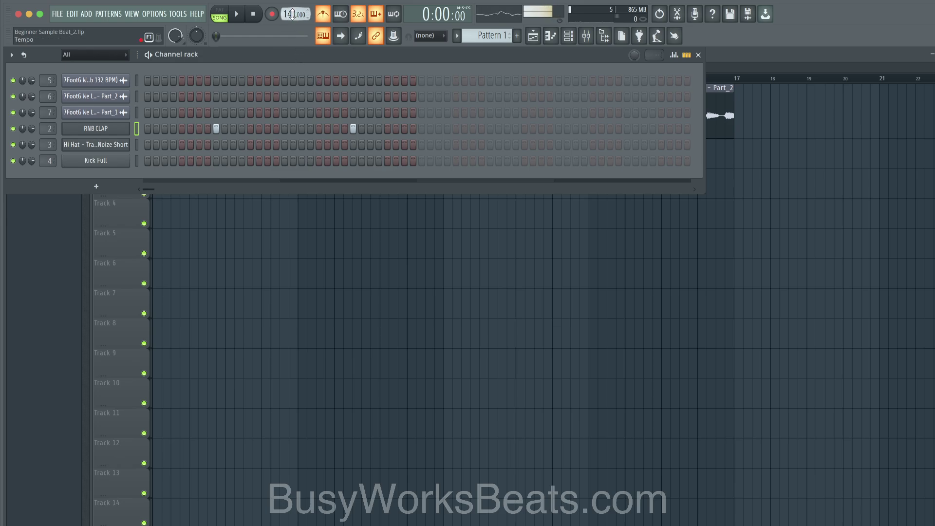
{"action": "key", "text": "space"}
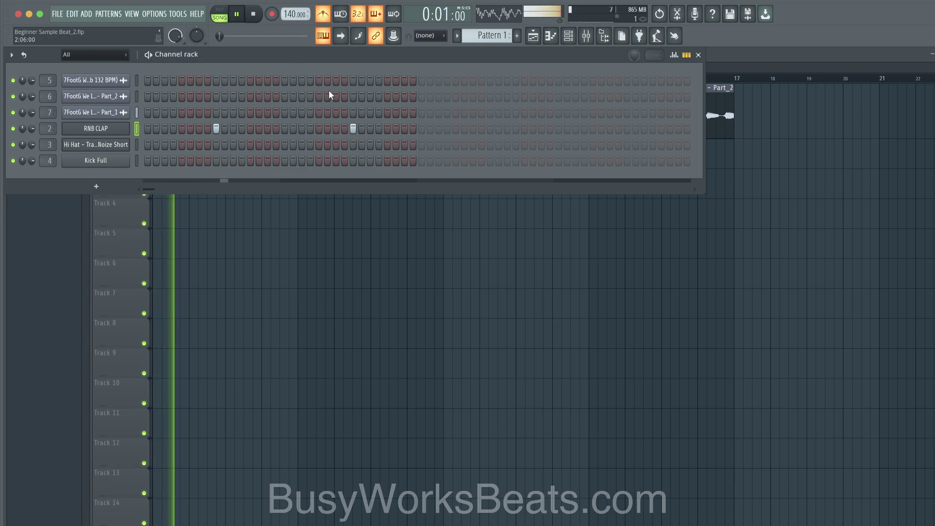
{"action": "left_click", "coordinate": [490, 129]}
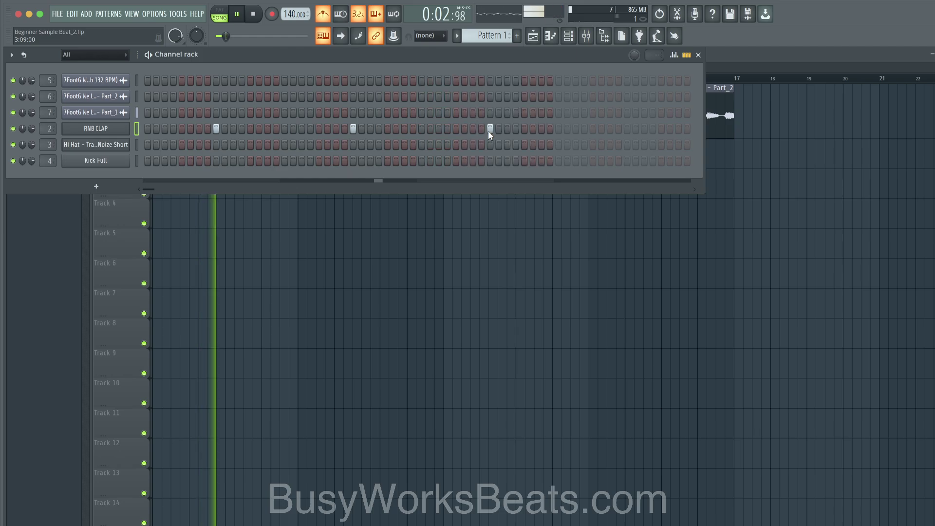
{"action": "left_click", "coordinate": [628, 129]}
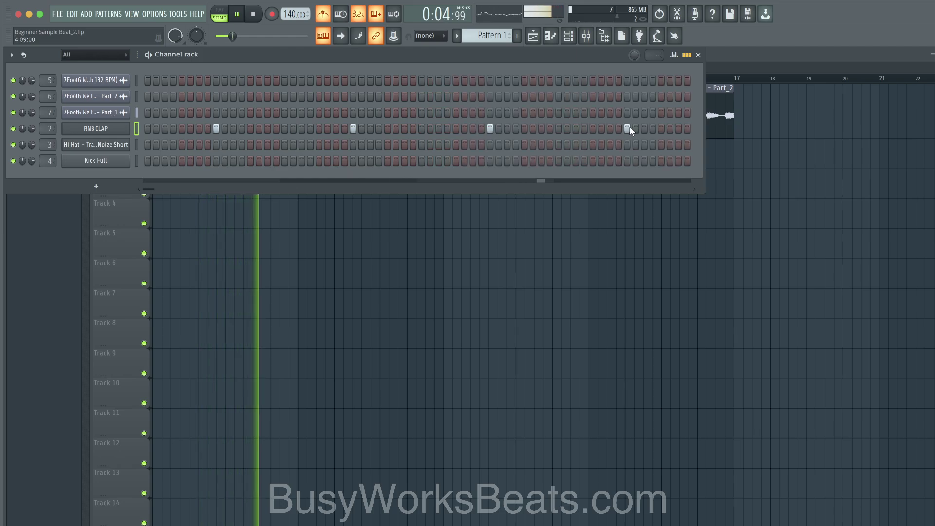
{"action": "key", "text": "space"}
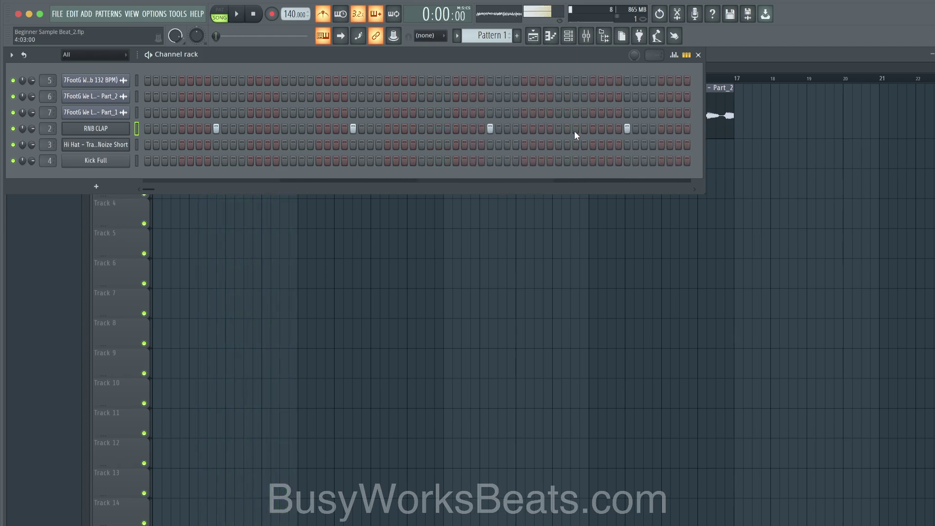
- Fill the Hi Hat channel with a hit every 2 steps and play the arrangement to hear it
{"action": "right_click", "coordinate": [125, 143]}
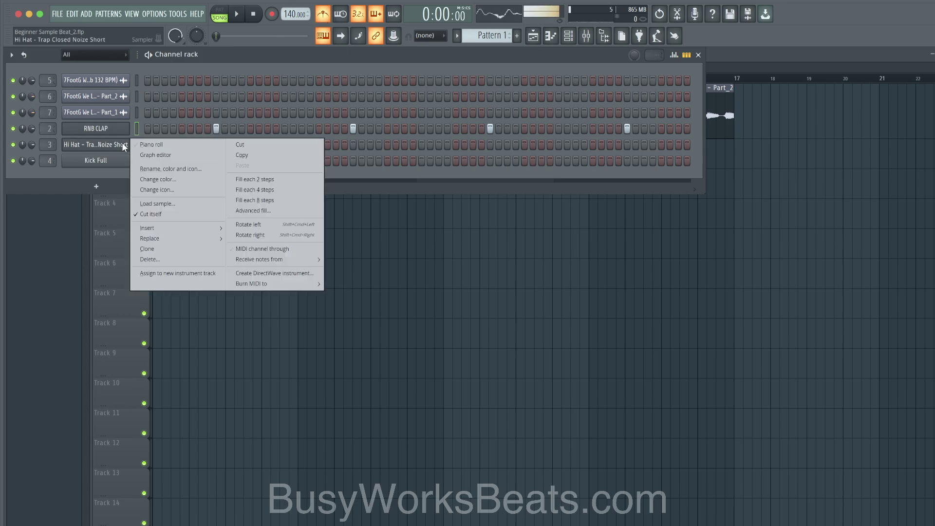
{"action": "left_click", "coordinate": [253, 180]}
{"action": "key", "text": "space"}
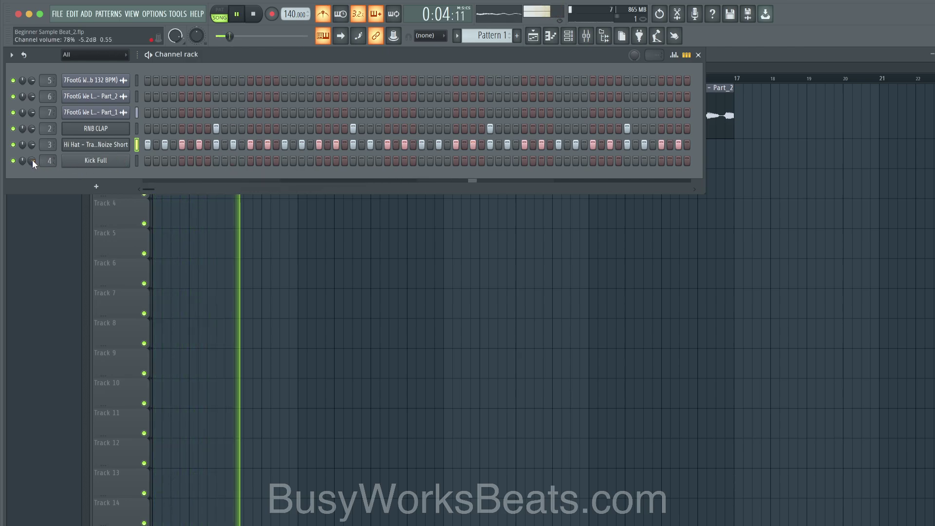
{"action": "key", "text": "space"}
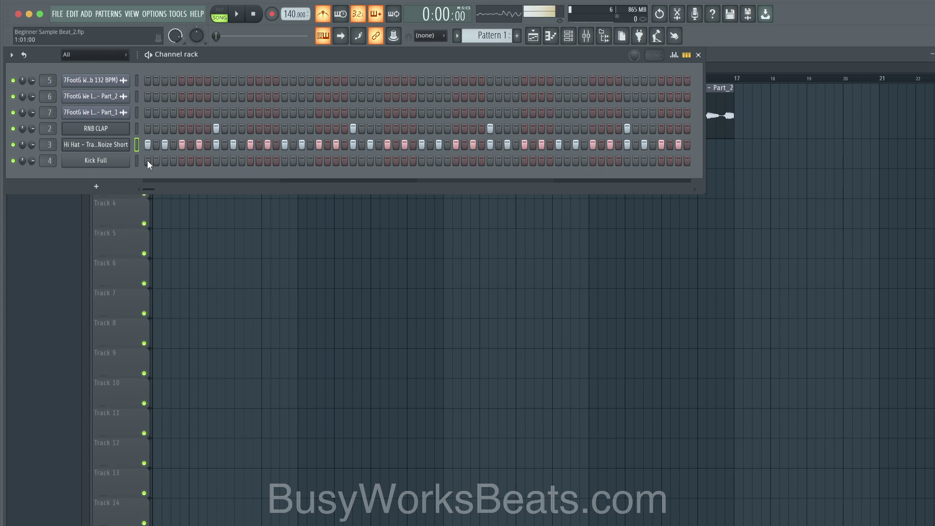
- Program Kick Full hits on steps 1, 7, 13, 33, 39 and 45, playing the arrangement to check them
{"action": "key", "text": "space"}
{"action": "left_click", "coordinate": [147, 160]}
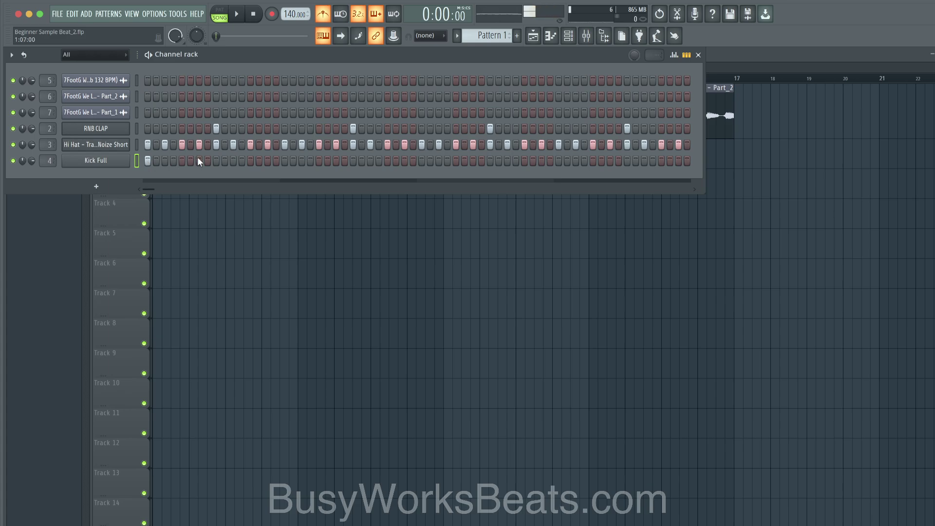
{"action": "key", "text": "space"}
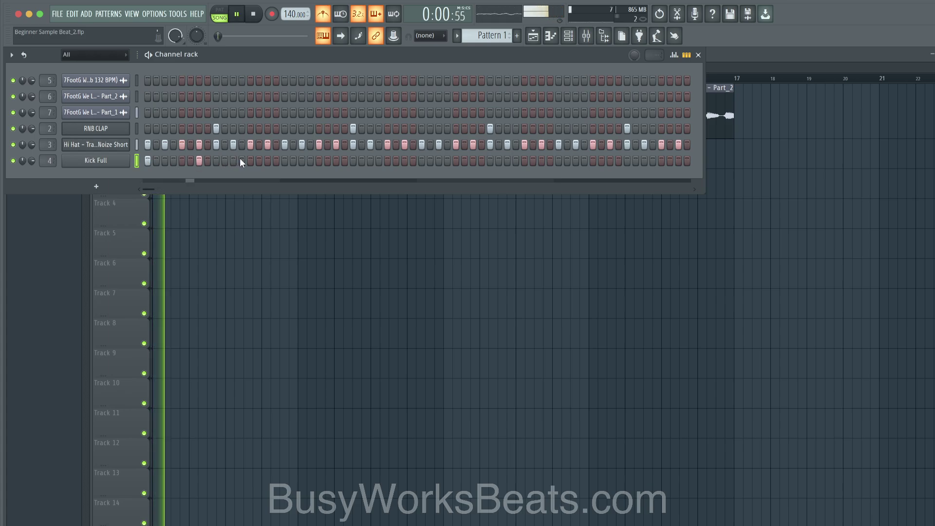
{"action": "left_click", "coordinate": [422, 160]}
{"action": "left_click", "coordinate": [473, 161]}
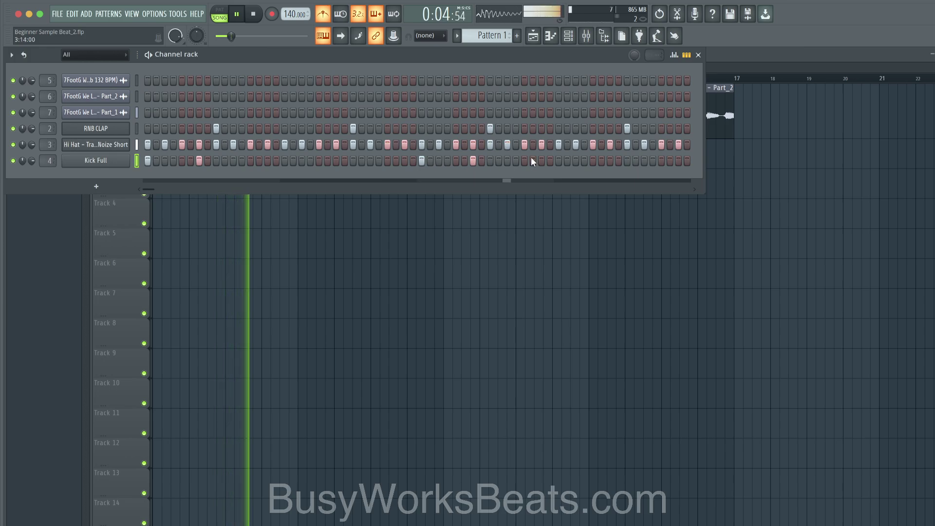
{"action": "left_click", "coordinate": [249, 161]}
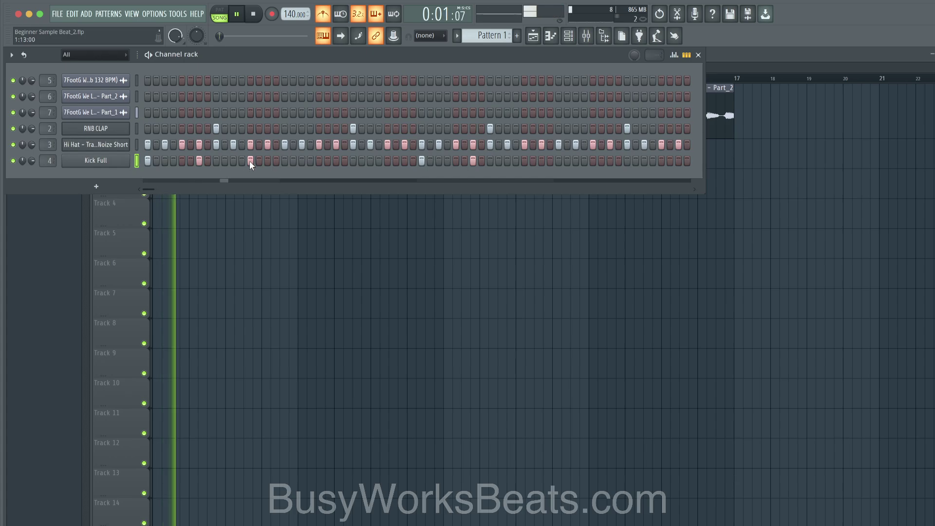
{"action": "key", "text": "space"}
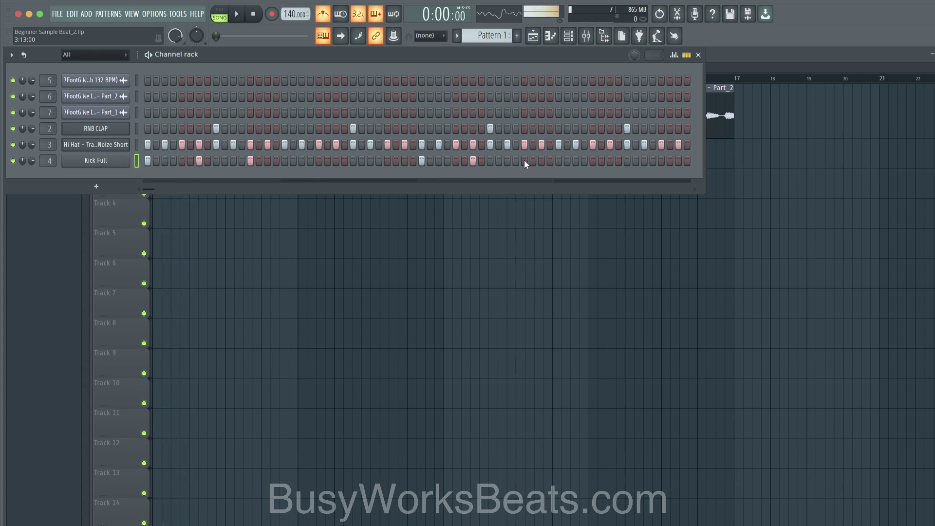
{"action": "left_click", "coordinate": [524, 160]}
{"action": "key", "text": "space"}
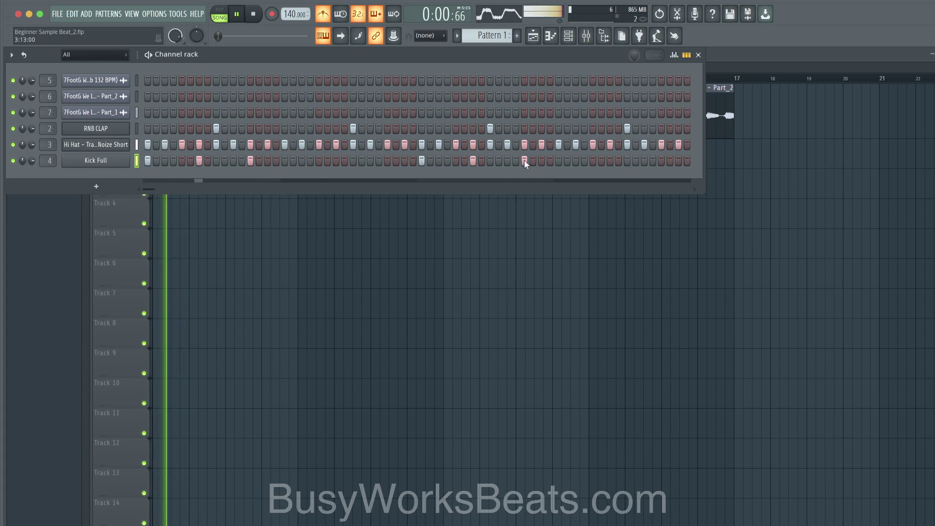
- Place a second Pattern 1 clip at bar 5 on Track 2, replay the arrangement and turn off the metronome
{"action": "key", "text": "F6"}
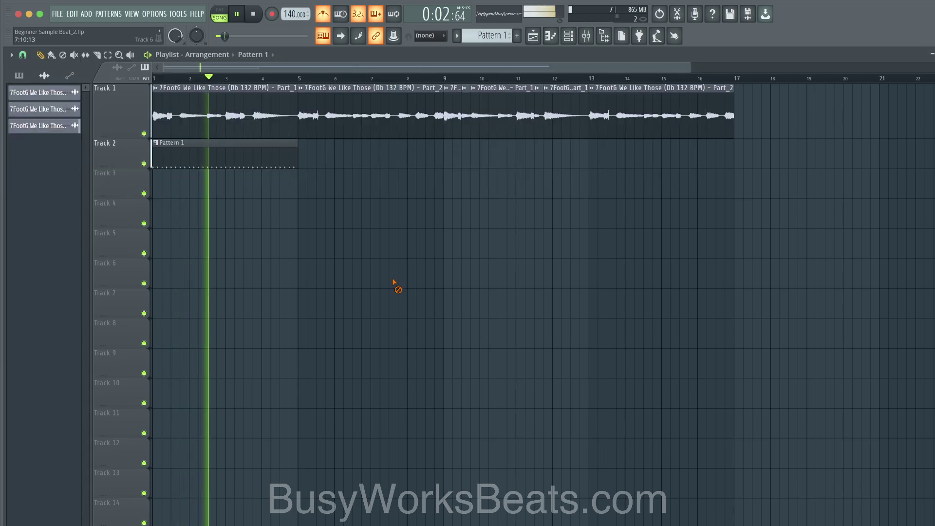
{"action": "left_click", "coordinate": [299, 151]}
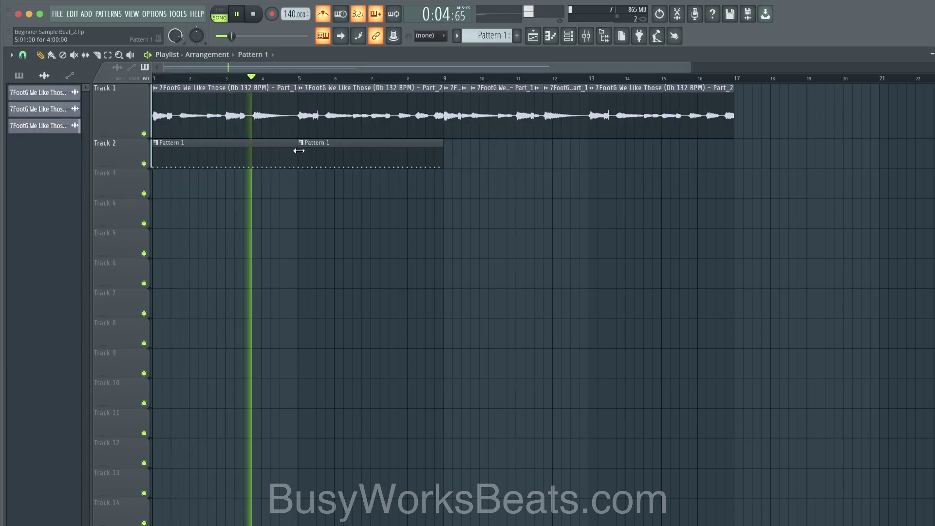
{"action": "key", "text": "space"}
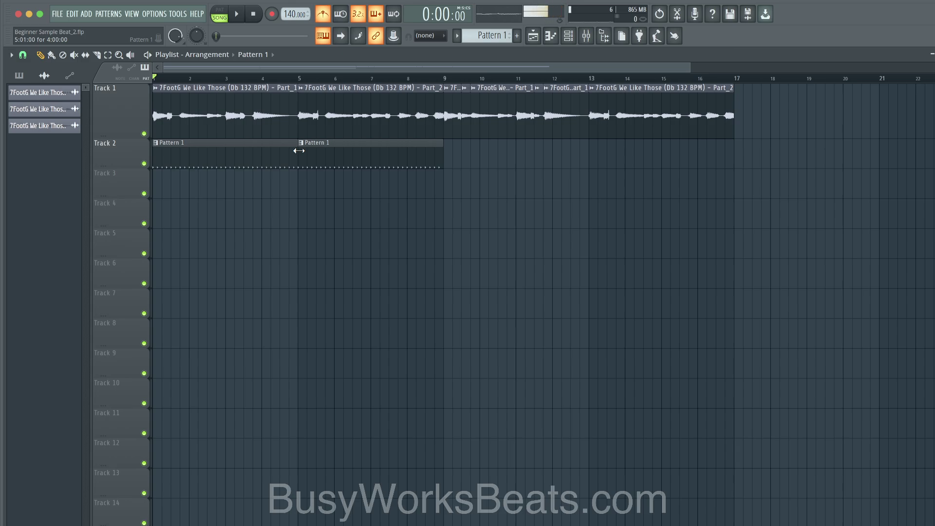
{"action": "key", "text": "space"}
{"action": "key", "text": "space"}
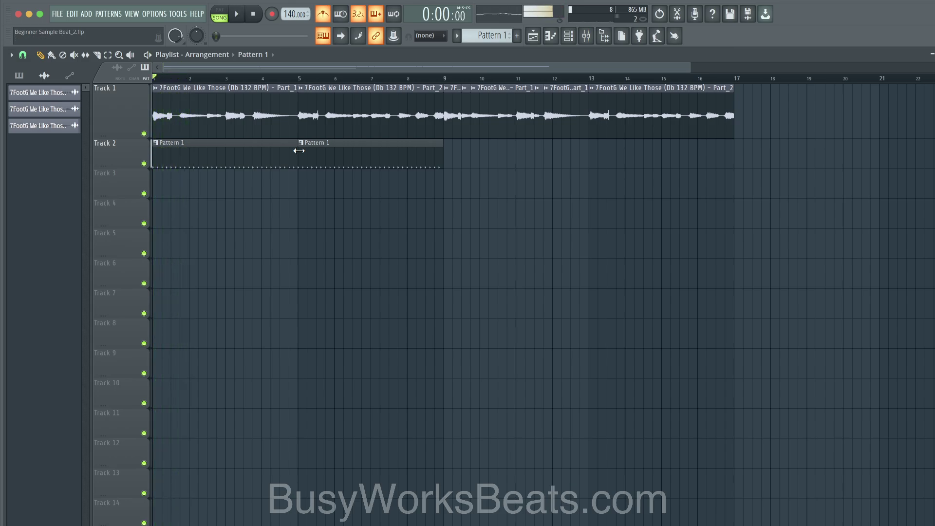
{"action": "key", "text": "space"}
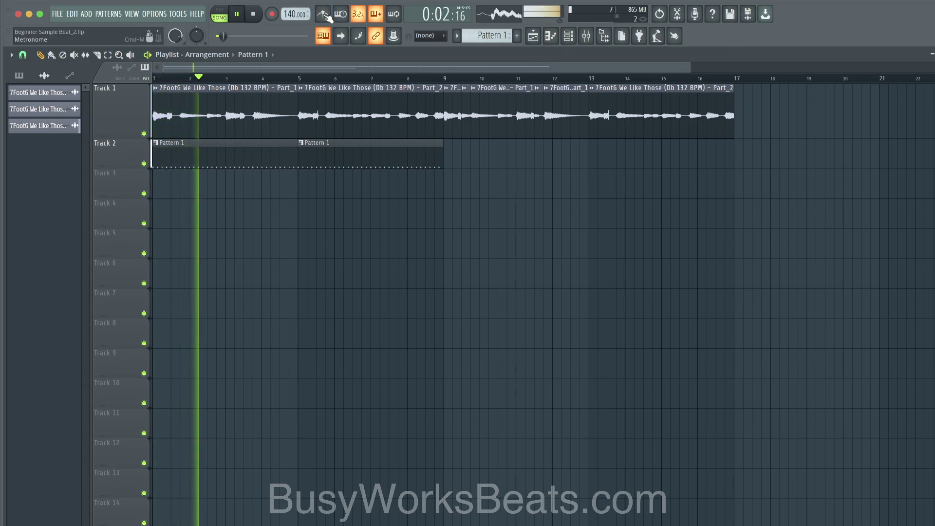
- Show the channel rack and open the Essential 808s folder under Desktop in the sample browser, with the arrangement playing
{"action": "left_click", "coordinate": [568, 38]}
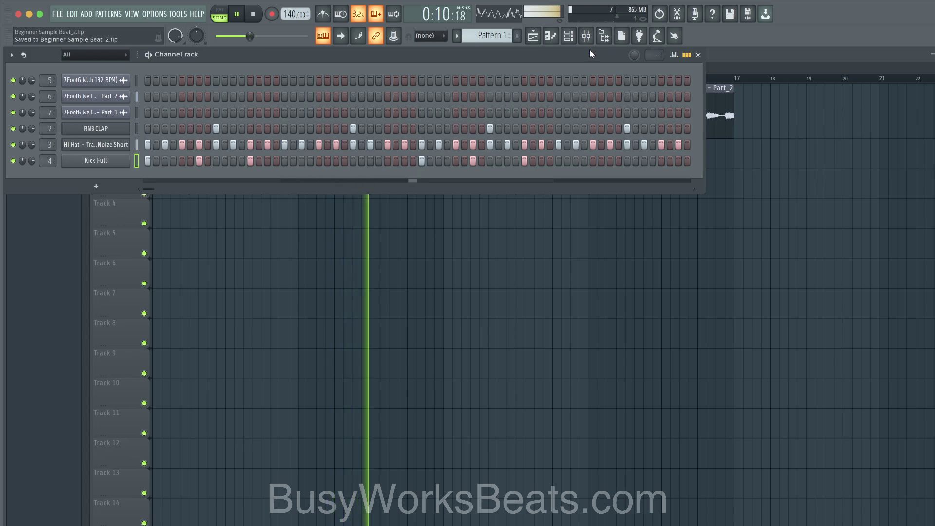
{"action": "key", "text": "space"}
{"action": "left_click", "coordinate": [603, 36]}
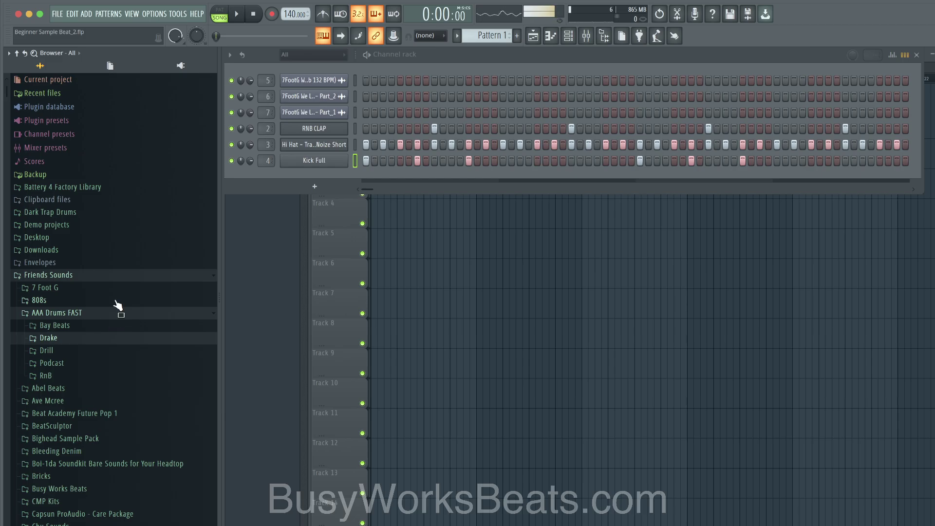
{"action": "left_click", "coordinate": [93, 276]}
{"action": "key", "text": "space"}
{"action": "left_click", "coordinate": [84, 239]}
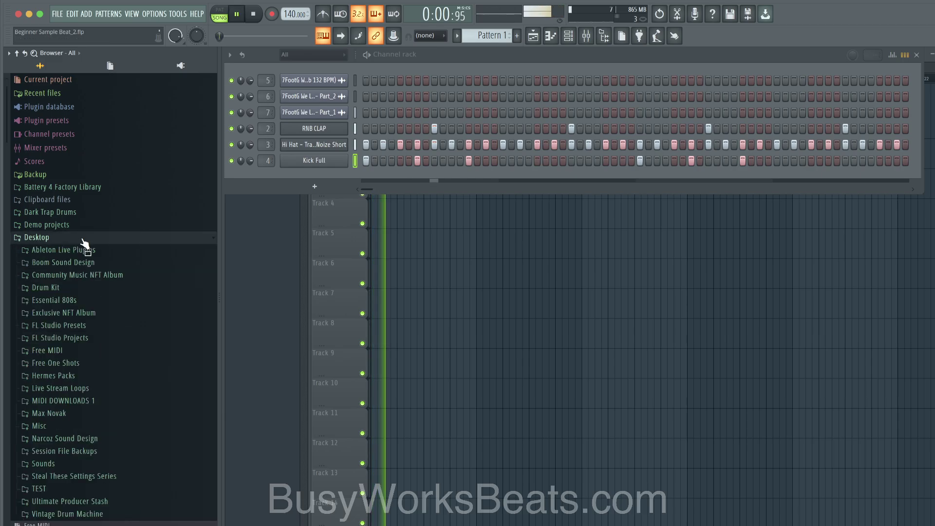
{"action": "left_click", "coordinate": [84, 301]}
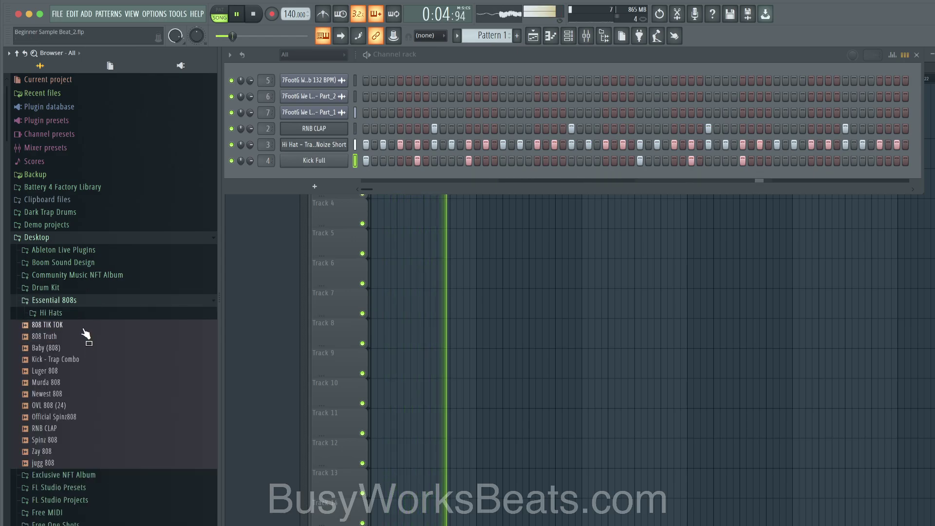
- Audition samples in the Essential 808s folder, load Spinz 808 into a new channel and route it to mixer track 8
{"action": "left_click", "coordinate": [80, 335]}
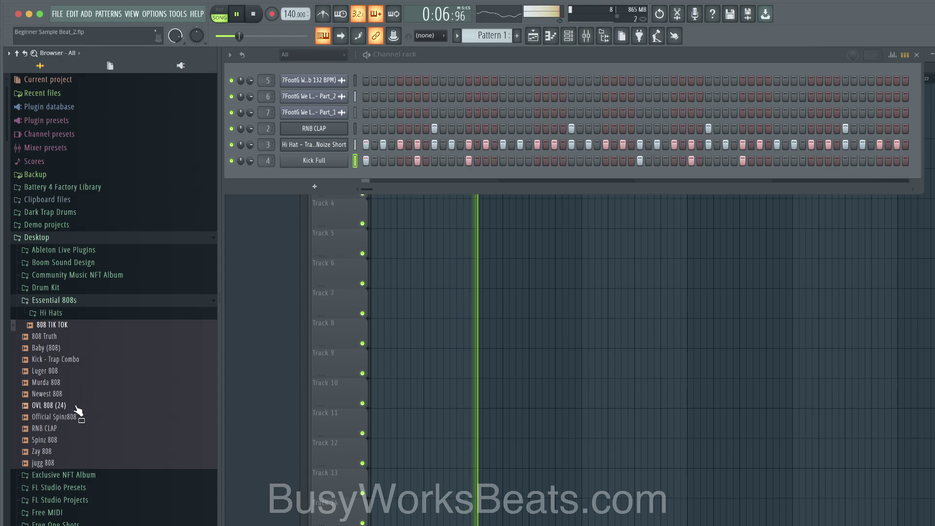
{"action": "left_click", "coordinate": [69, 441]}
{"action": "right_click", "coordinate": [68, 440]}
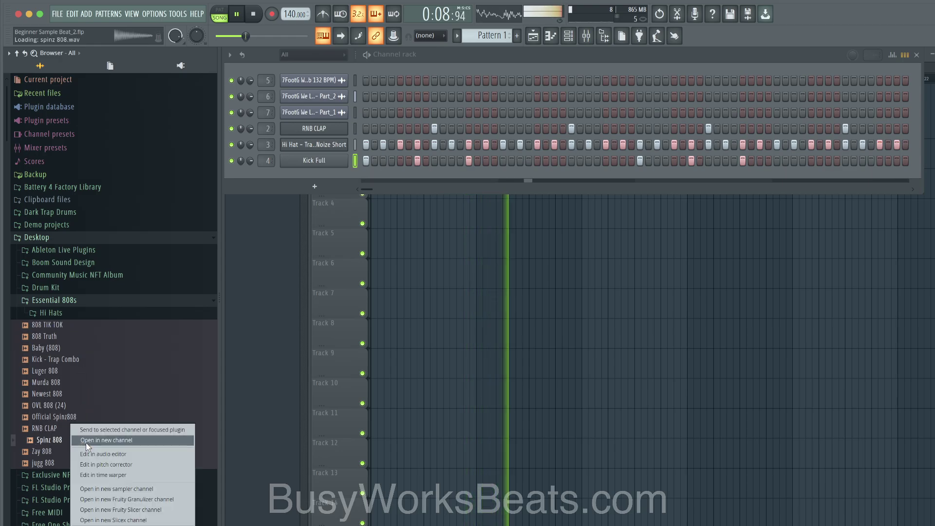
{"action": "left_click", "coordinate": [86, 442]}
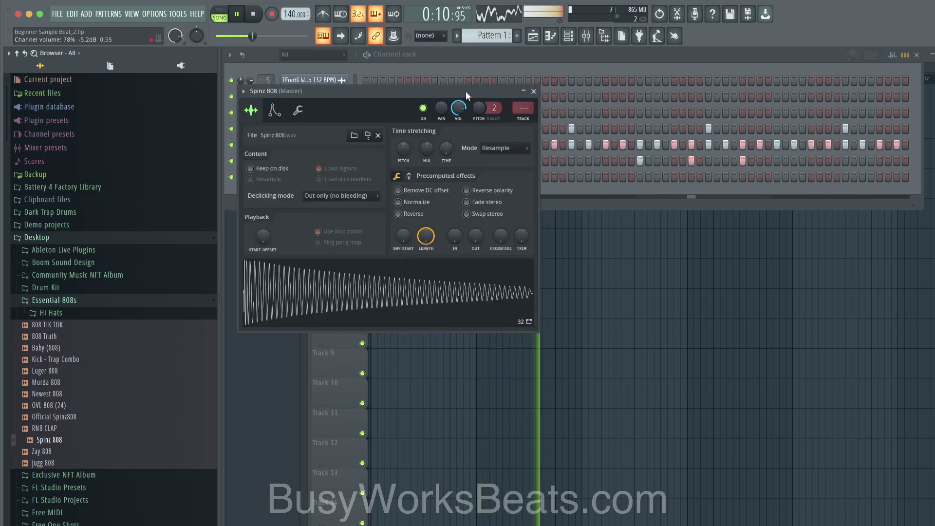
{"action": "key", "text": "super+l"}
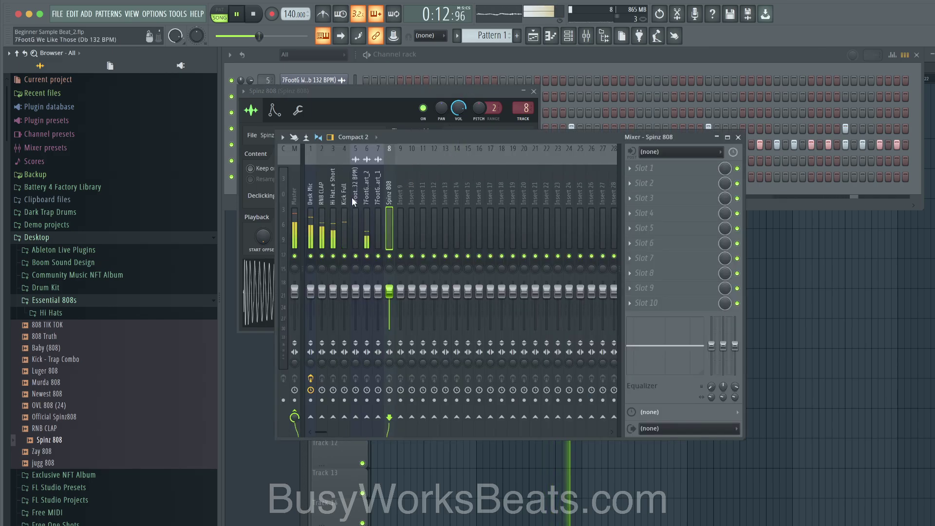
- Stop playback and select the Master track in the mixer
{"action": "left_click", "coordinate": [292, 200]}
{"action": "key", "text": "space"}
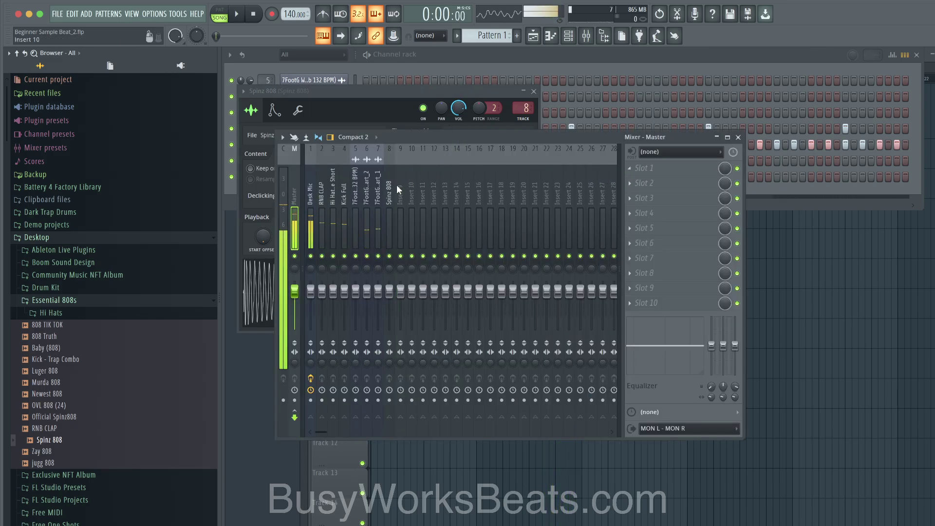
{"action": "double_click", "coordinate": [586, 38]}
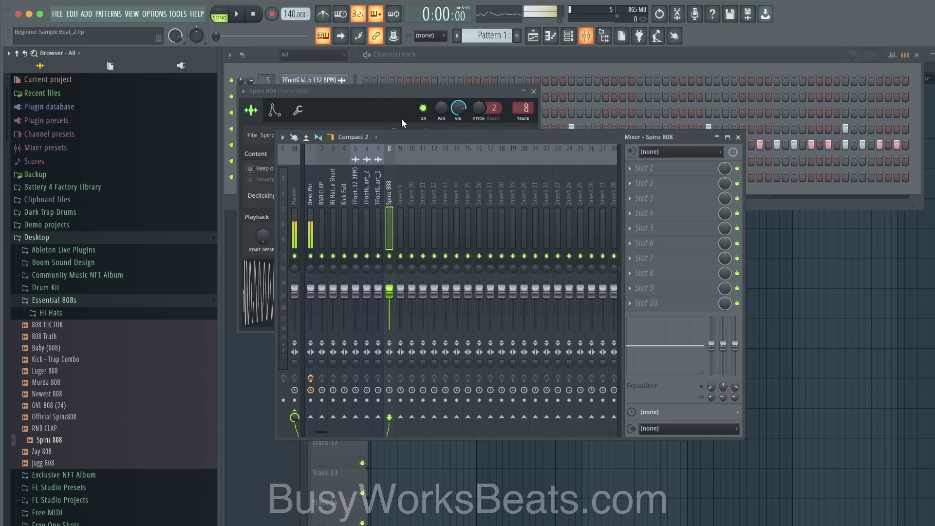
{"action": "left_click", "coordinate": [296, 189]}
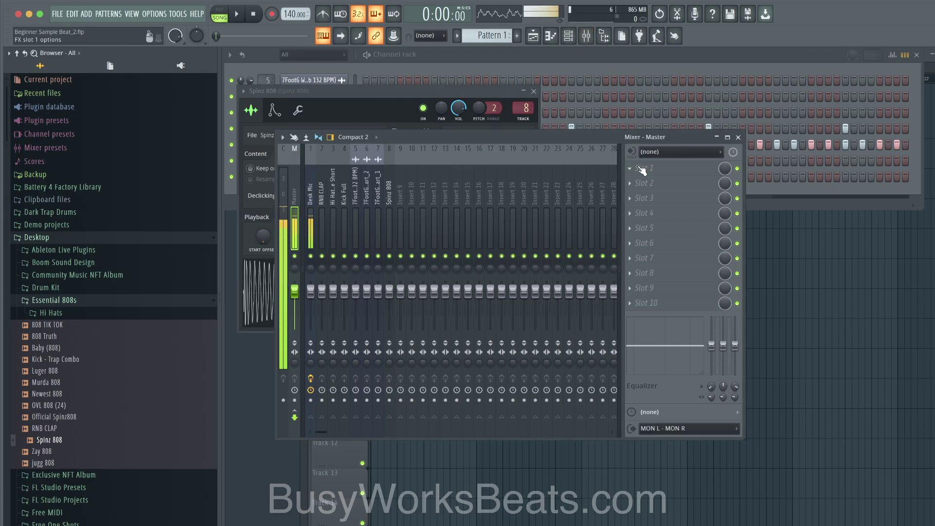
- Insert Fruity Soft Clipper in the Master track's first effect slot and close its plugin window
{"action": "left_click", "coordinate": [665, 172]}
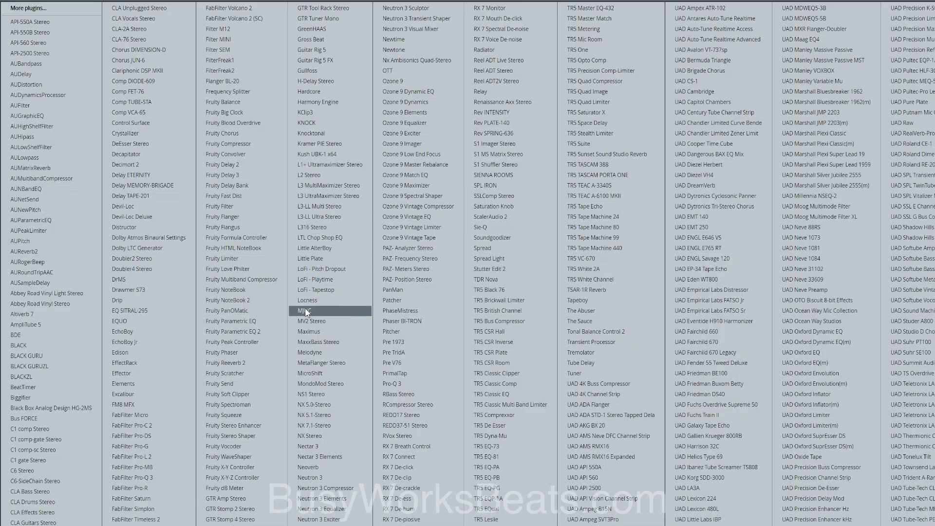
{"action": "left_click", "coordinate": [257, 393]}
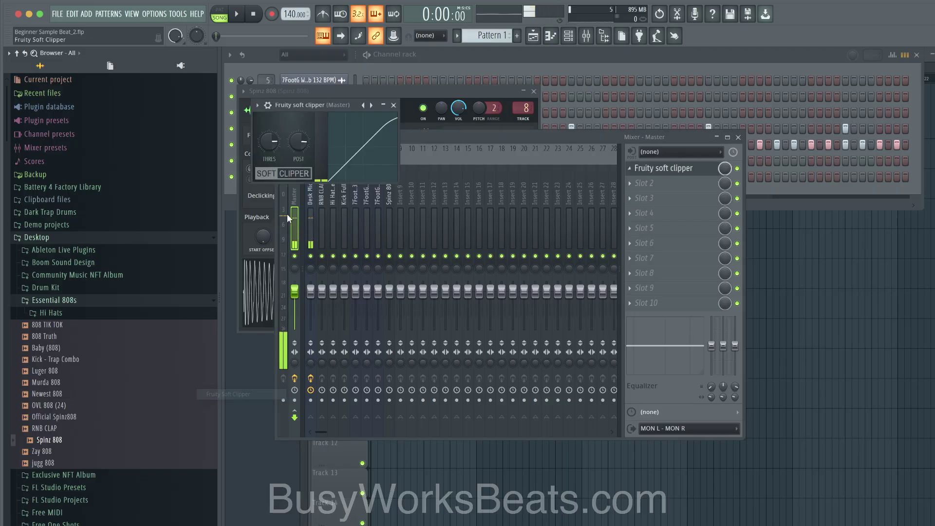
{"action": "left_click", "coordinate": [394, 105]}
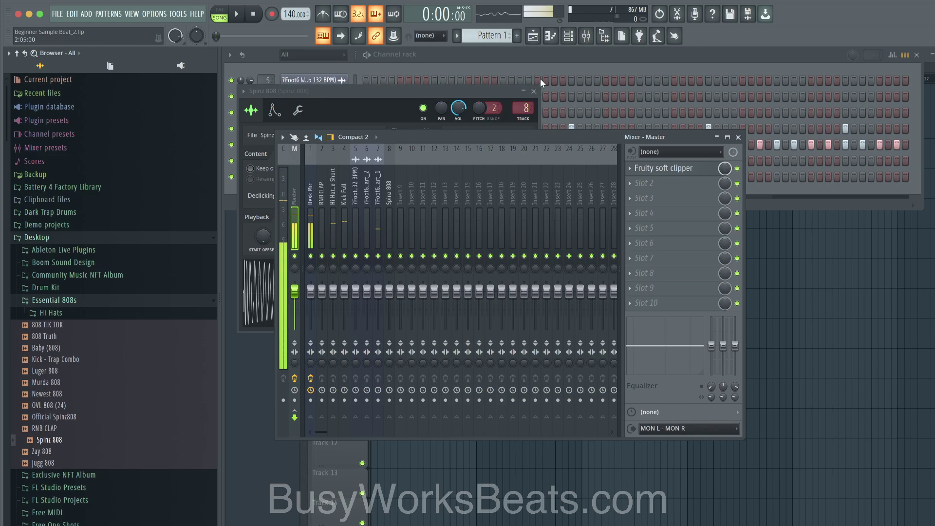
- Play the arrangement and close the Spinz 808 channel settings and the mixer
{"action": "key", "text": "space"}
{"action": "left_click", "coordinate": [534, 91]}
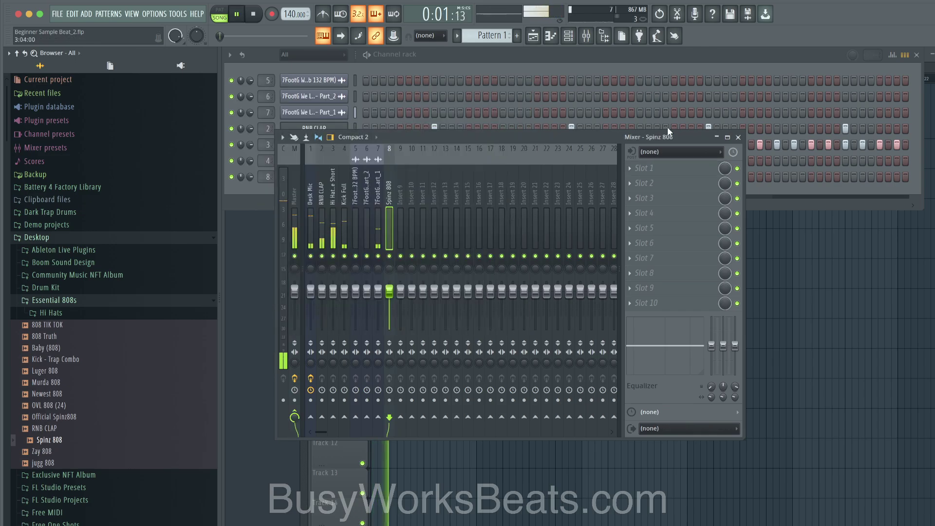
{"action": "left_click", "coordinate": [738, 137]}
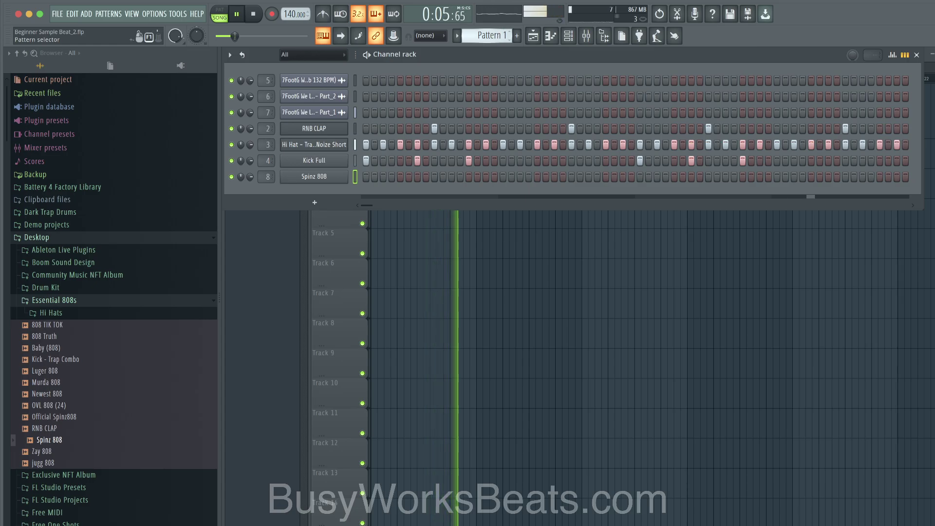
- Create Pattern 2, stop playback and place a Pattern 2 clip at bar 1 on Track 3 of the playlist
{"action": "left_click_drag", "start_coordinate": [489, 36], "coordinate": [490, 31]}
{"action": "left_click", "coordinate": [451, 237]}
{"action": "key", "text": "space"}
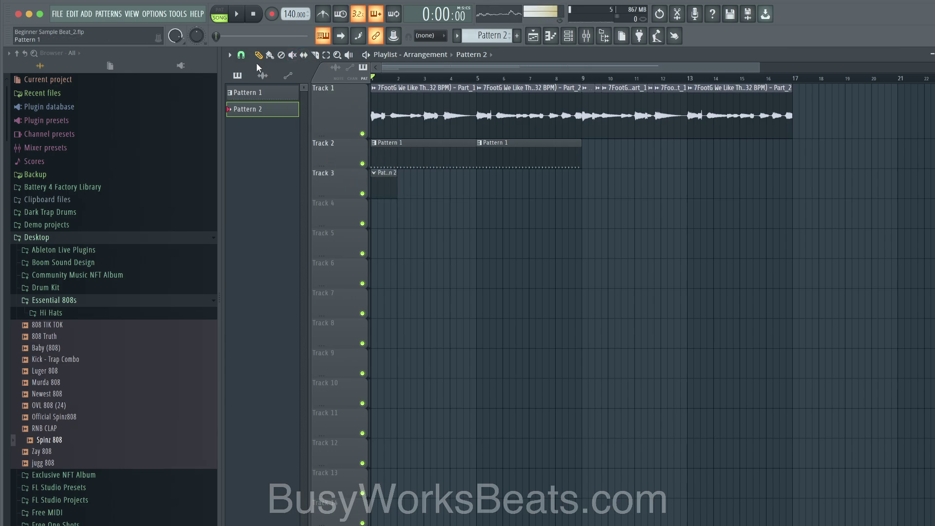
{"action": "left_click", "coordinate": [241, 55]}
{"action": "left_click", "coordinate": [261, 217]}
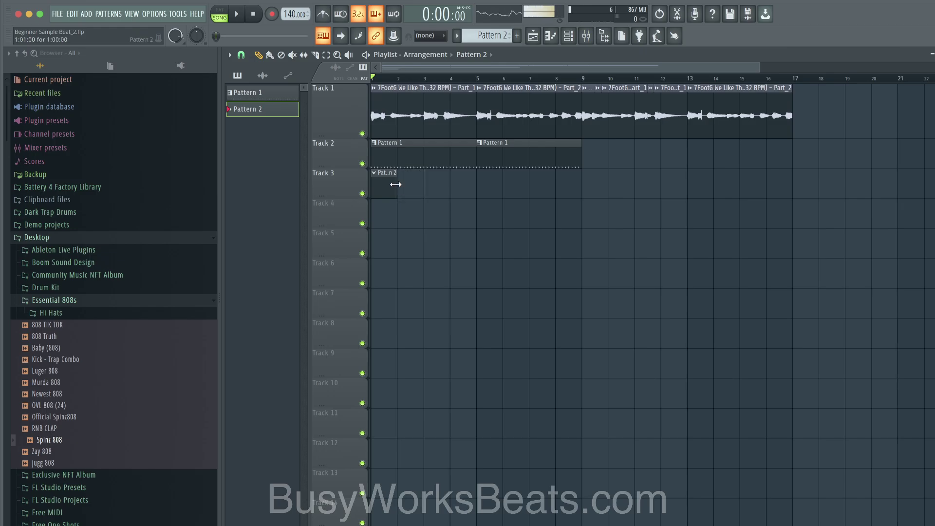
- Program the Spinz 808 channel in Pattern 2 with hits on steps 1, 13, 33, 39 and 45 while the arrangement plays
{"action": "left_click", "coordinate": [568, 39]}
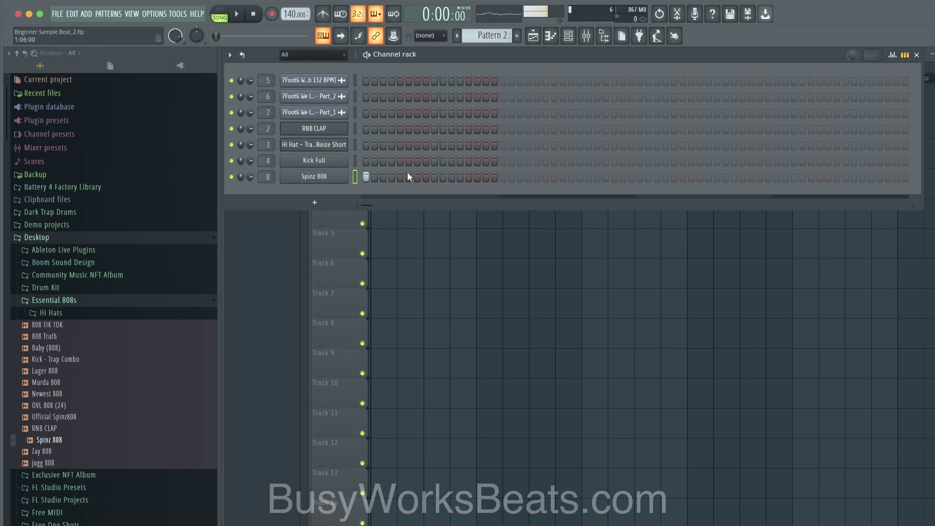
{"action": "key", "text": "space"}
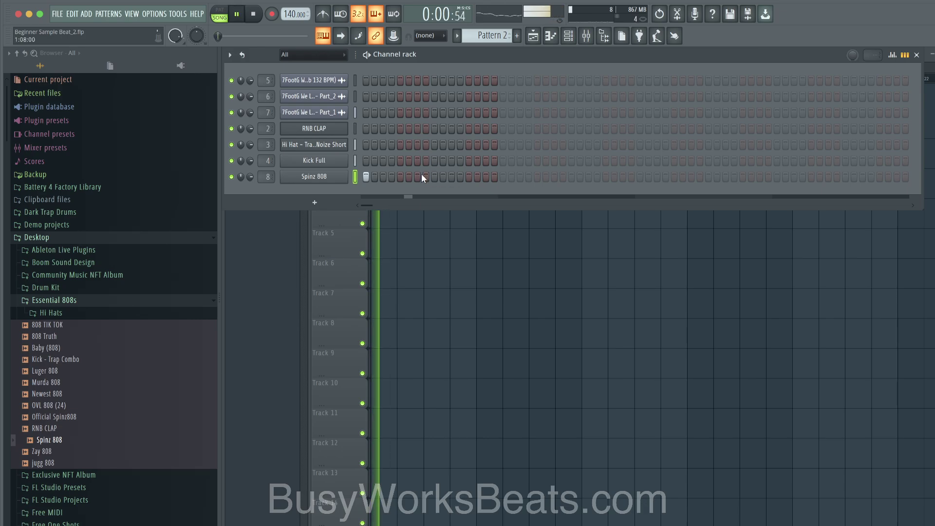
{"action": "left_click", "coordinate": [468, 176]}
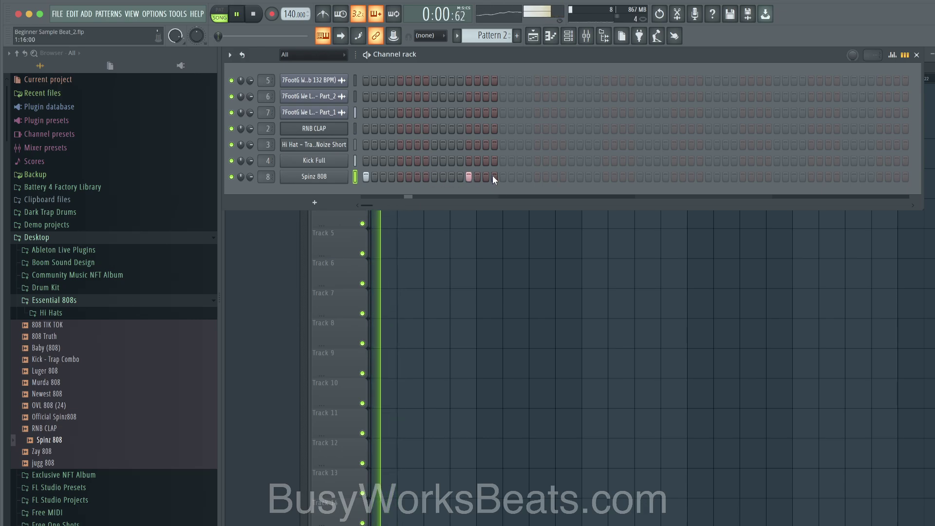
{"action": "left_click", "coordinate": [640, 177]}
{"action": "left_click", "coordinate": [691, 176]}
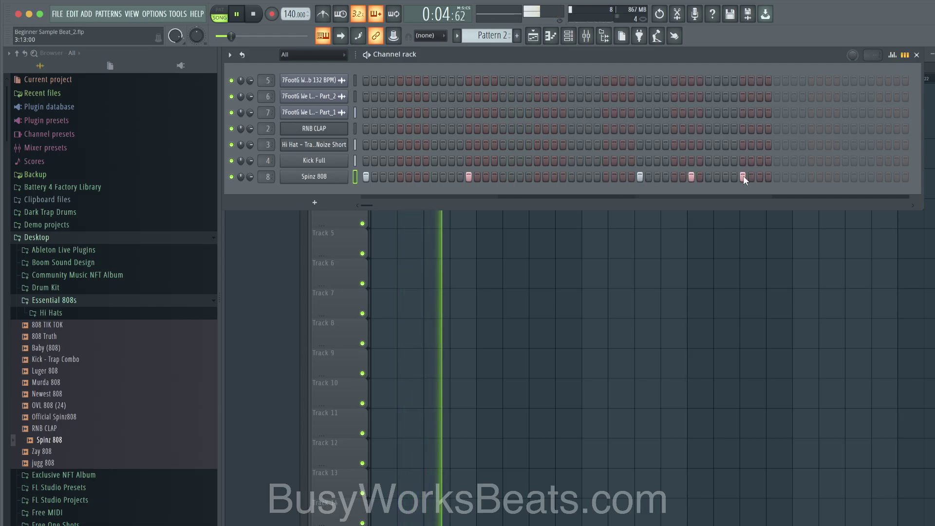
- Extend the Pattern 2 clip on Track 3 to bar 5, replay the arrangement and show the channel rack again
{"action": "key", "text": "F6"}
{"action": "key", "text": "space"}
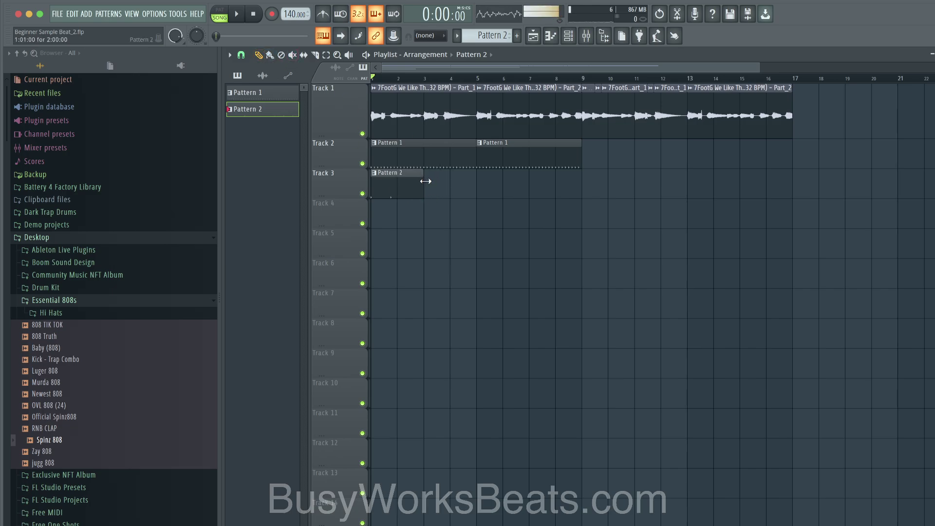
{"action": "key", "text": "space"}
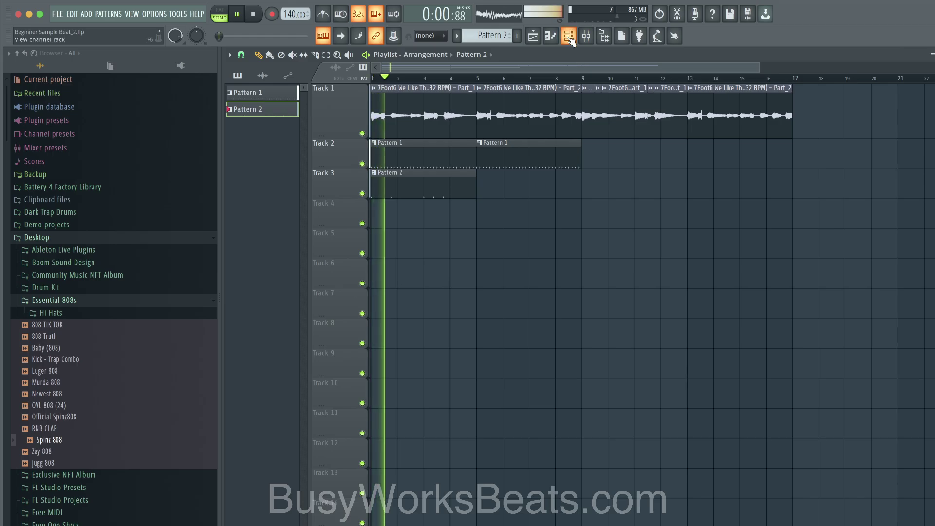
{"action": "key", "text": "F6"}
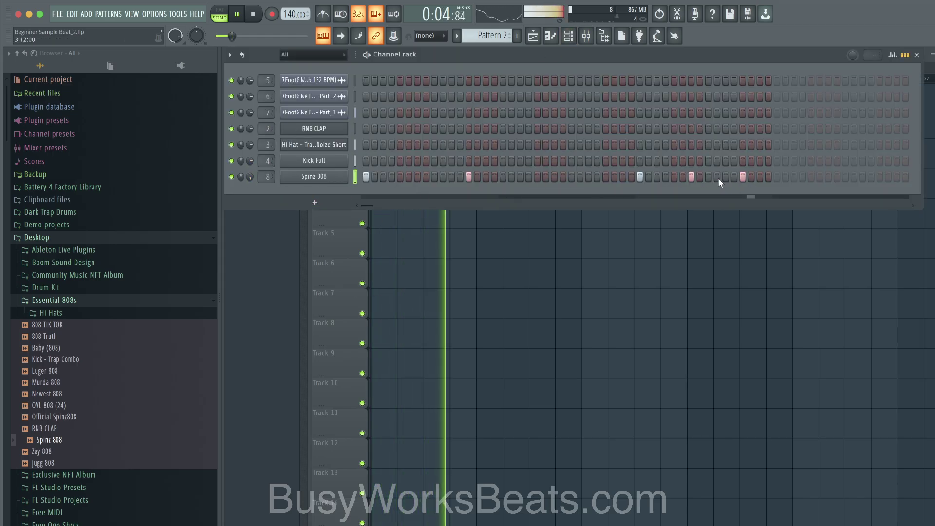
{"action": "key", "text": "space"}
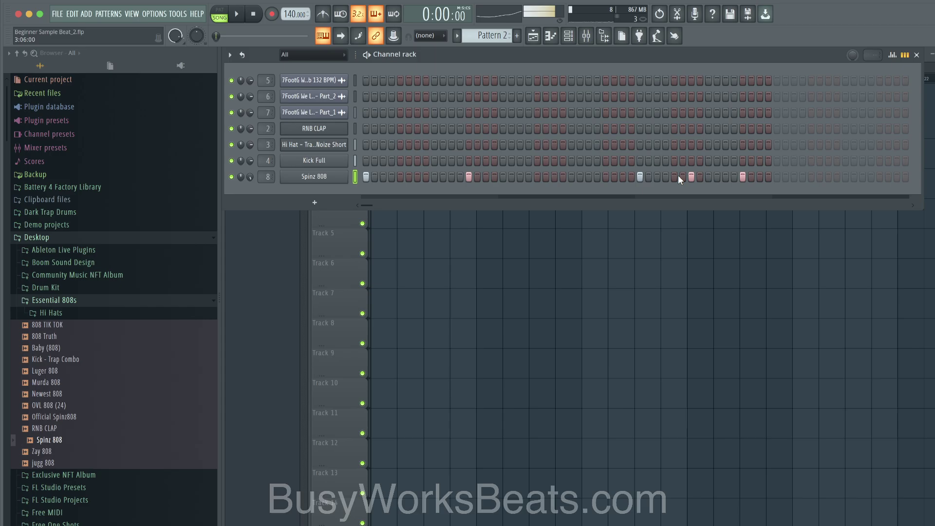
- Open the Spinz 808 channel in the piano roll, listen to the arrangement and transpose all its notes up one semitone to C#6
{"action": "right_click", "coordinate": [337, 178]}
{"action": "left_click", "coordinate": [366, 178]}
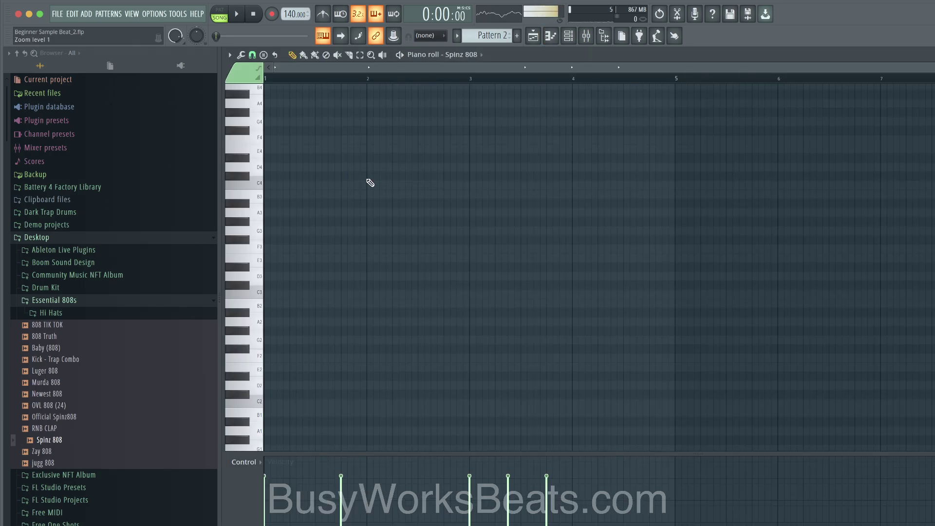
{"action": "scroll", "coordinate": [370, 206], "scroll_direction": "up", "scroll_amount": 10}
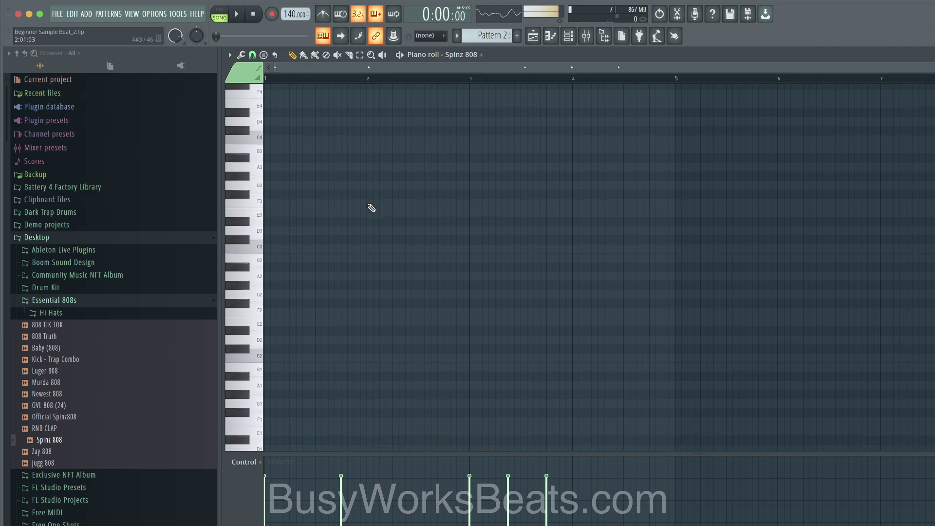
{"action": "scroll", "coordinate": [371, 208], "scroll_direction": "up", "scroll_amount": 3}
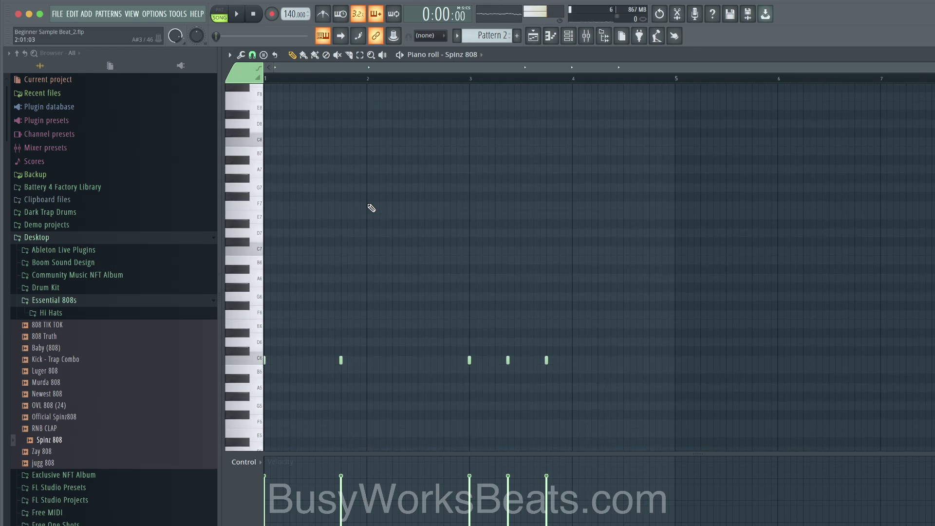
{"action": "key", "text": "space"}
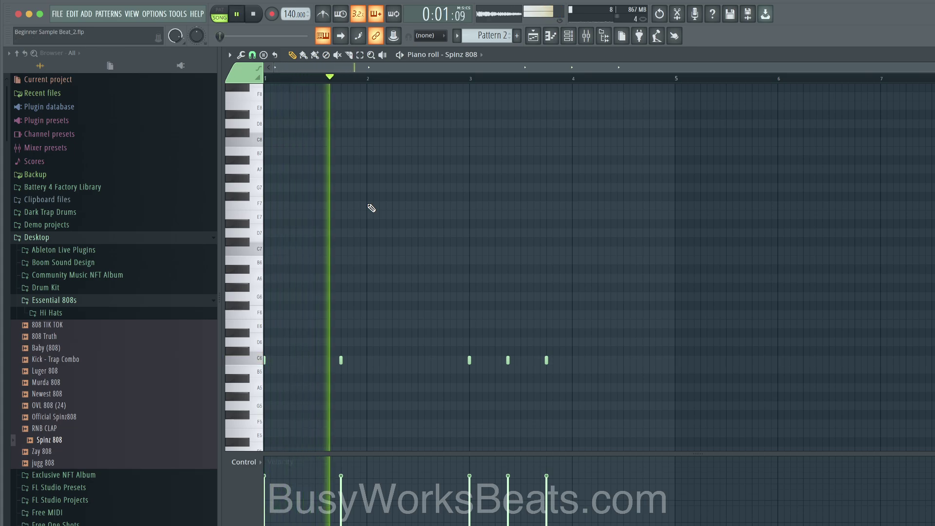
{"action": "key", "text": "space"}
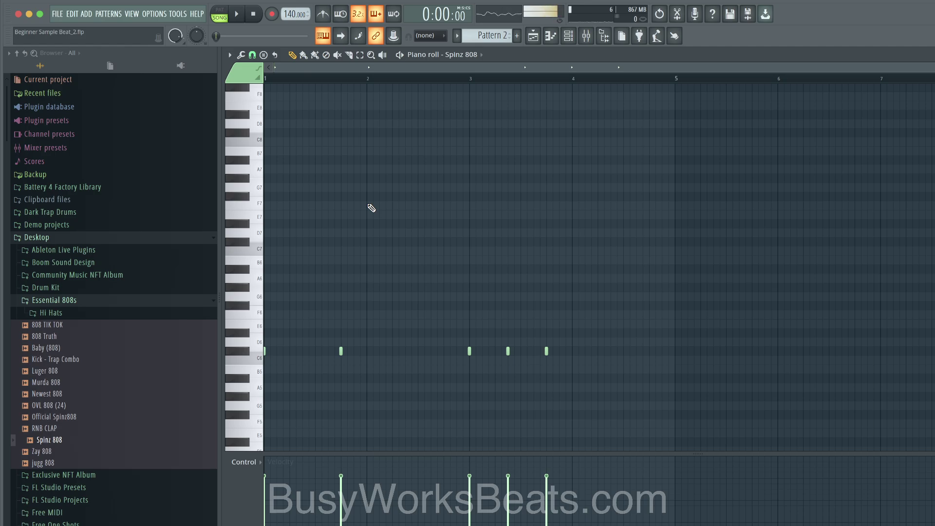
- Raise all the Spinz 808 notes one octave to C#7, replaying the arrangement to compare the pitch
{"action": "key", "text": "space"}
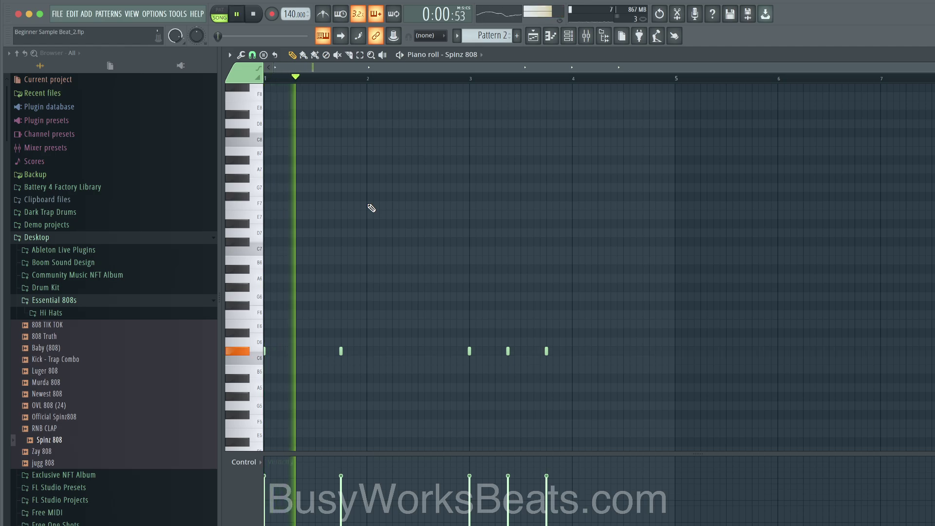
{"action": "key", "text": "space"}
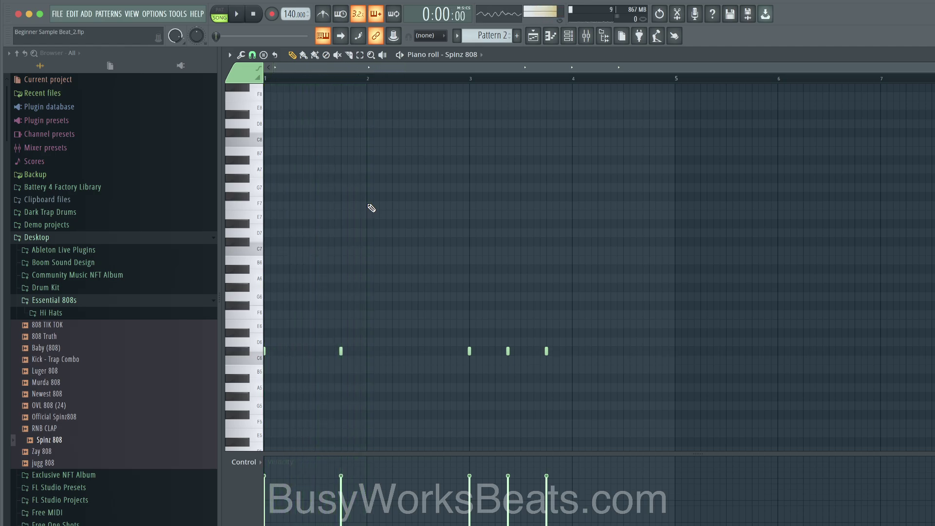
{"action": "key", "text": "space"}
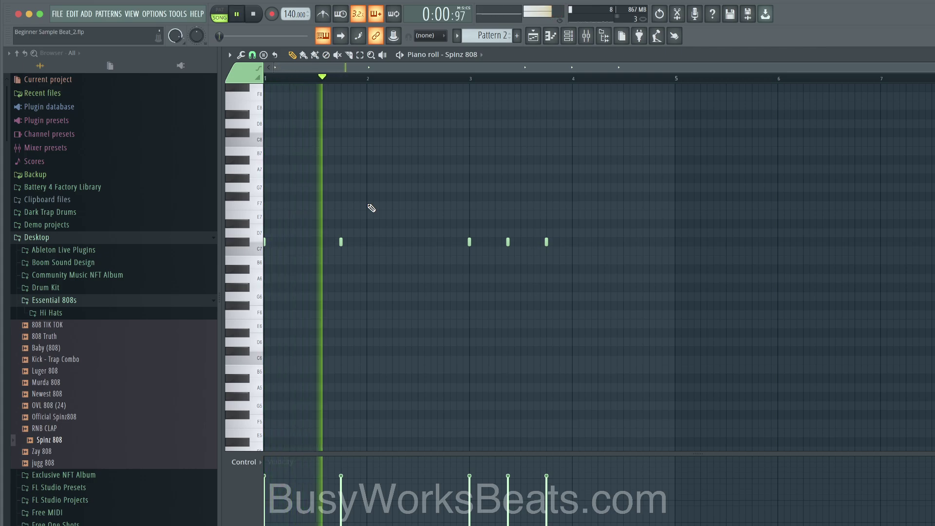
{"action": "key", "text": "space"}
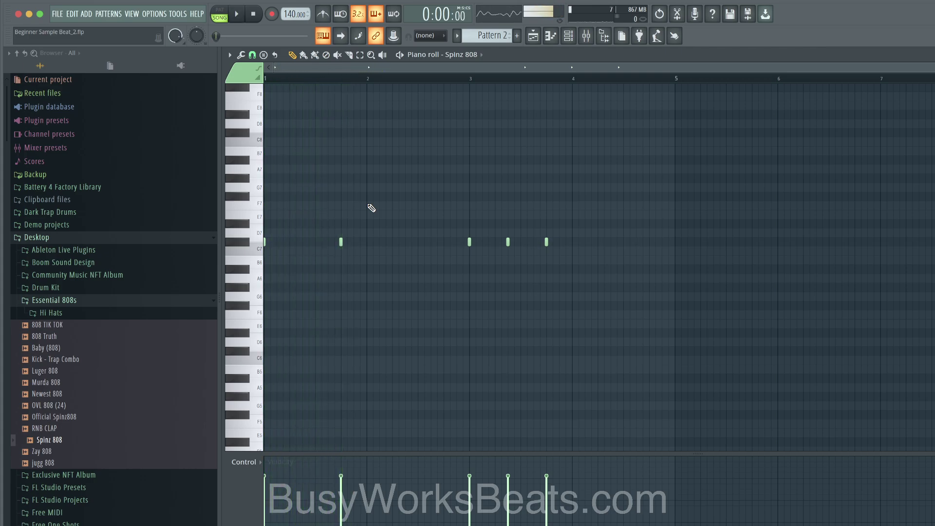
{"action": "key", "text": "space"}
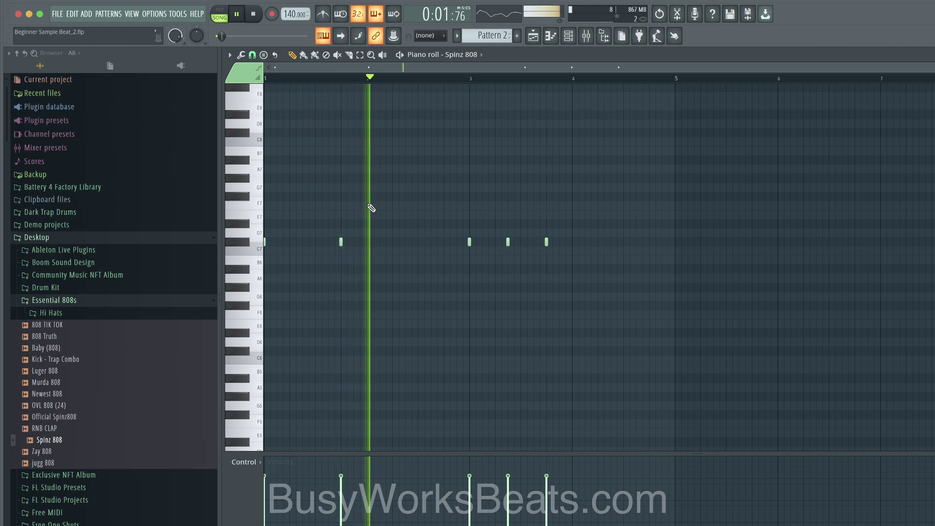
{"action": "key", "text": "space"}
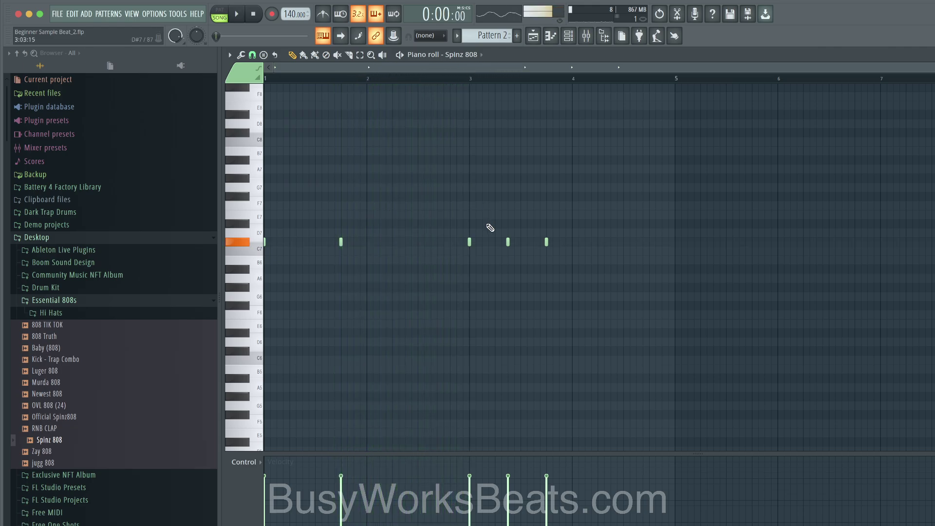
- Raise the first two Spinz 808 notes in bar 3 by three semitones to E7 with the arrangement playing
{"action": "left_click_drag", "start_coordinate": [462, 230], "coordinate": [534, 263]}
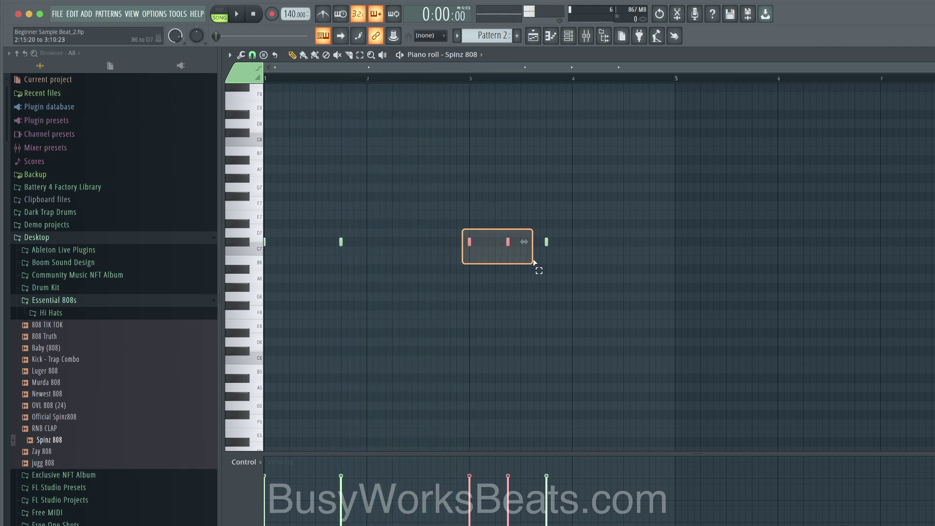
{"action": "key", "text": "space"}
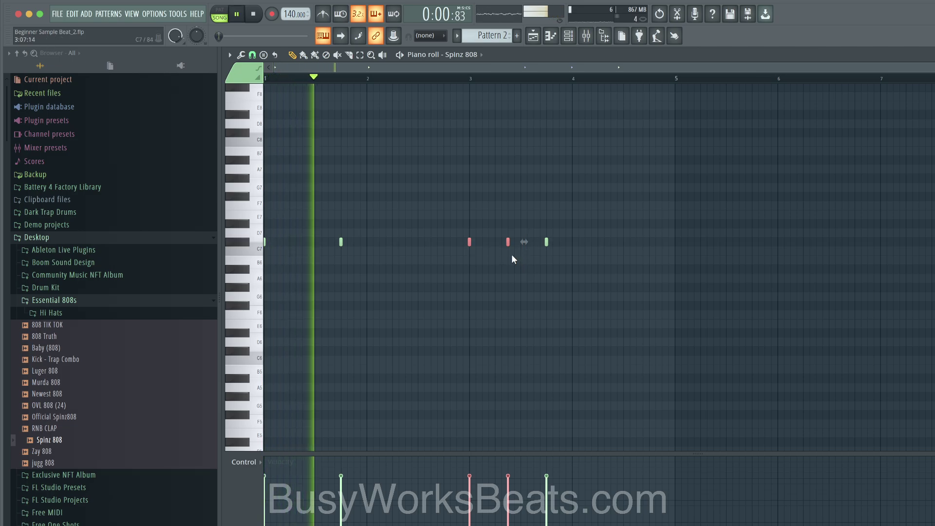
{"action": "key", "text": "Up"}
{"action": "key", "text": "Up"}
{"action": "key", "text": "Up"}
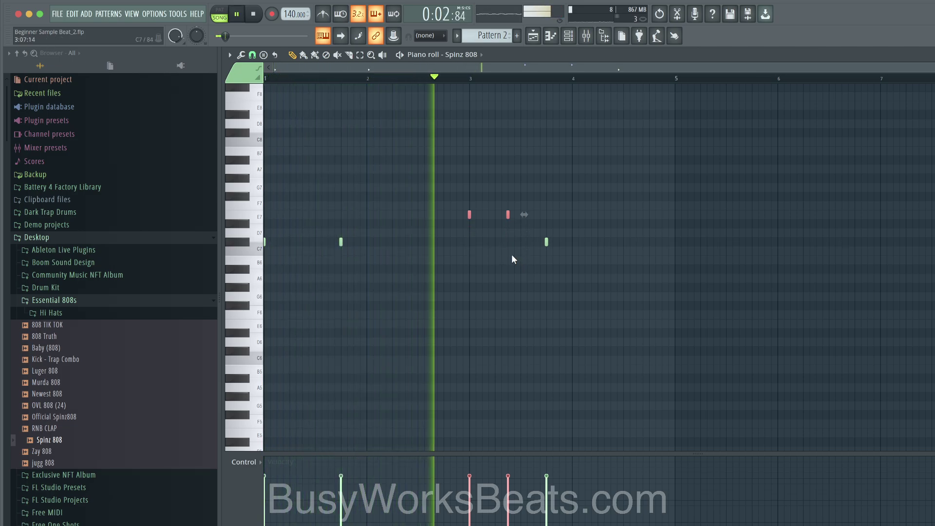
- Move the last Spinz 808 note in bar 3 up to D#7 and replay the arrangement
{"action": "left_click", "coordinate": [545, 242]}
{"action": "key", "text": "space"}
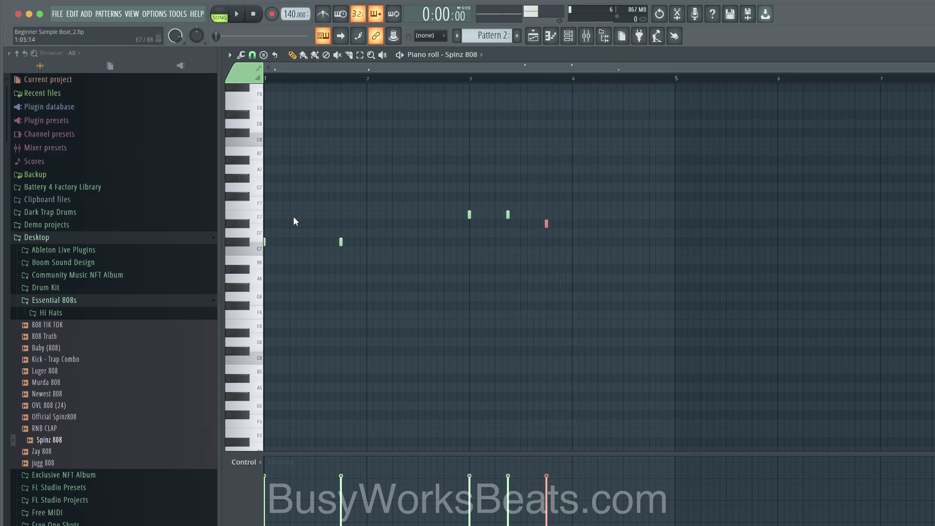
{"action": "key", "text": "space"}
{"action": "right_click", "coordinate": [420, 237]}
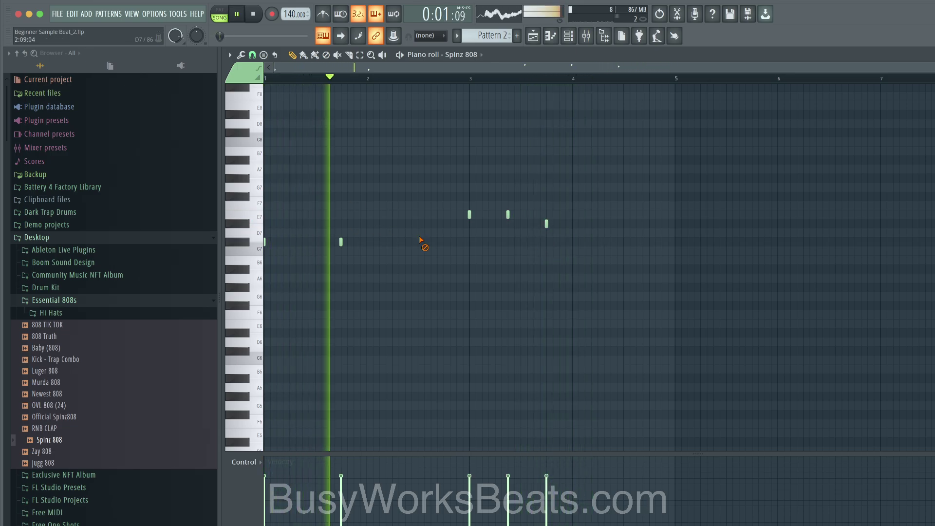
{"action": "key", "text": "space"}
- Select the three Spinz 808 notes in bar 3 and try them one semitone lower
{"action": "left_click_drag", "start_coordinate": [420, 237], "coordinate": [633, 205]}
{"action": "left_click_drag", "start_coordinate": [576, 255], "coordinate": [448, 197]}
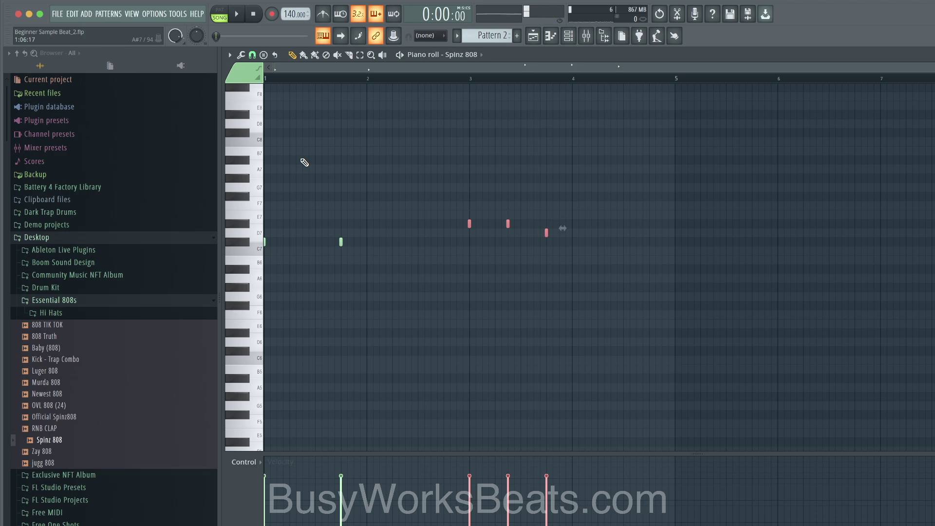
- Open the piano roll's snap options, clear the note selection and replay the arrangement
{"action": "left_click", "coordinate": [252, 55]}
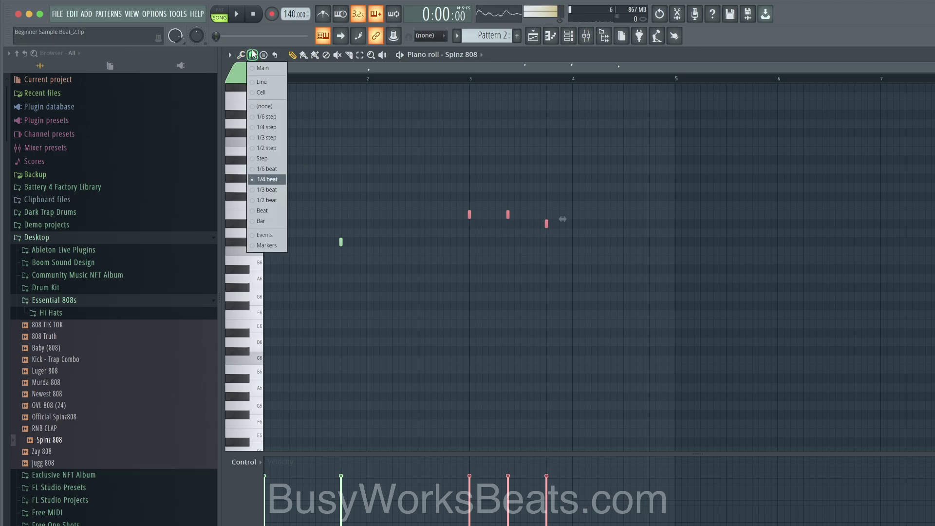
{"action": "left_click", "coordinate": [281, 210]}
{"action": "left_click", "coordinate": [349, 200]}
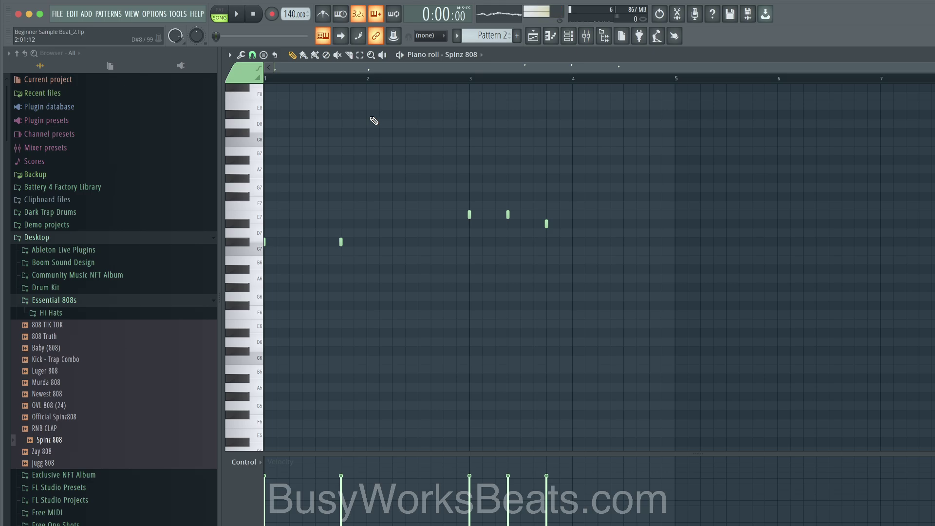
{"action": "key", "text": "space"}
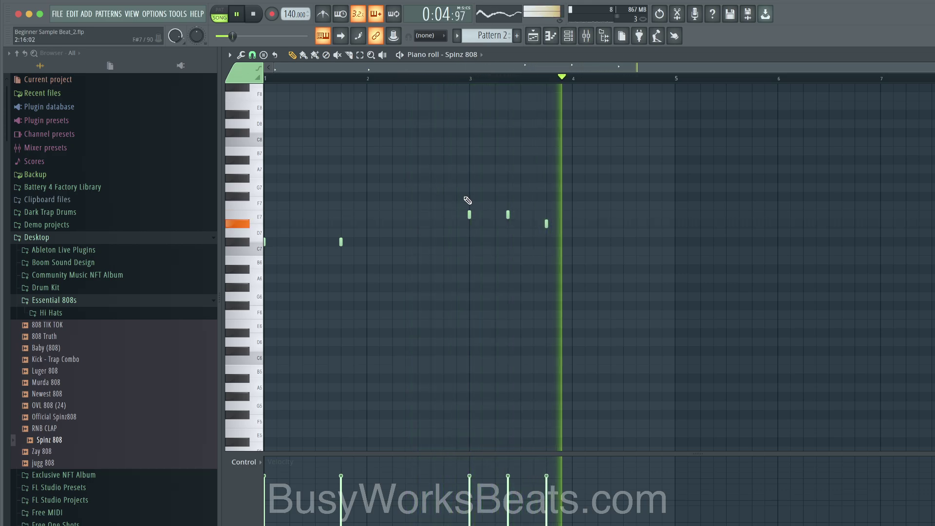
- Lower all the Spinz 808 notes in the pattern by two octaves and replay the arrangement
{"action": "key", "text": "space"}
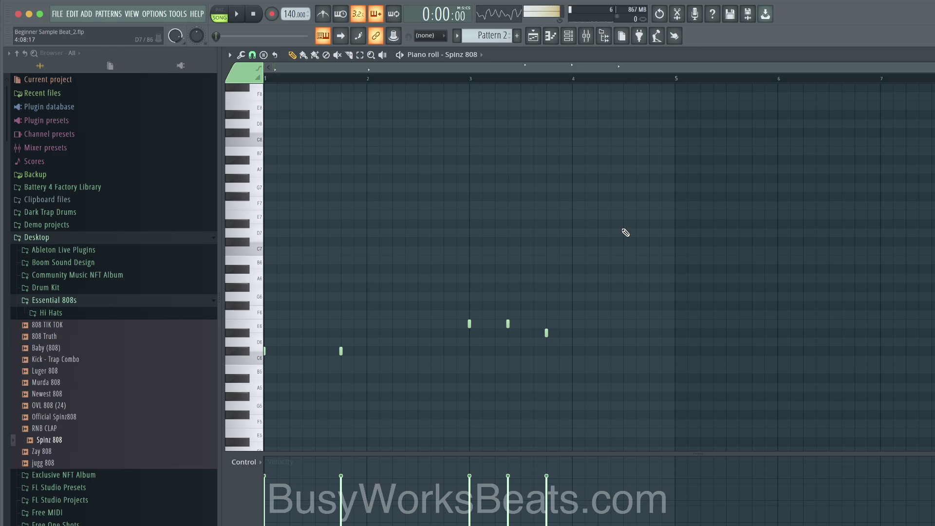
{"action": "scroll", "coordinate": [625, 232], "scroll_direction": "down", "scroll_amount": 3}
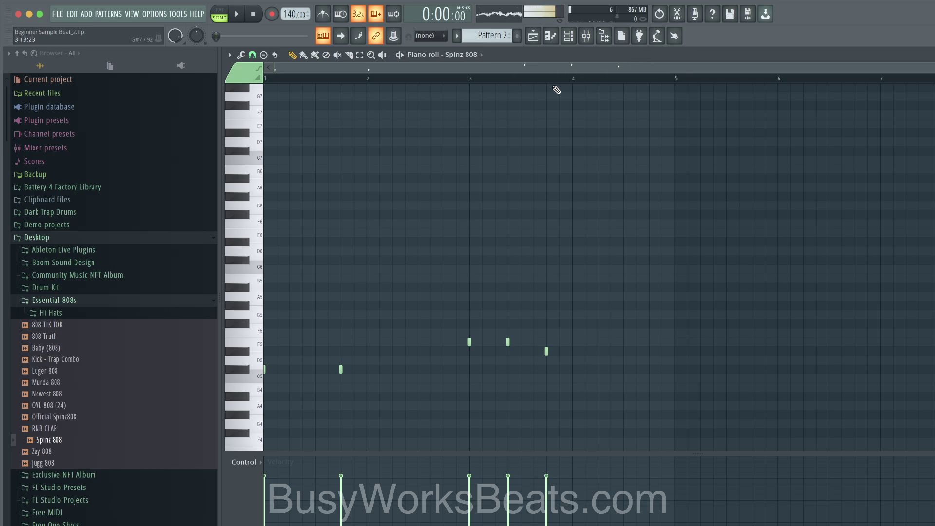
{"action": "key", "text": "space"}
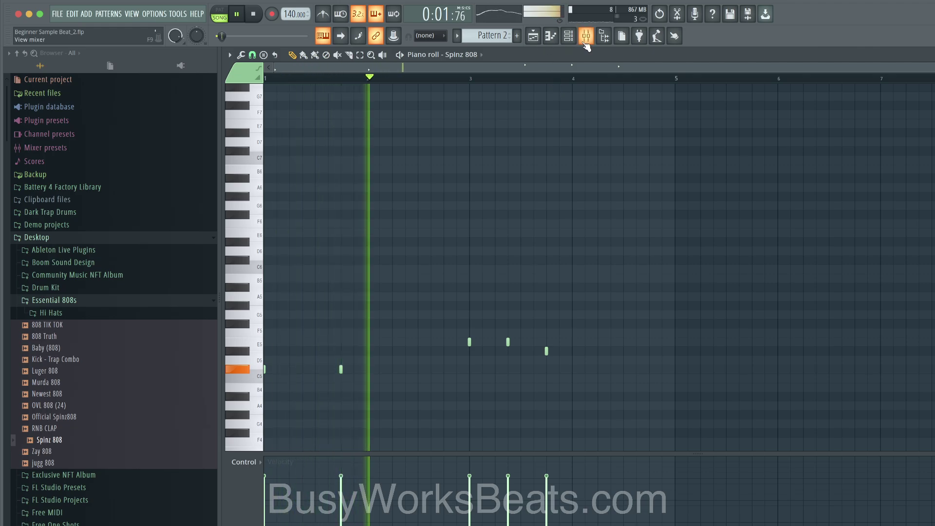
{"action": "left_click", "coordinate": [586, 44]}
{"action": "key", "text": "F9"}
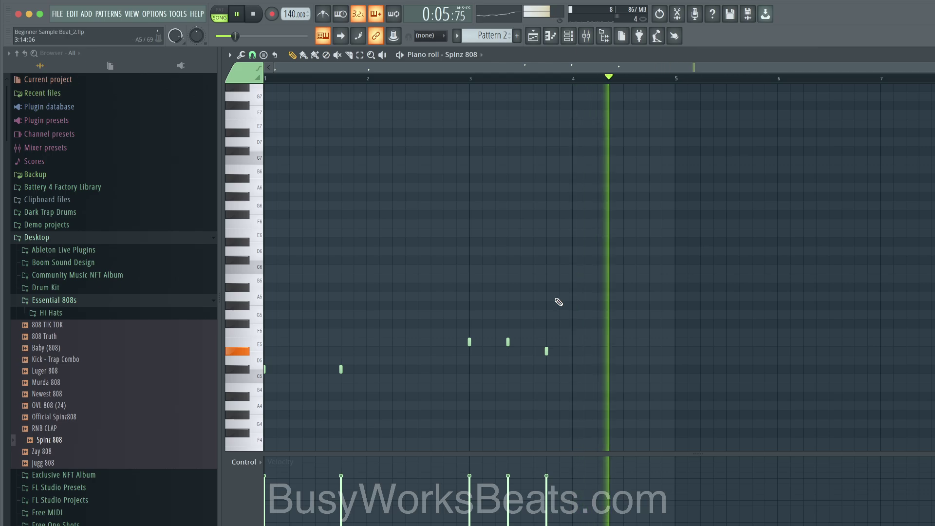
- Place two more Pattern 2 clips on playlist Track 3, at bars 9 and 13
{"action": "left_click", "coordinate": [534, 37]}
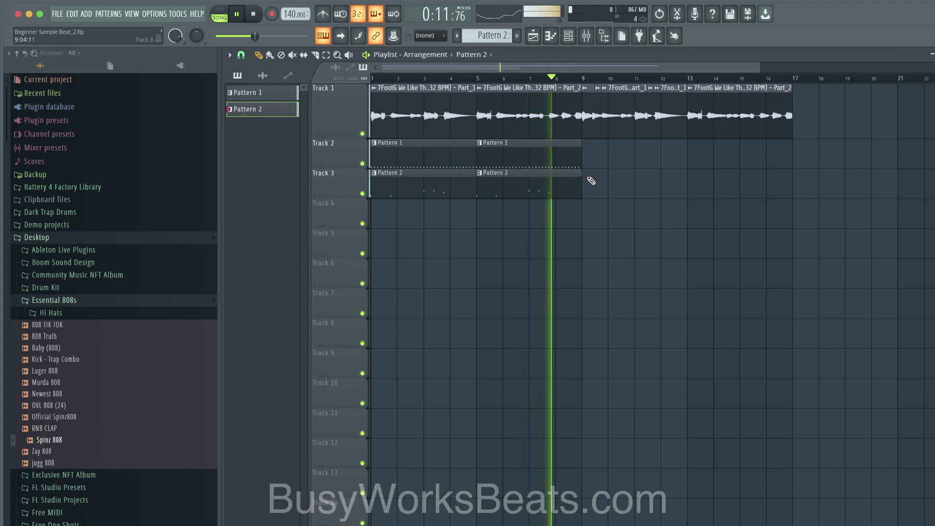
{"action": "left_click", "coordinate": [590, 178]}
{"action": "left_click", "coordinate": [689, 178]}
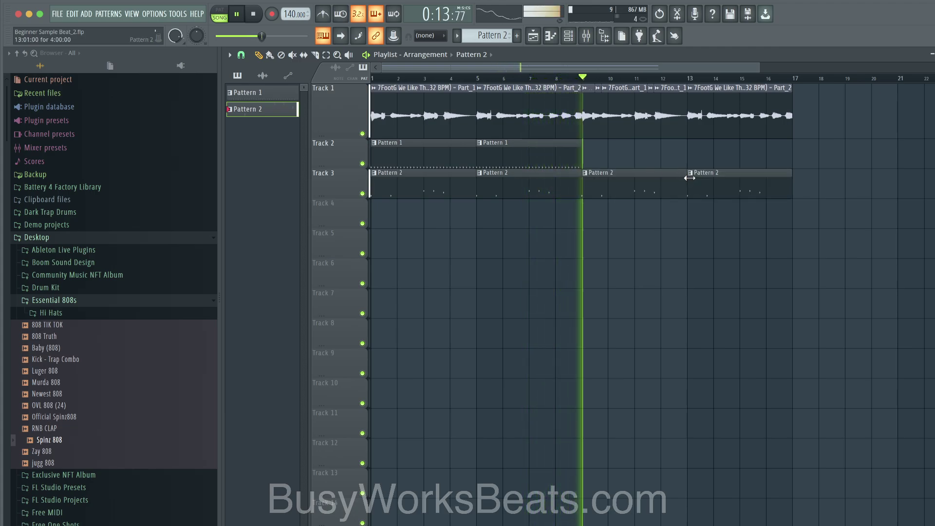
- Duplicate both Pattern 1 clips on Track 2 to fill bars 9 through 16, and briefly play the arrangement
{"action": "left_click_drag", "start_coordinate": [556, 158], "coordinate": [491, 157]}
{"action": "key", "text": "space"}
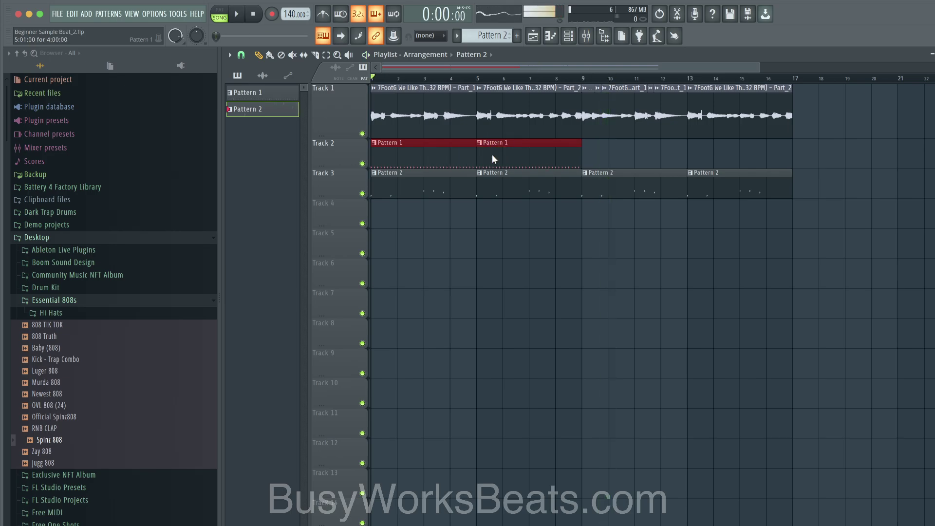
{"action": "key", "text": "ctrl+b"}
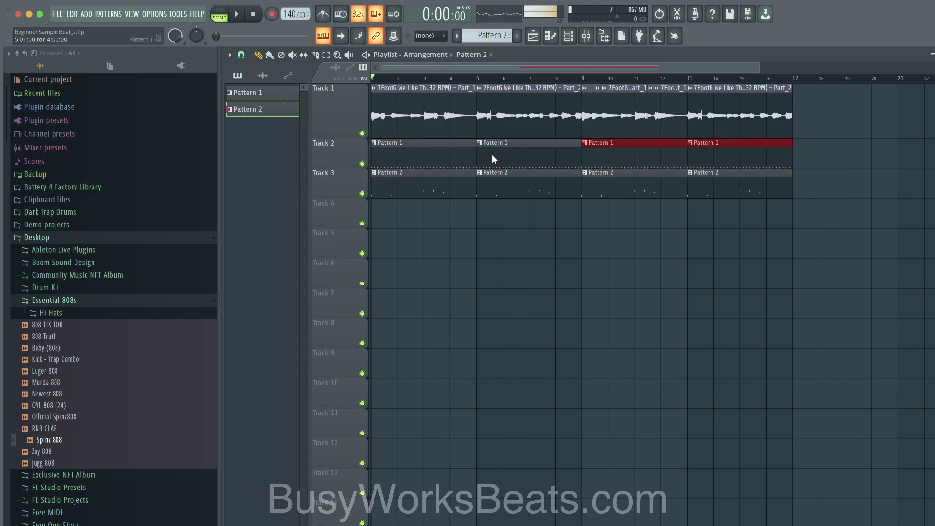
{"action": "key", "text": "space"}
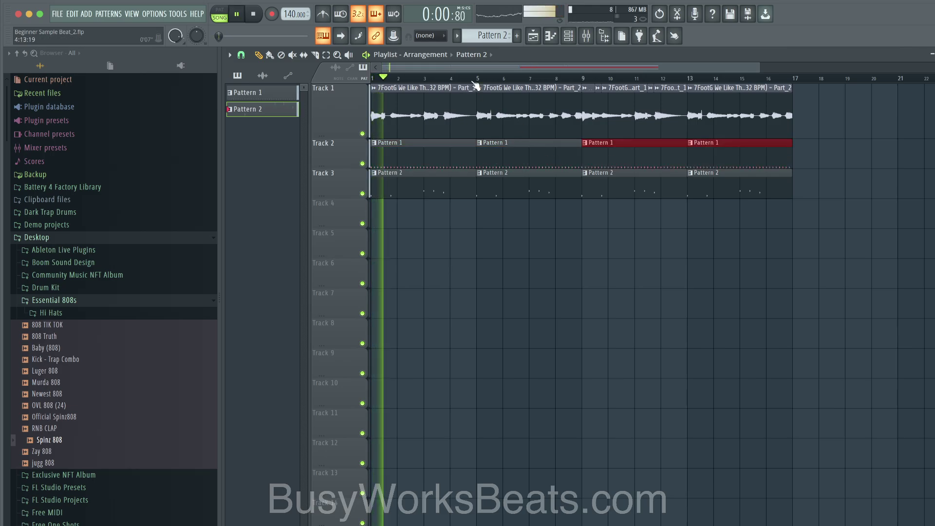
{"action": "key", "text": "space"}
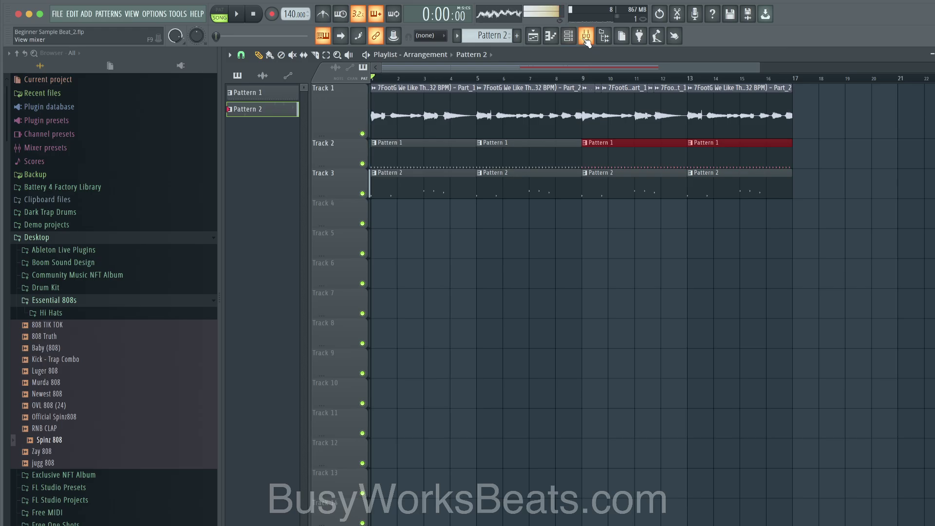
- Lower the faders of mixer tracks 2 to 8, RNB CLAP through Spinz 808, together and start playback
{"action": "left_click", "coordinate": [586, 38]}
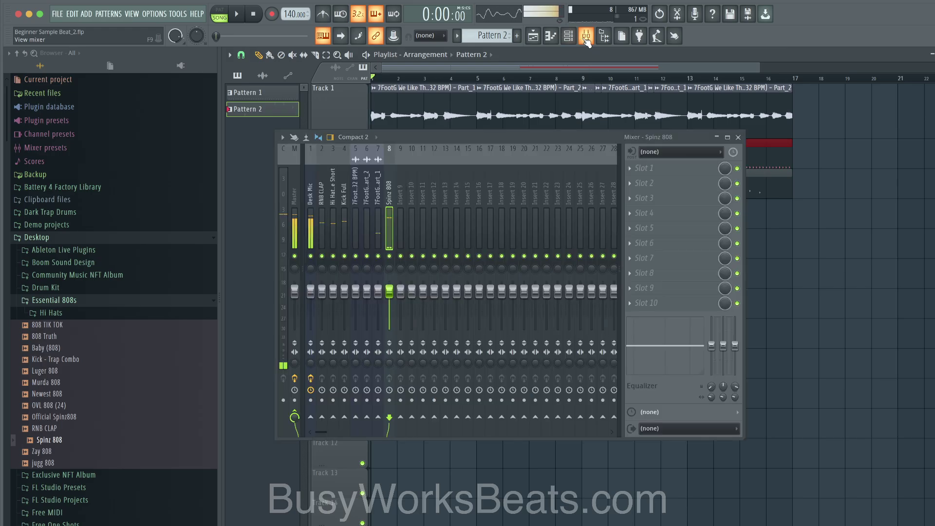
{"action": "left_click", "coordinate": [370, 198]}
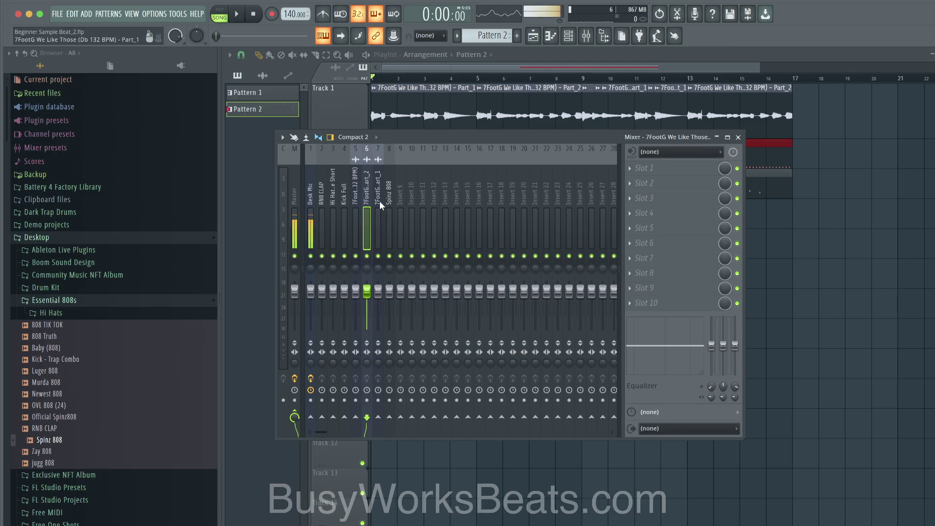
{"action": "left_click_drag", "start_coordinate": [388, 199], "coordinate": [324, 197]}
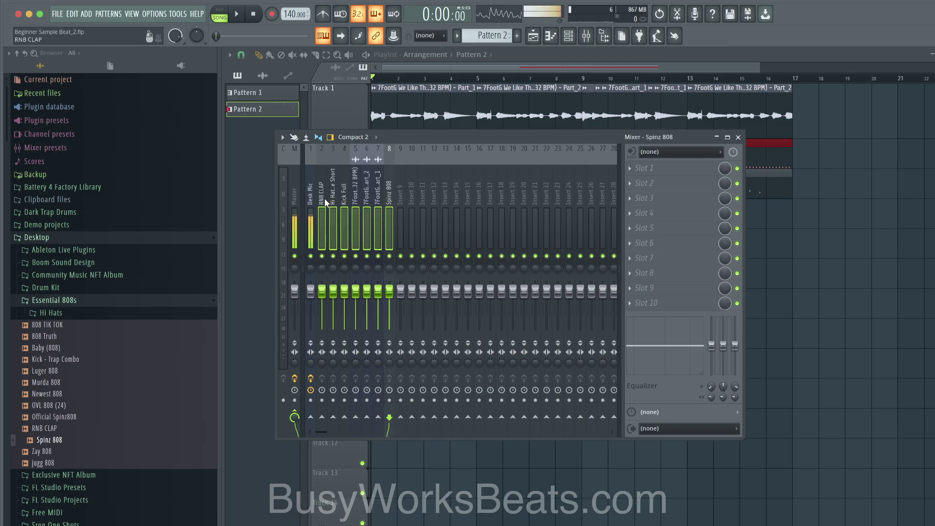
{"action": "left_click_drag", "start_coordinate": [366, 297], "coordinate": [367, 305]}
{"action": "key", "text": "space"}
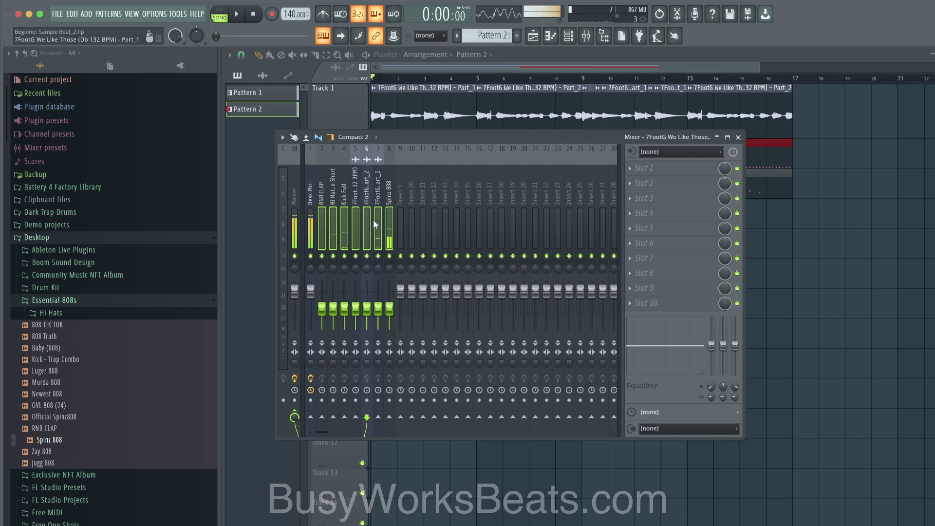
- Raise the clap, hi-hat, kick and sample tracks 5 and 6 individually in the mixer while the arrangement plays
{"action": "left_click", "coordinate": [372, 220]}
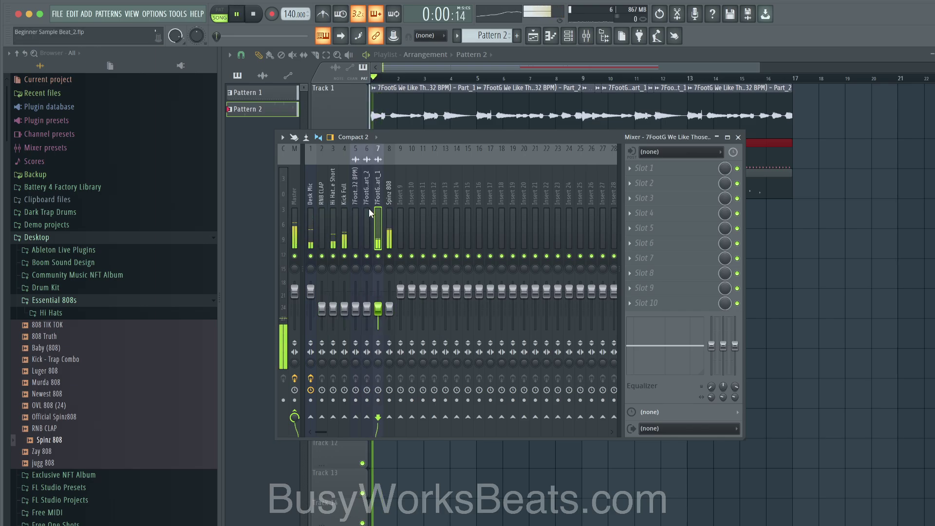
{"action": "left_click", "coordinate": [392, 205]}
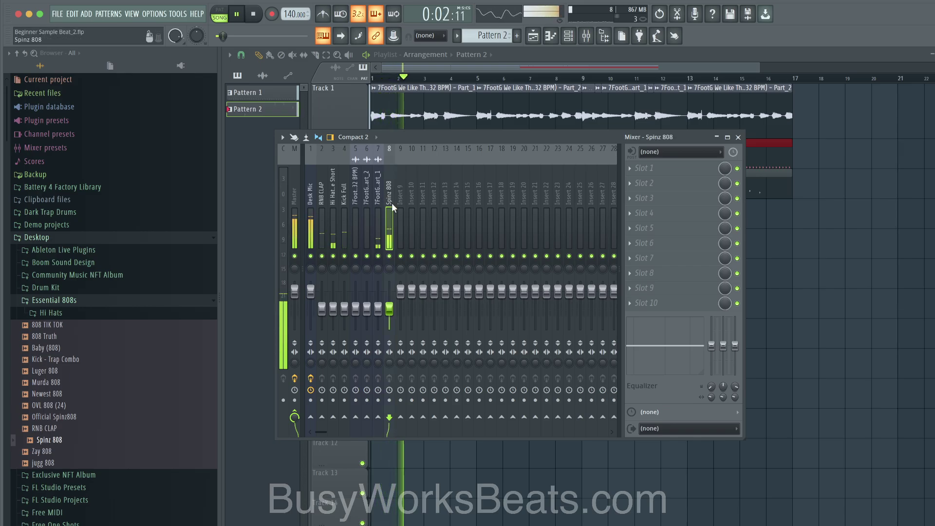
{"action": "left_click_drag", "start_coordinate": [333, 308], "coordinate": [367, 295]}
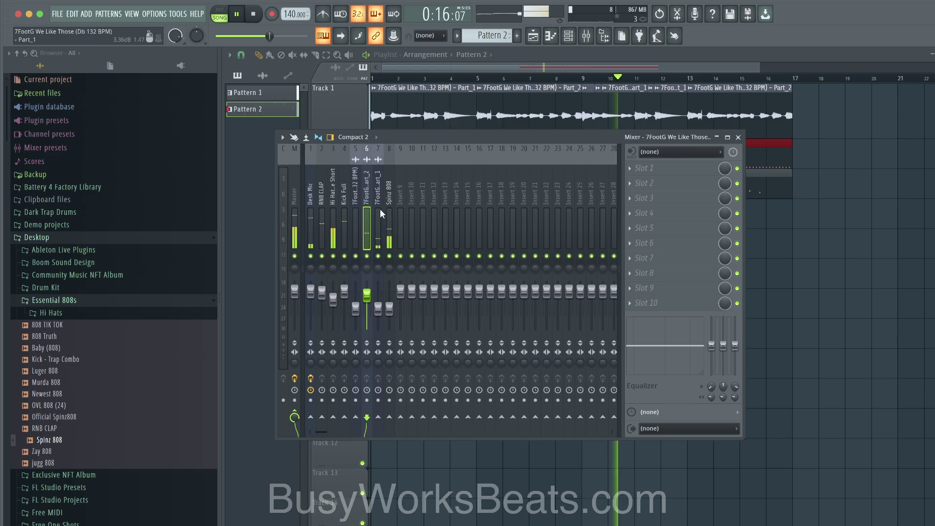
{"action": "left_click_drag", "start_coordinate": [355, 308], "coordinate": [355, 297]}
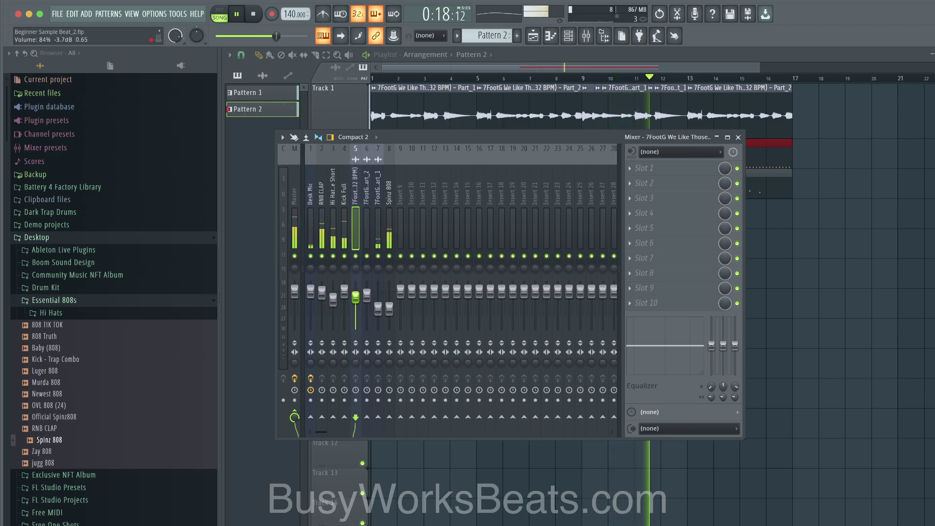
{"action": "key", "text": "space"}
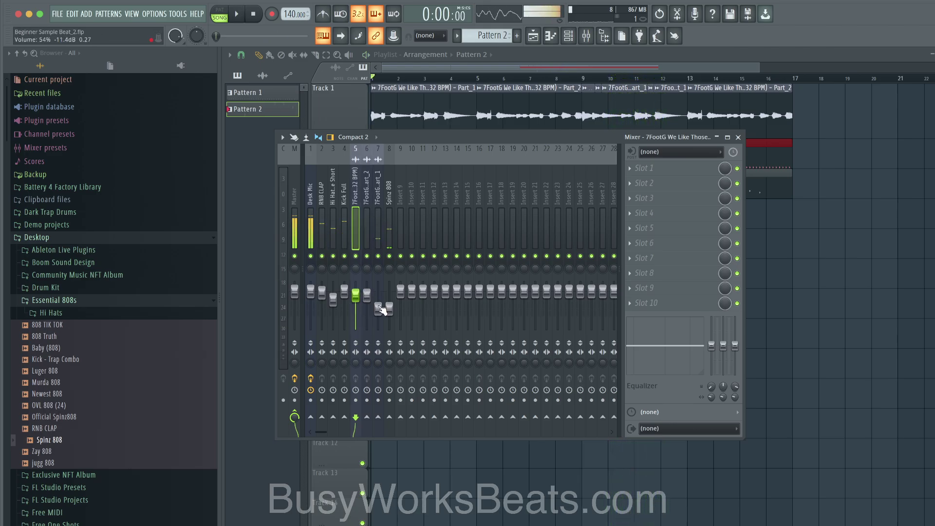
- Copy the 89% volume of sample mixer track 5 to sample tracks 6 and 7, and resume playback
{"action": "right_click", "coordinate": [382, 309]}
{"action": "left_click", "coordinate": [365, 300]}
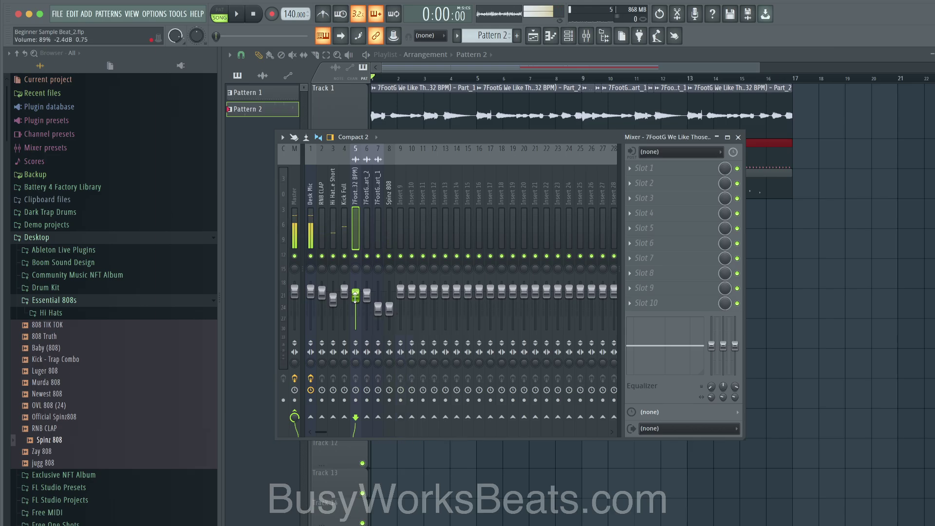
{"action": "right_click", "coordinate": [351, 294]}
{"action": "left_click", "coordinate": [376, 423]}
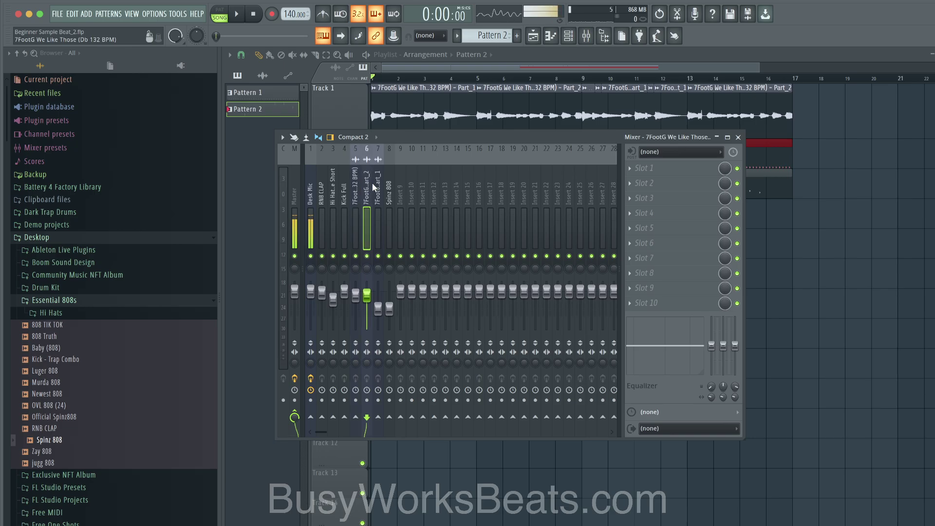
{"action": "right_click", "coordinate": [369, 296]}
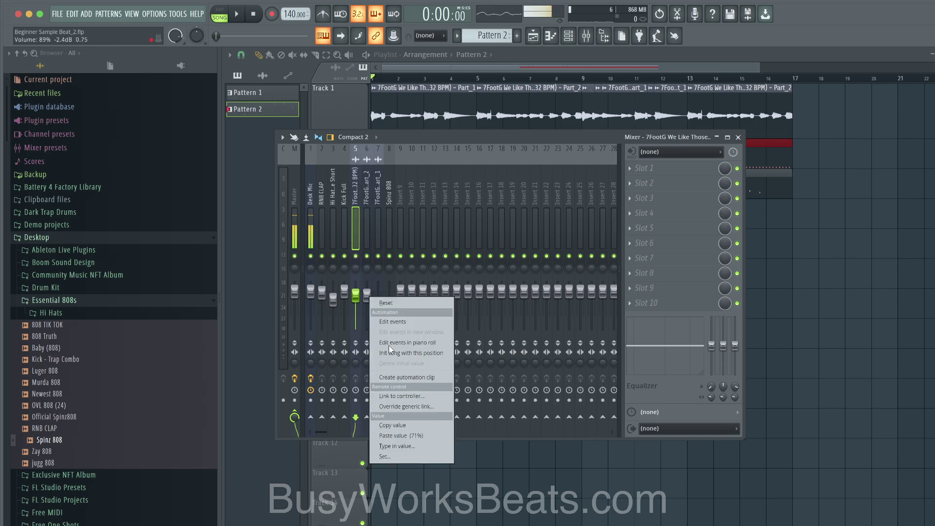
{"action": "left_click", "coordinate": [408, 428]}
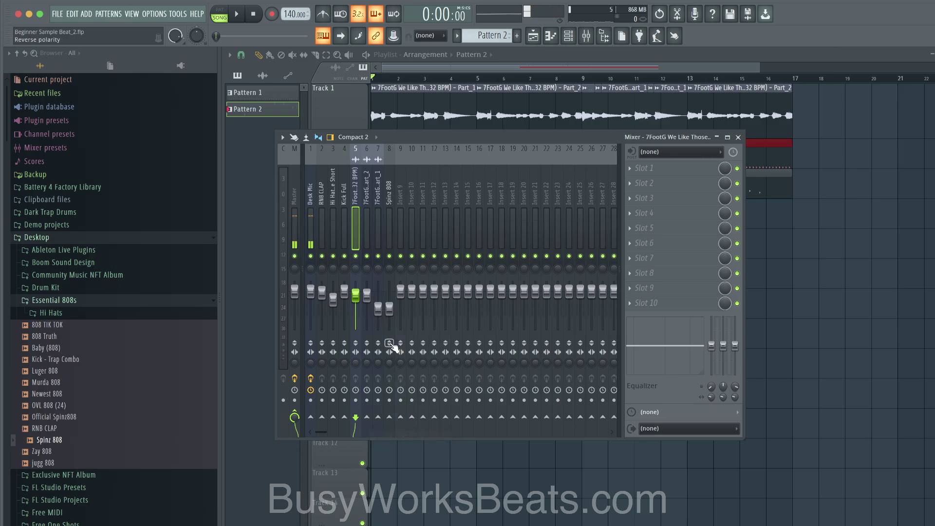
{"action": "right_click", "coordinate": [380, 307]}
{"action": "left_click", "coordinate": [418, 446]}
{"action": "key", "text": "space"}
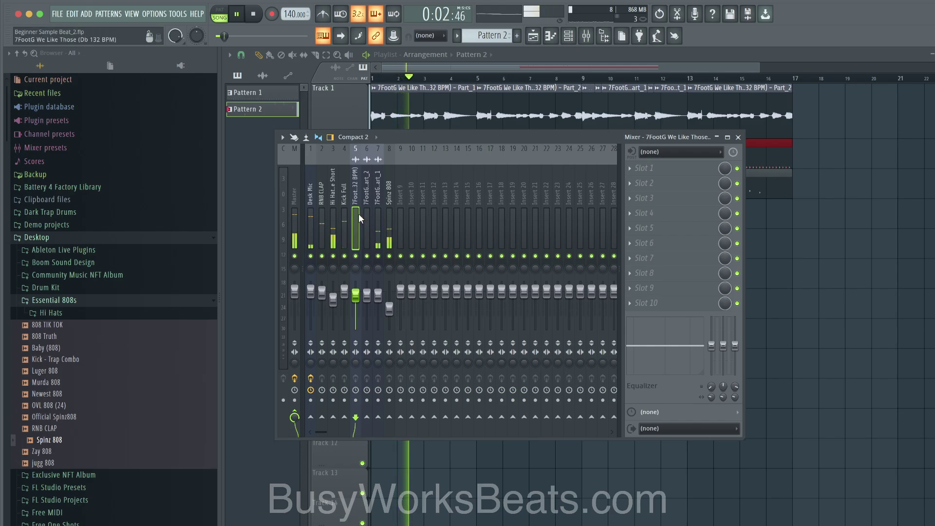
- Raise the three sample mixer tracks together slightly and set the Spinz 808 track's volume to 77%
{"action": "left_click_drag", "start_coordinate": [357, 202], "coordinate": [378, 201]}
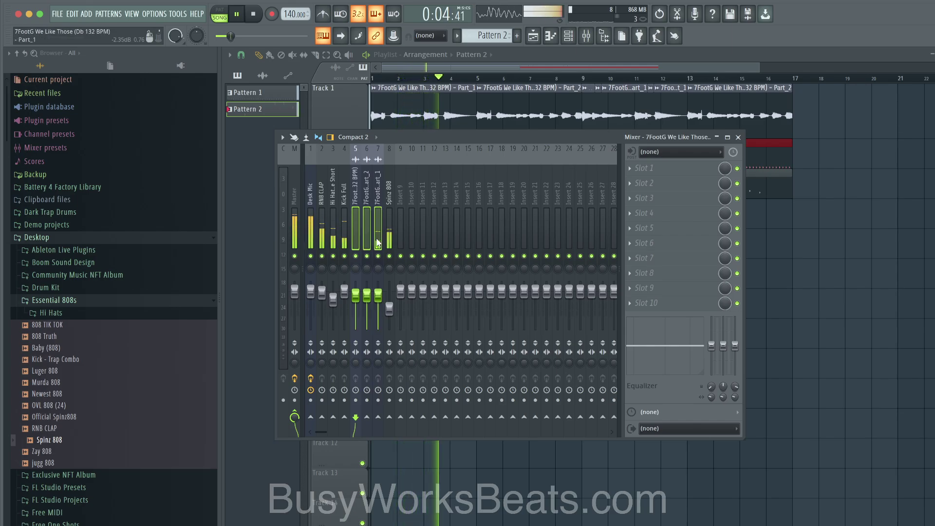
{"action": "left_click_drag", "start_coordinate": [378, 295], "coordinate": [378, 290]}
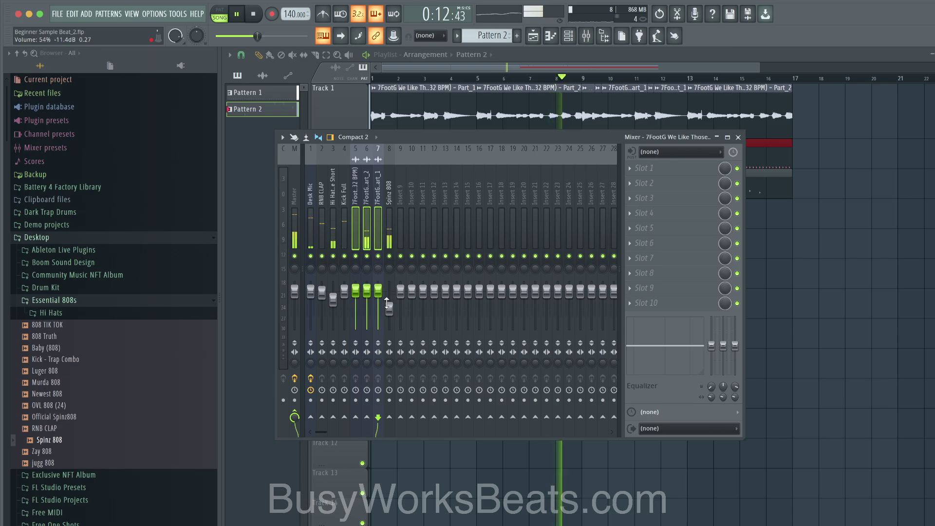
{"action": "left_click_drag", "start_coordinate": [389, 308], "coordinate": [389, 300]}
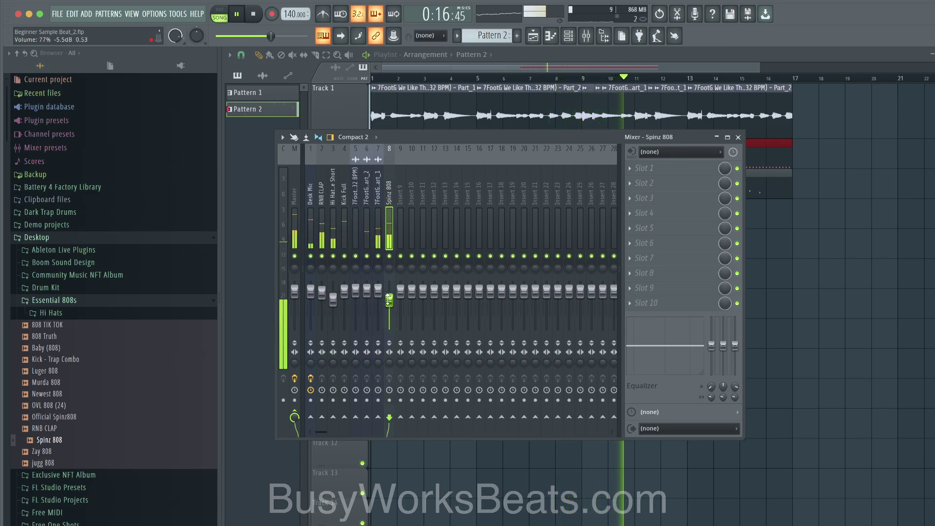
{"action": "key", "text": "space"}
- Load Saturation Knob in Slot 1 of the Spinz 808 mixer track and turn up its saturation during playback
{"action": "left_click", "coordinate": [648, 169]}
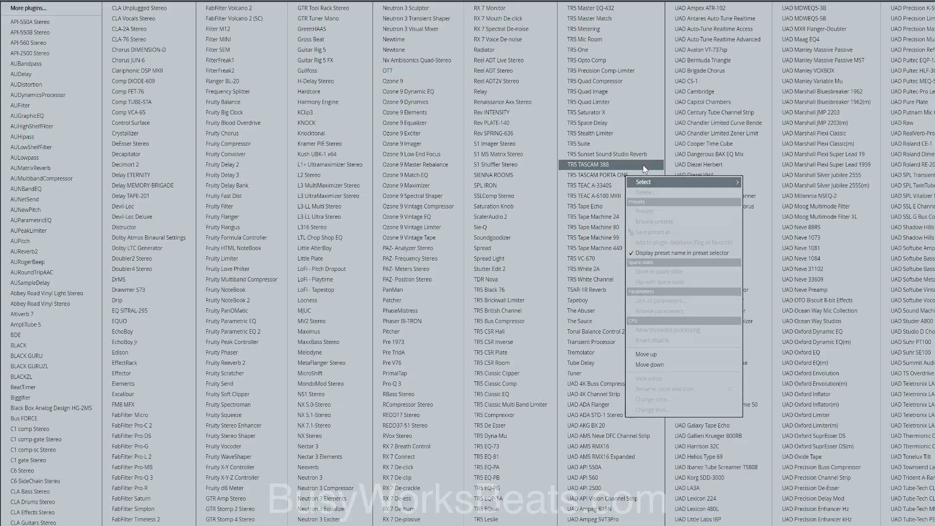
{"action": "left_click", "coordinate": [510, 204]}
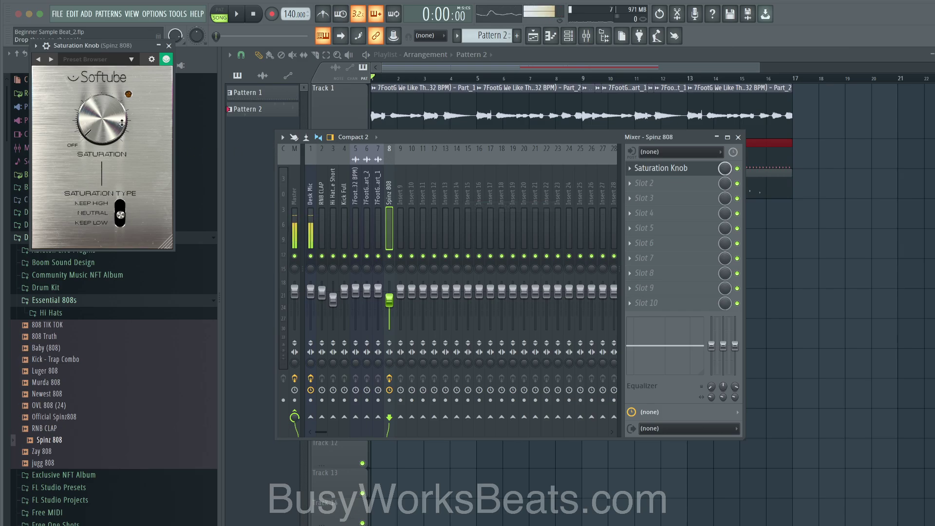
{"action": "key", "text": "space"}
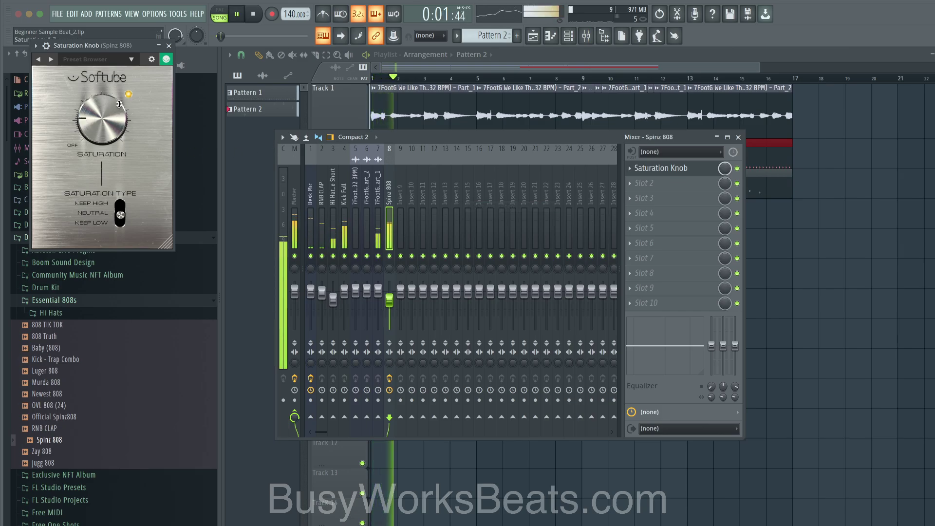
{"action": "left_click_drag", "start_coordinate": [122, 123], "coordinate": [119, 104]}
{"action": "key", "text": "space"}
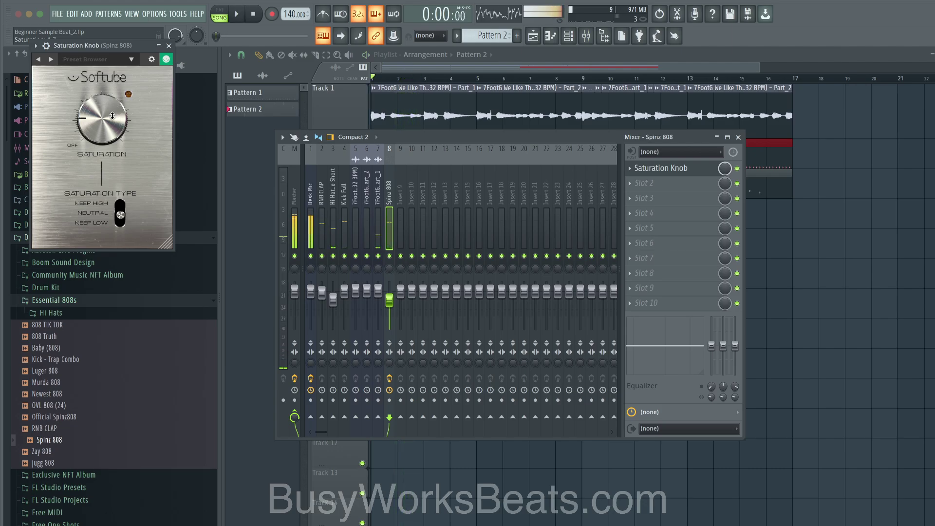
- Set the 808's Saturation Knob to Keep Low, readjust its saturation by ear, and lower the Spinz 808 fader slightly
{"action": "key", "text": "space"}
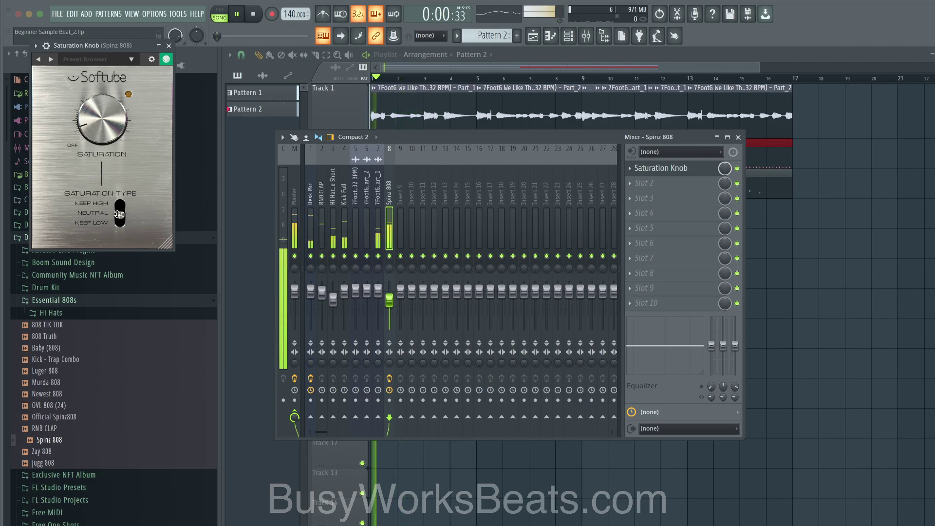
{"action": "mouse_move", "coordinate": [100, 134]}
{"action": "left_mouse_down"}
{"action": "mouse_move", "coordinate": [92, 109]}
{"action": "mouse_move", "coordinate": [93, 117]}
{"action": "left_mouse_up"}
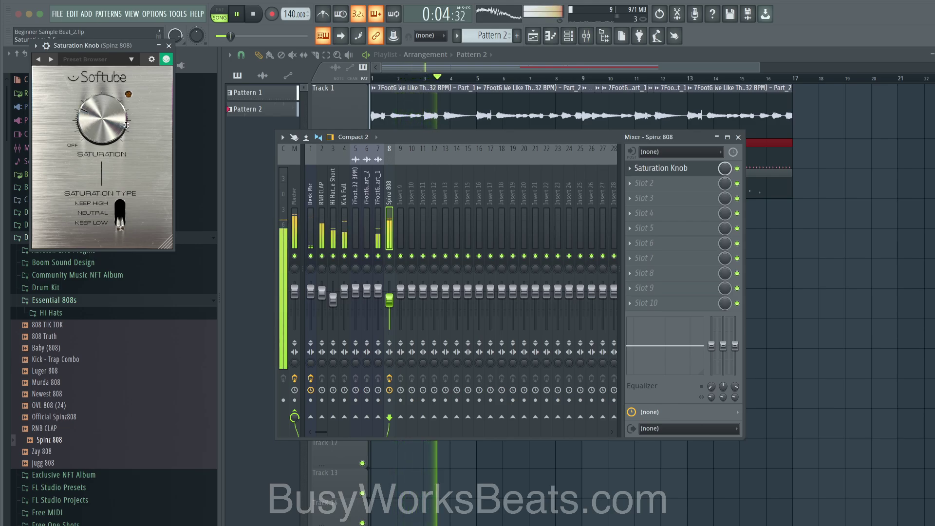
{"action": "left_click", "coordinate": [169, 47]}
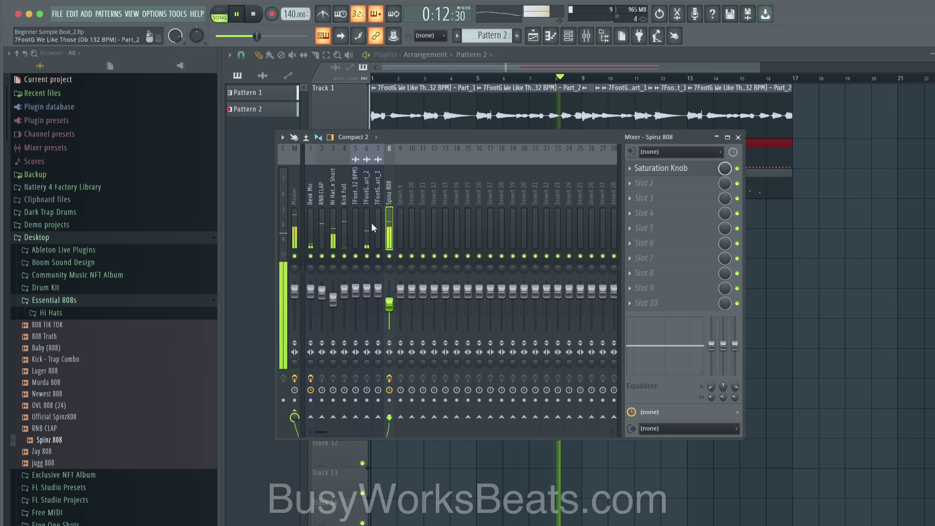
{"action": "key", "text": "space"}
{"action": "left_click", "coordinate": [399, 200]}
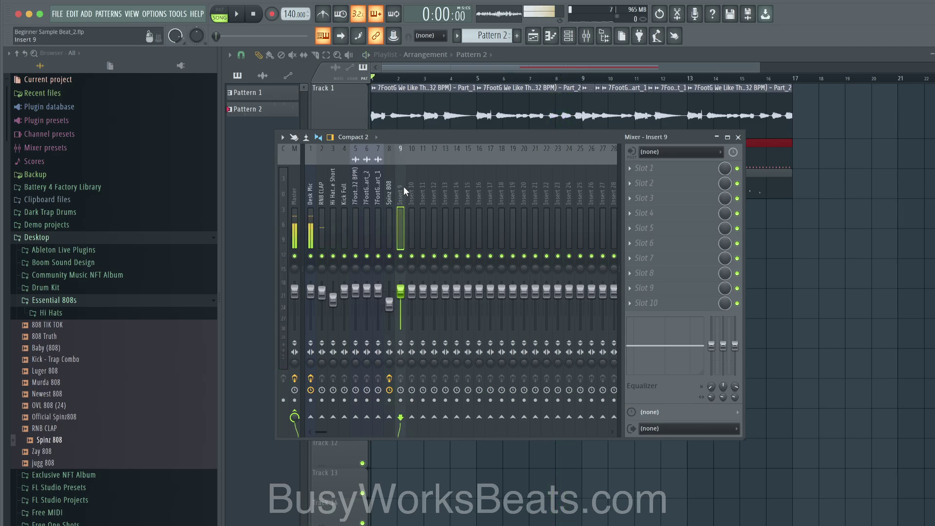
- Rename the Insert 9 mixer track as GUITARS and move it ahead of the Spinz 808 track
{"action": "right_click", "coordinate": [403, 186]}
{"action": "left_click", "coordinate": [440, 159]}
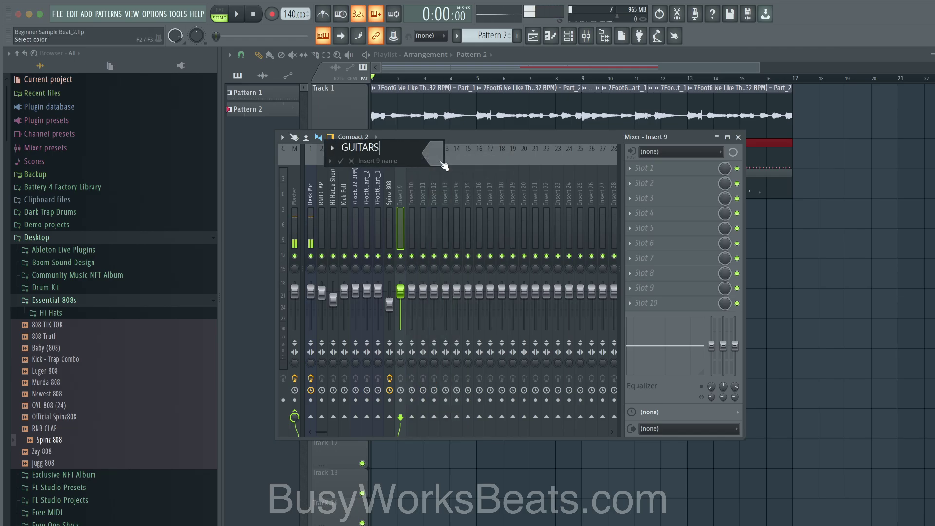
{"action": "type", "text": "GUITARS"}
{"action": "key", "text": "Return"}
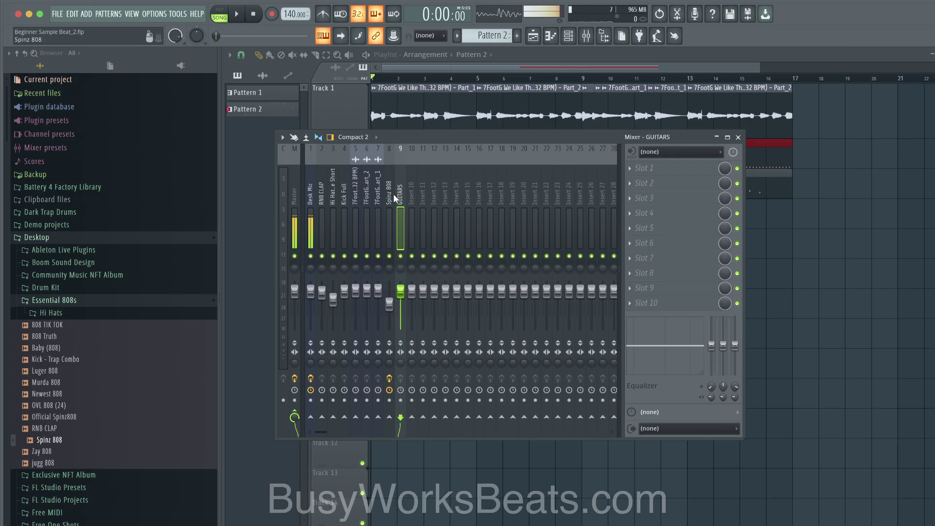
{"action": "key", "text": "alt+Left"}
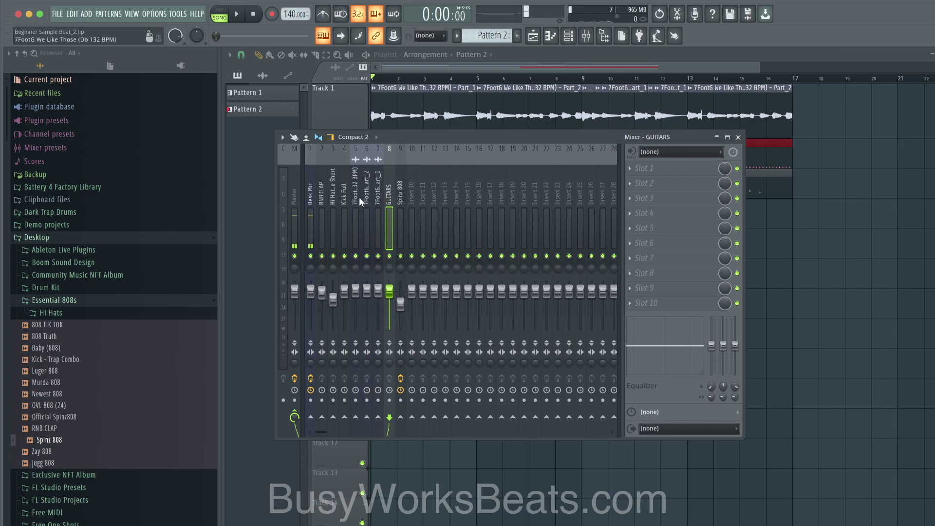
- Select the three 7FootG sample mixer tracks and route them only to the GUITARS track
{"action": "left_click_drag", "start_coordinate": [358, 197], "coordinate": [377, 197]}
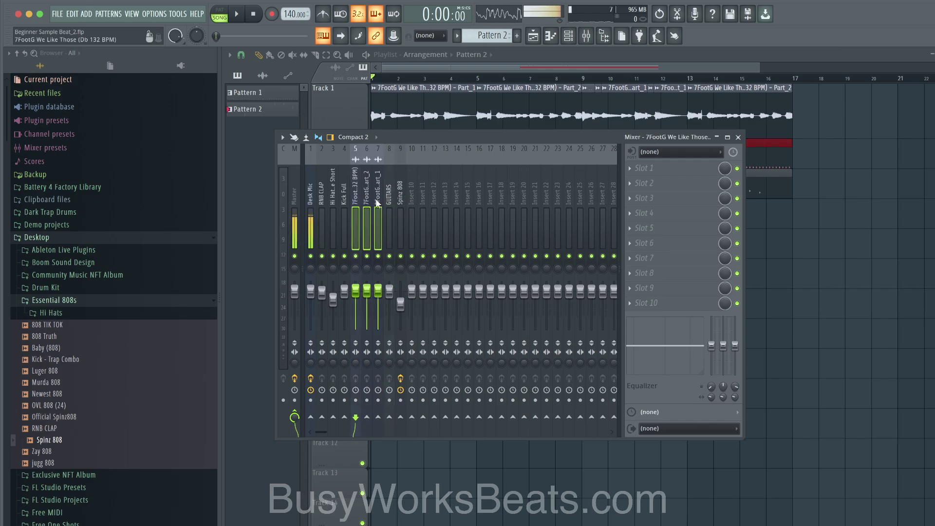
{"action": "right_click", "coordinate": [389, 417]}
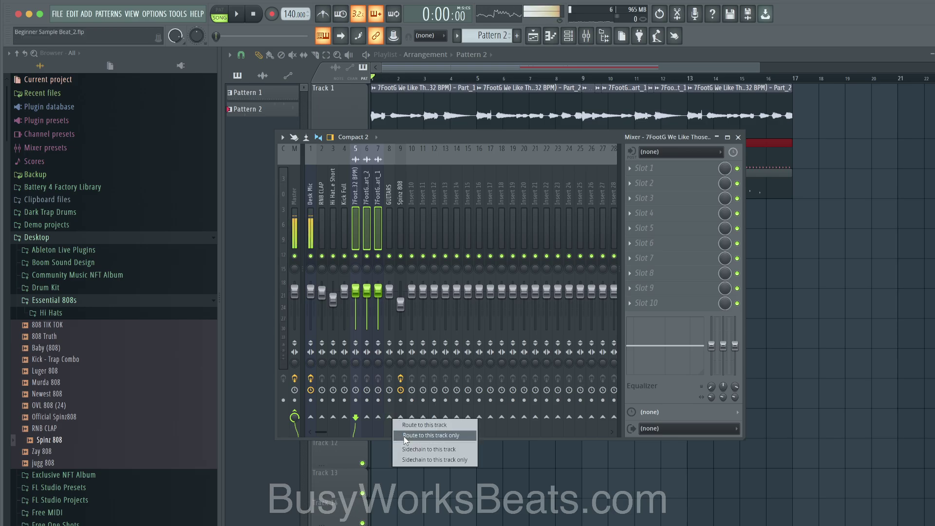
{"action": "left_click", "coordinate": [404, 436]}
- Load Fruity Delay 3 in Slot 1 of the GUITARS mixer track and open its settings
{"action": "left_click", "coordinate": [389, 206]}
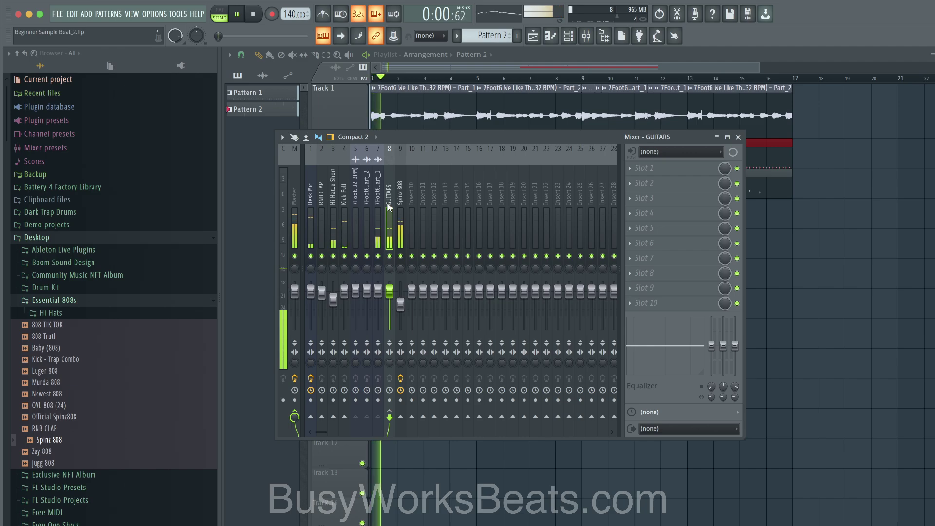
{"action": "left_click", "coordinate": [652, 181]}
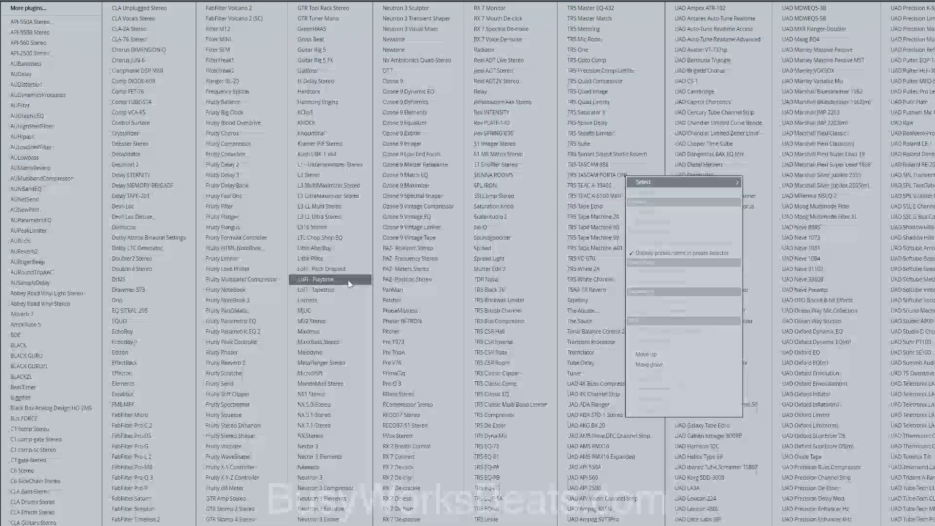
{"action": "left_click", "coordinate": [245, 175]}
{"action": "left_click", "coordinate": [676, 133]}
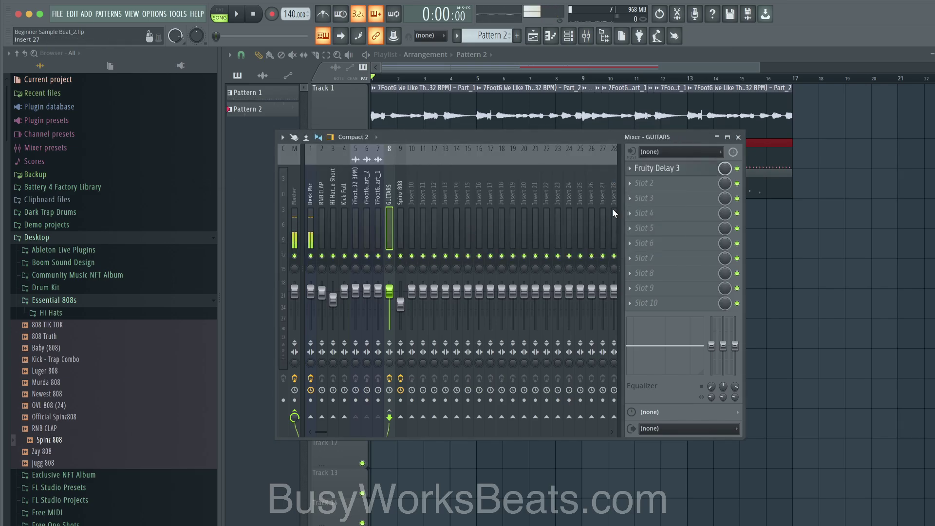
{"action": "left_click", "coordinate": [676, 168]}
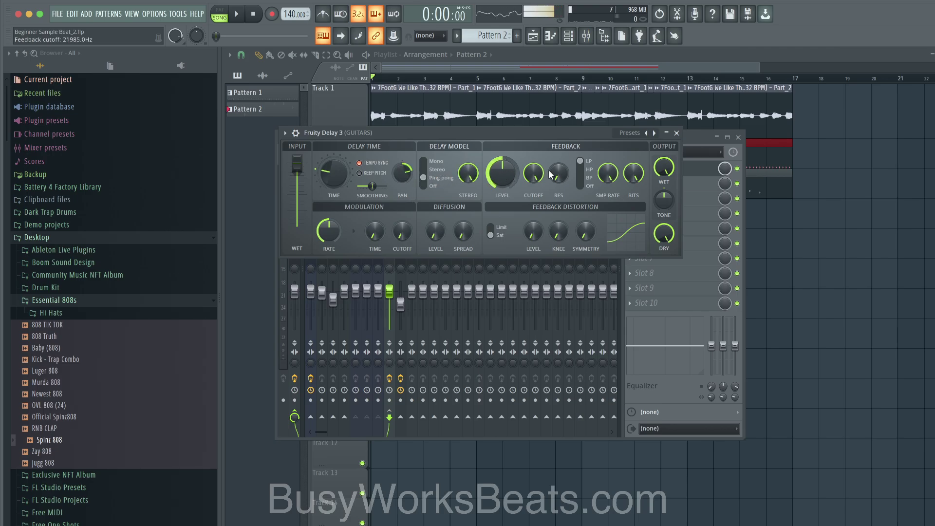
- Lower the Fruity Delay 3 wet output level by ear during playback and close the plugin
{"action": "key", "text": "space"}
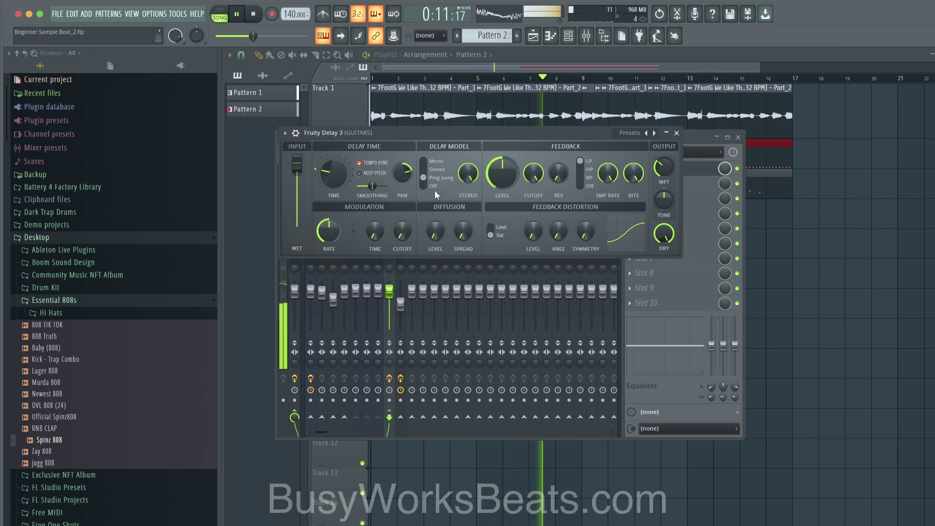
{"action": "key", "text": "space"}
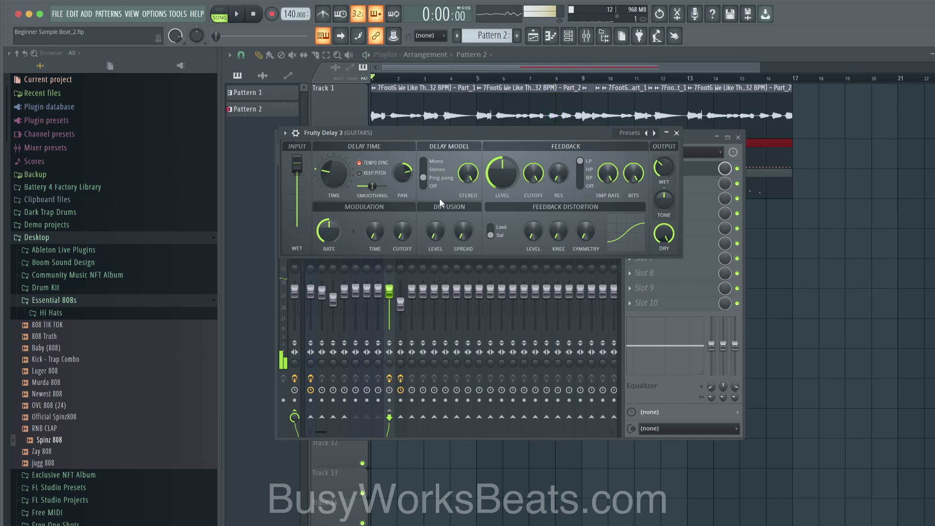
{"action": "key", "text": "space"}
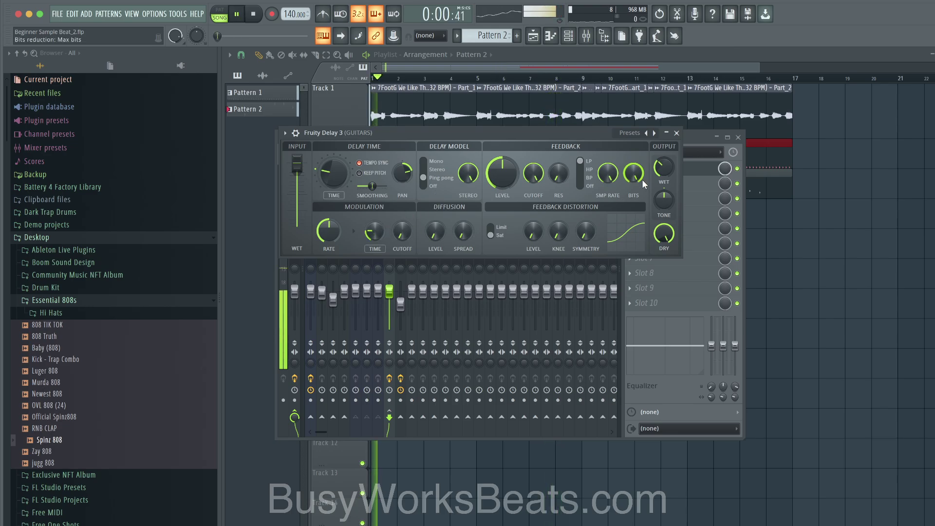
{"action": "key", "text": "space"}
{"action": "left_click", "coordinate": [676, 133]}
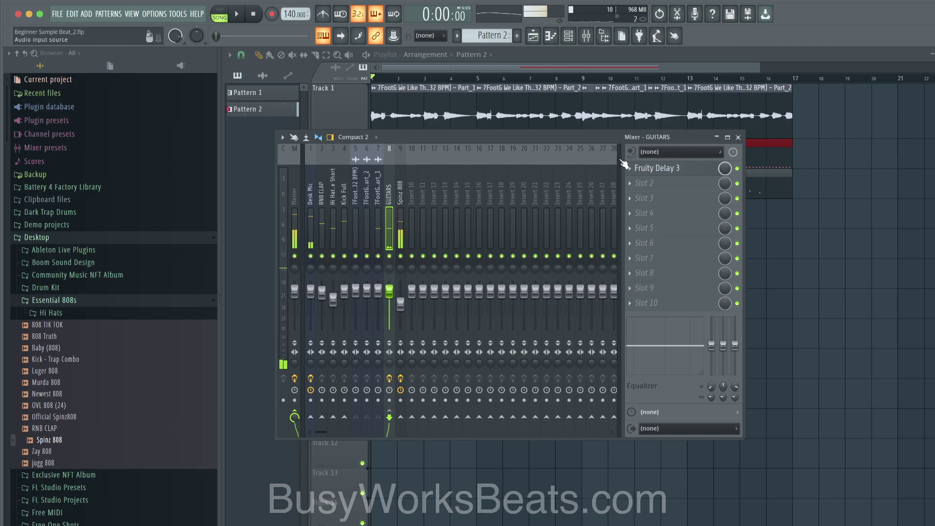
- Lower the Spinz 808 mixer track's volume to 54% during playback and mute the Desk Mic track
{"action": "key", "text": "space"}
{"action": "left_click_drag", "start_coordinate": [401, 304], "coordinate": [401, 308]}
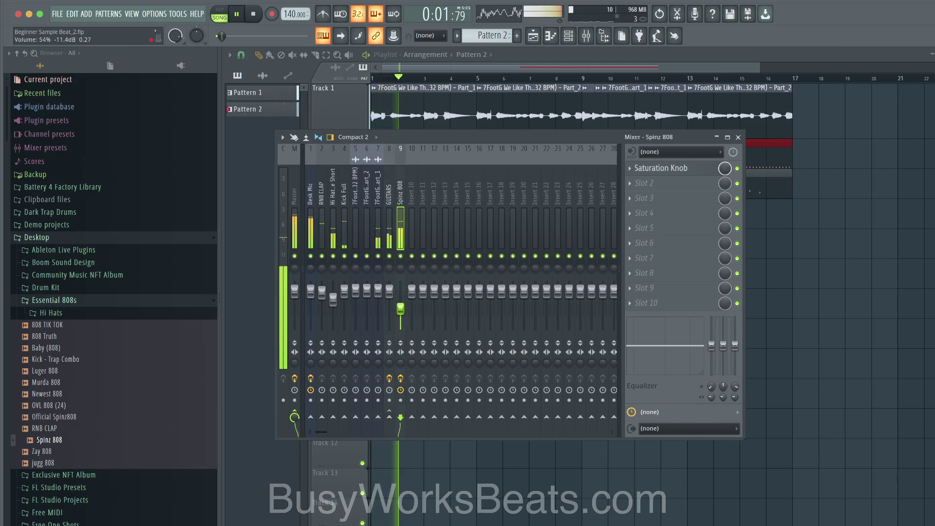
{"action": "left_click", "coordinate": [310, 256]}
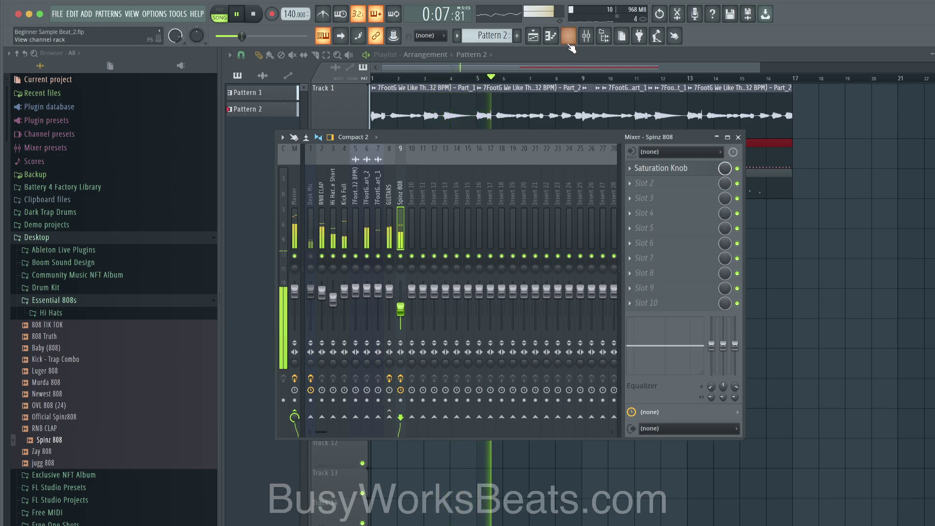
- Unmute the Desk Mic track and check the Hi Hat channel's time shift setting from the channel rack during playback
{"action": "left_click", "coordinate": [569, 38]}
{"action": "left_click", "coordinate": [311, 256]}
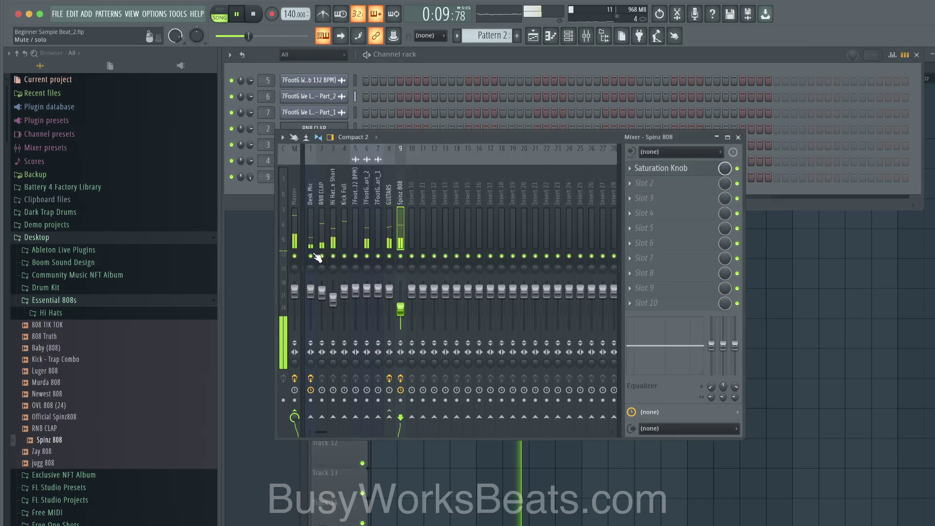
{"action": "key", "text": "space"}
{"action": "left_click", "coordinate": [418, 60]}
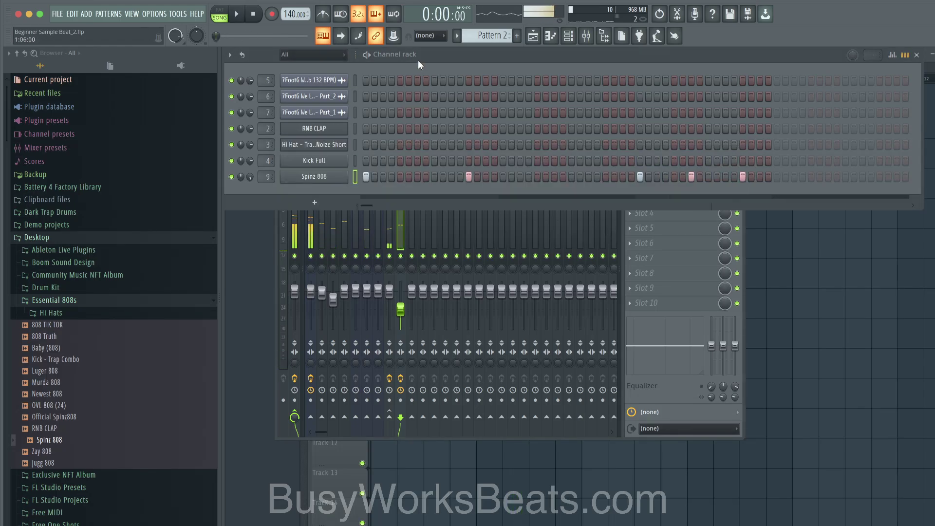
{"action": "left_click", "coordinate": [334, 146]}
{"action": "left_click", "coordinate": [380, 194]}
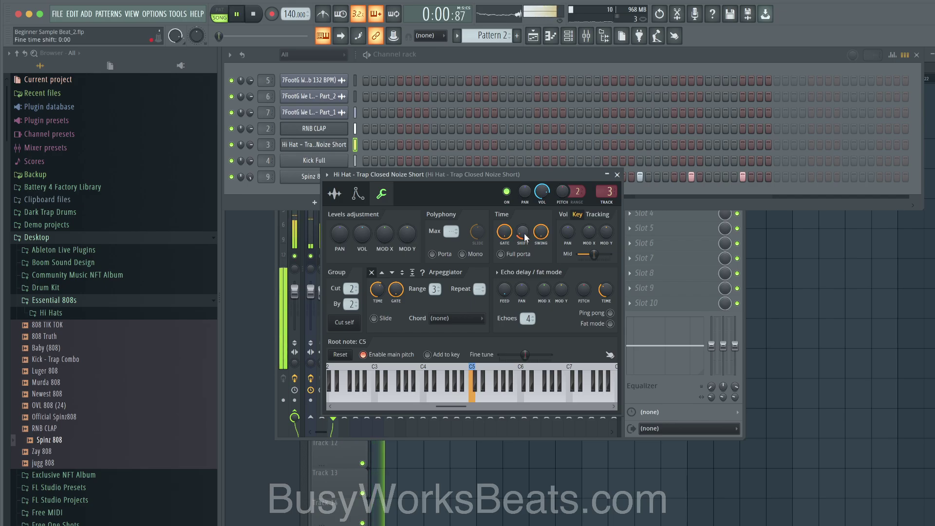
{"action": "left_click", "coordinate": [617, 174]}
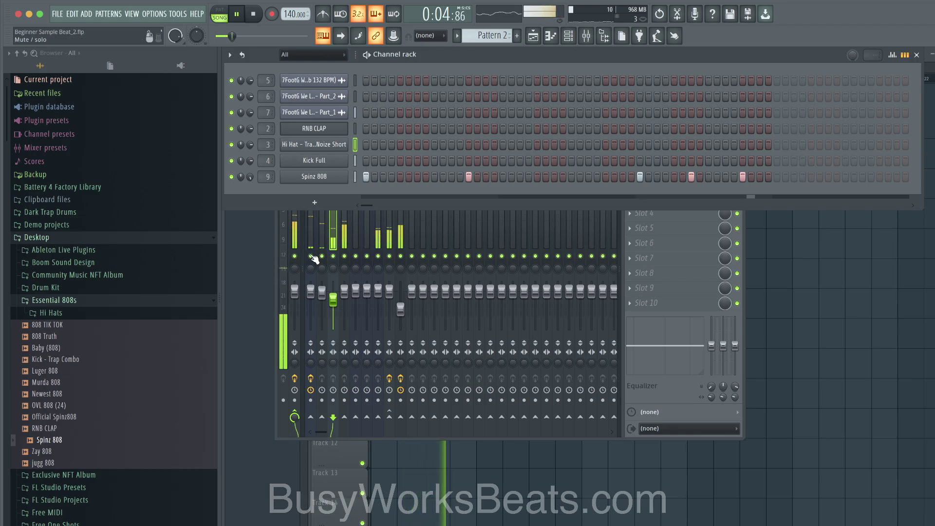
- Check the Kick Full channel's time shift setting during playback and close its window
{"action": "left_click", "coordinate": [330, 161]}
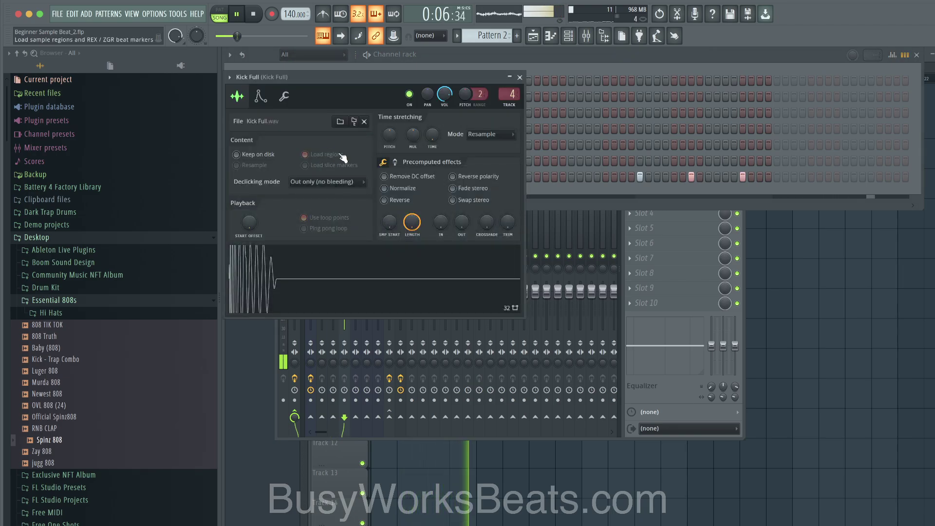
{"action": "left_click", "coordinate": [283, 95]}
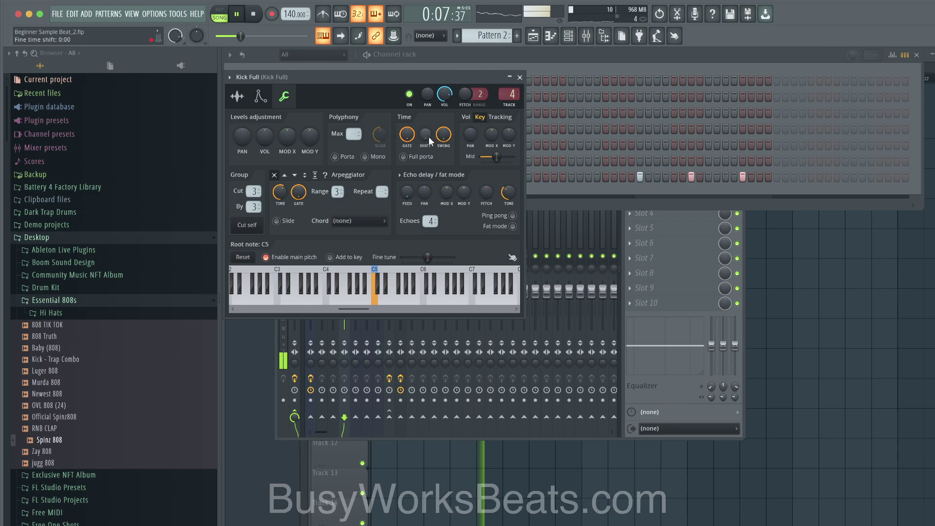
{"action": "left_click", "coordinate": [520, 77]}
- Listen to the mix with the Desk Mic muted while reviewing the Spinz 808 and GUITARS tracks
{"action": "left_click", "coordinate": [314, 258]}
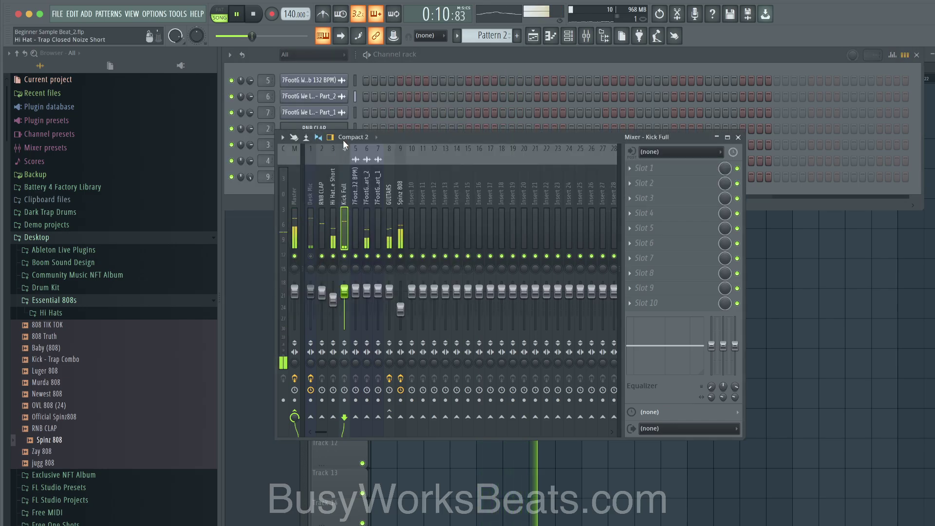
{"action": "left_click", "coordinate": [404, 68]}
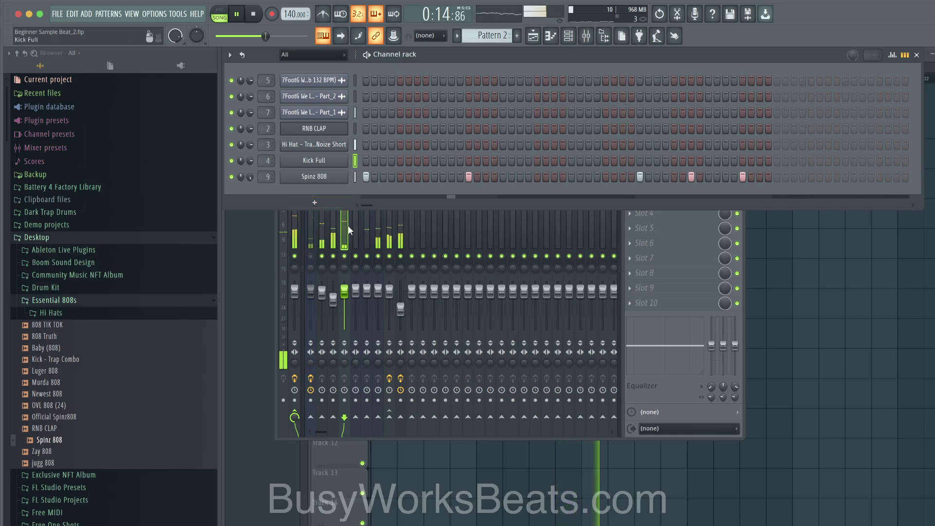
{"action": "left_click", "coordinate": [391, 220]}
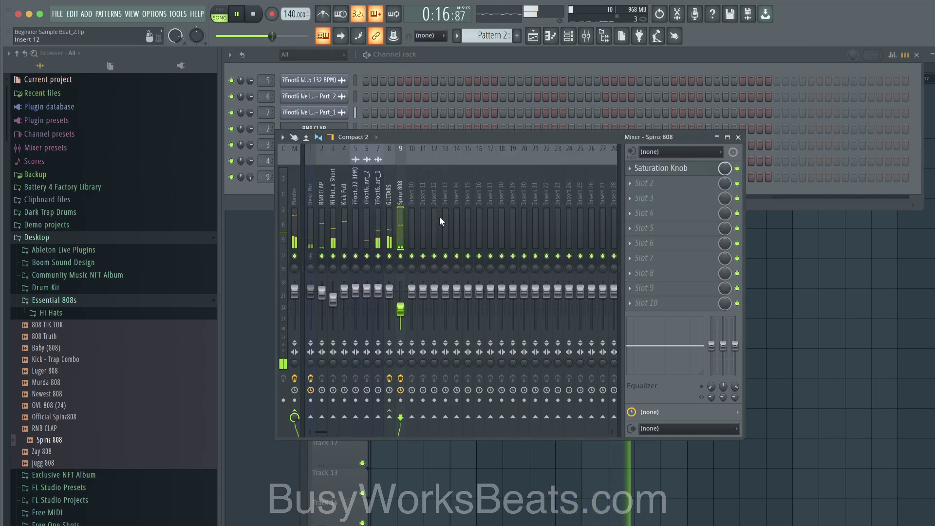
{"action": "left_click", "coordinate": [389, 224]}
{"action": "left_click", "coordinate": [311, 256]}
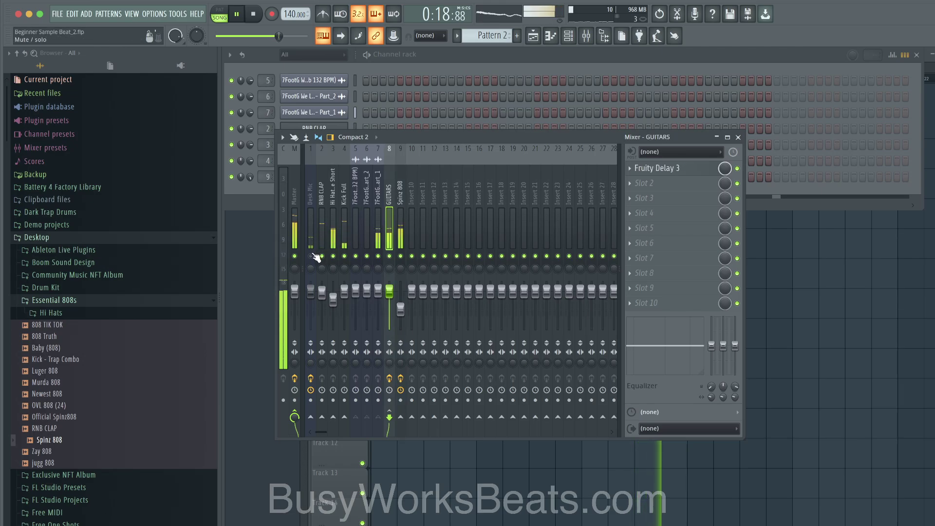
{"action": "key", "text": "space"}
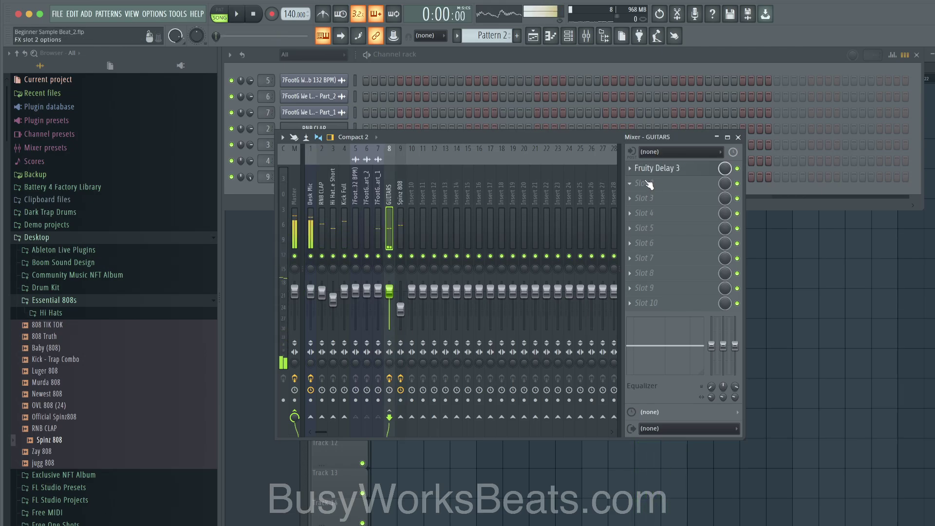
- Load TDR Nova on the GUITARS track and place it above Fruity Delay 3 in the effect chain
{"action": "left_click", "coordinate": [652, 185]}
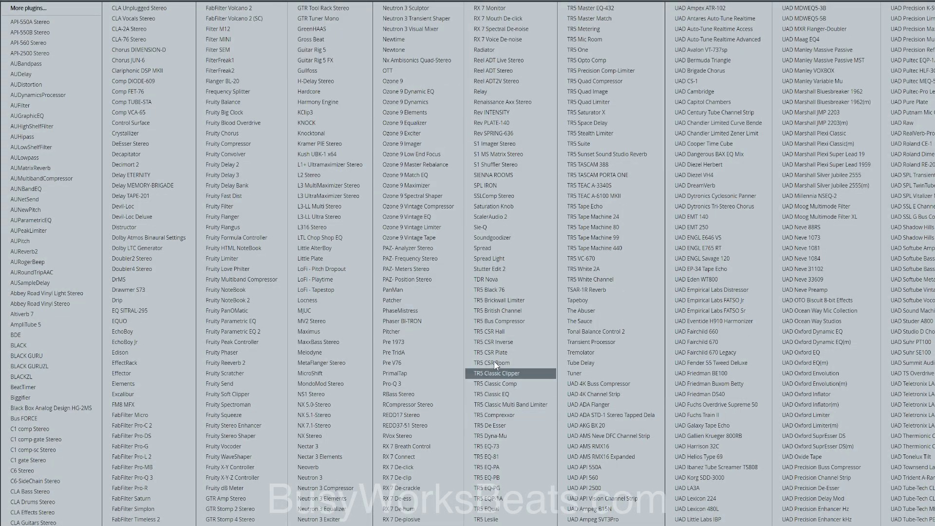
{"action": "left_click", "coordinate": [504, 281]}
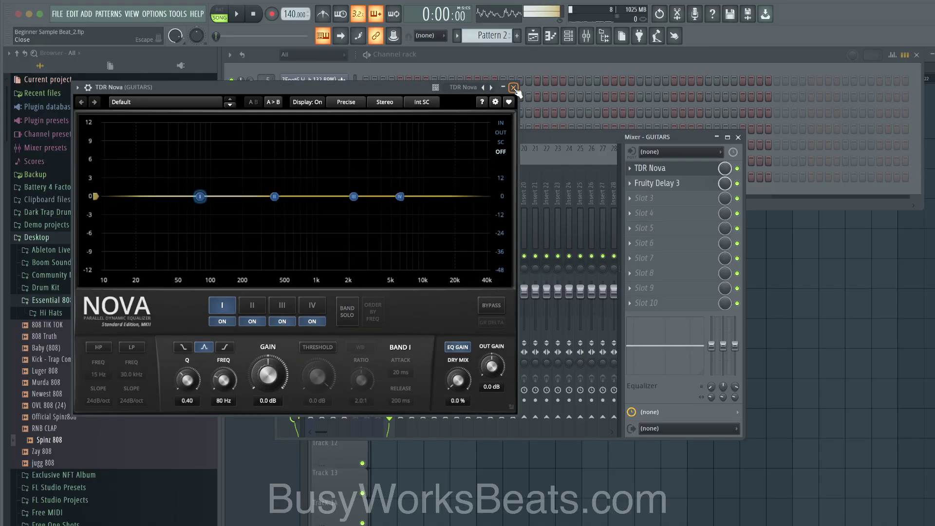
{"action": "left_click", "coordinate": [513, 88]}
{"action": "left_click", "coordinate": [661, 168]}
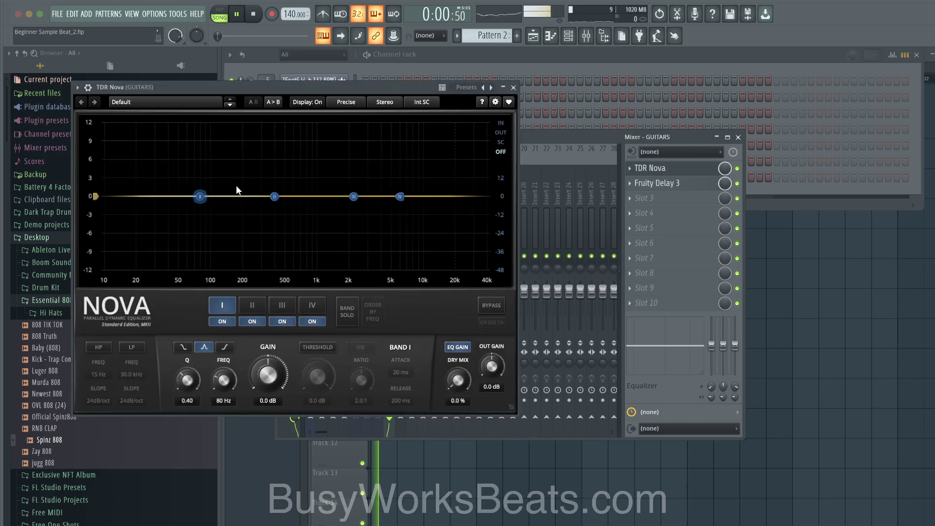
{"action": "left_click", "coordinate": [515, 88]}
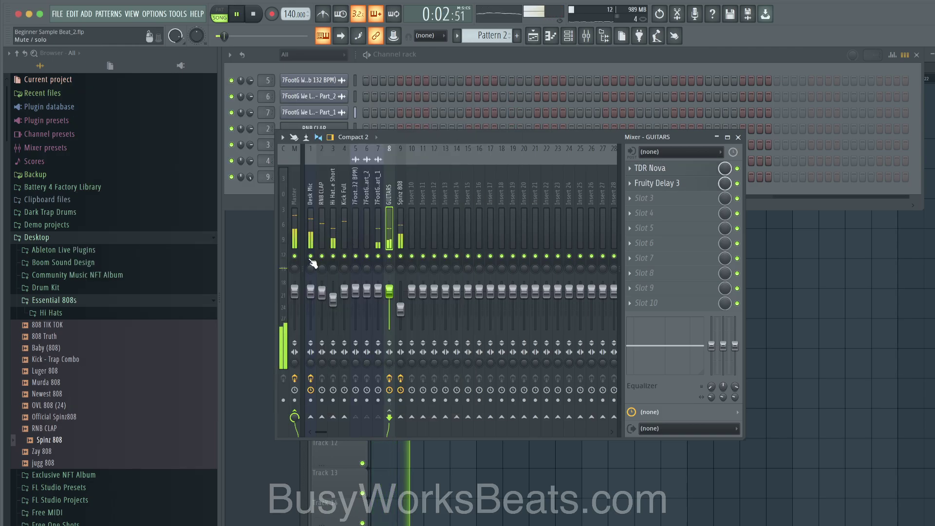
- Enable the high-pass filter in the GUITARS track's TDR Nova and set its frequency to 243 Hz
{"action": "left_click", "coordinate": [647, 170]}
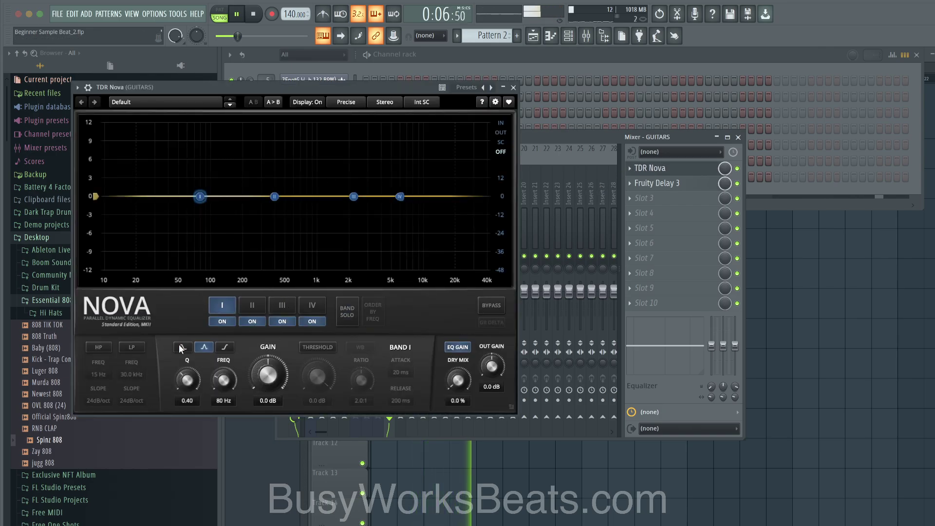
{"action": "left_click", "coordinate": [101, 349]}
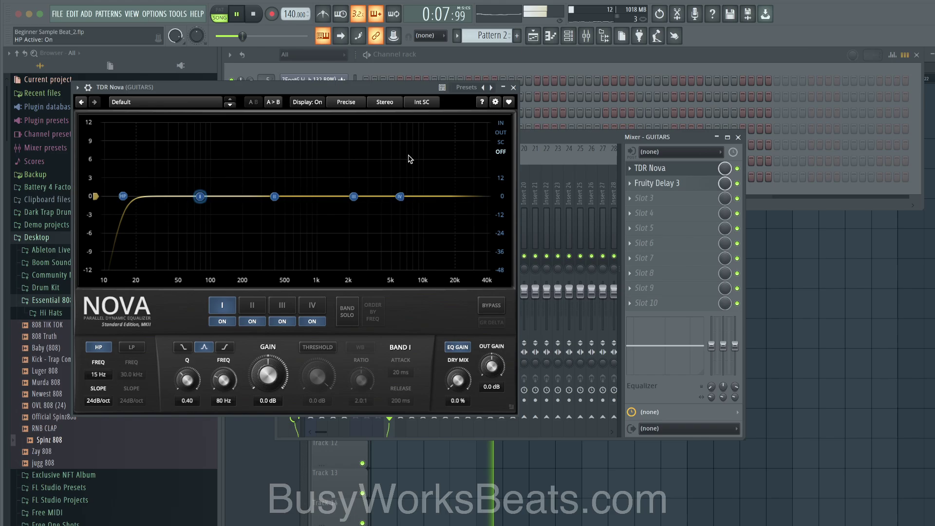
{"action": "left_click", "coordinate": [513, 88]}
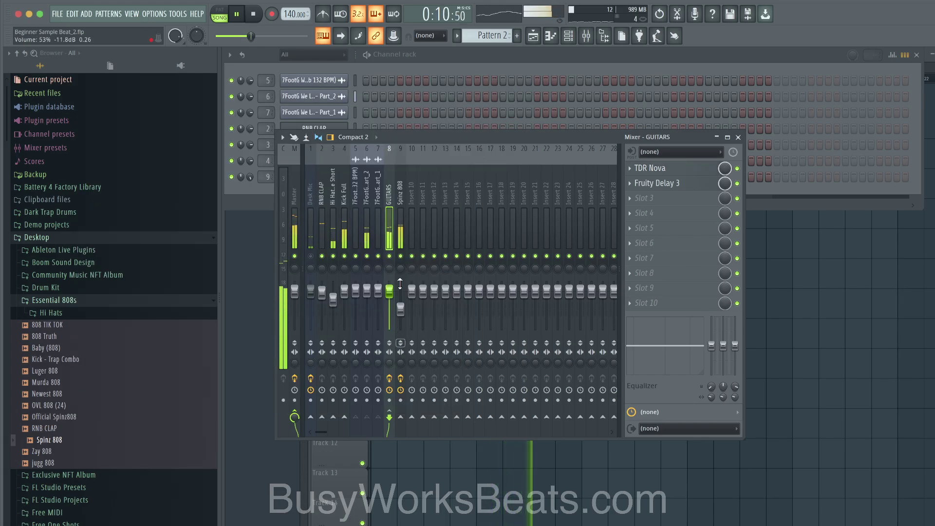
{"action": "left_click", "coordinate": [672, 168]}
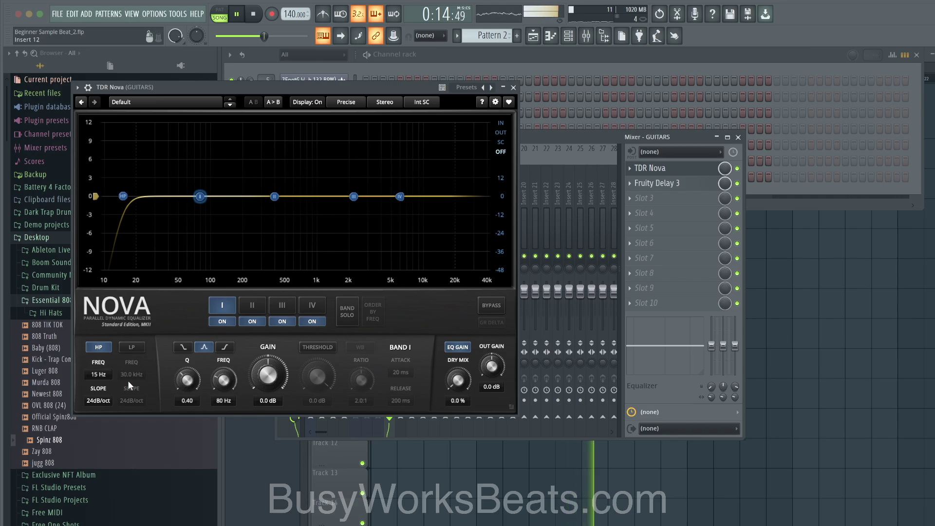
{"action": "mouse_move", "coordinate": [95, 374]}
{"action": "left_mouse_down"}
{"action": "mouse_move", "coordinate": [95, 335]}
{"action": "mouse_move", "coordinate": [98, 365]}
{"action": "left_mouse_up"}
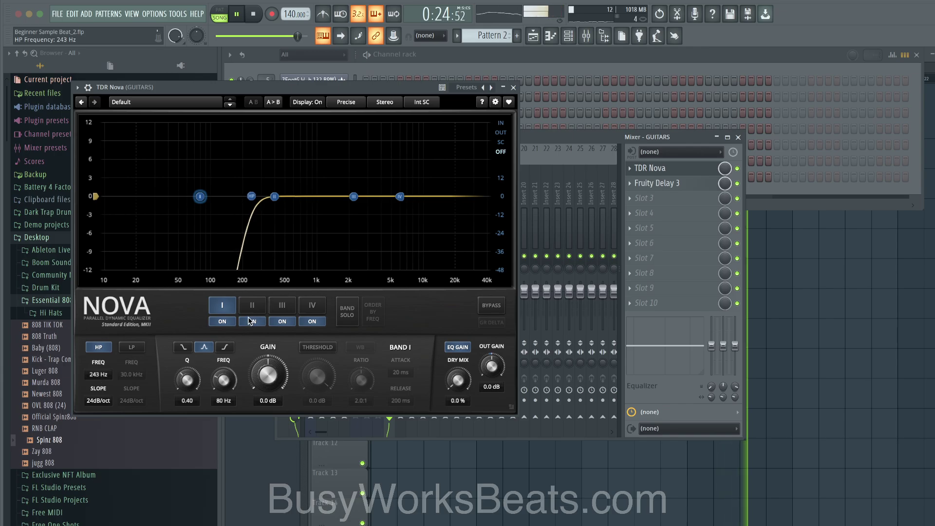
- Make band I of the GUITARS track's TDR Nova dynamic, with threshold -21.0 dB, Q 1.07 and frequency 234 Hz, using band solo
{"action": "left_click", "coordinate": [350, 313]}
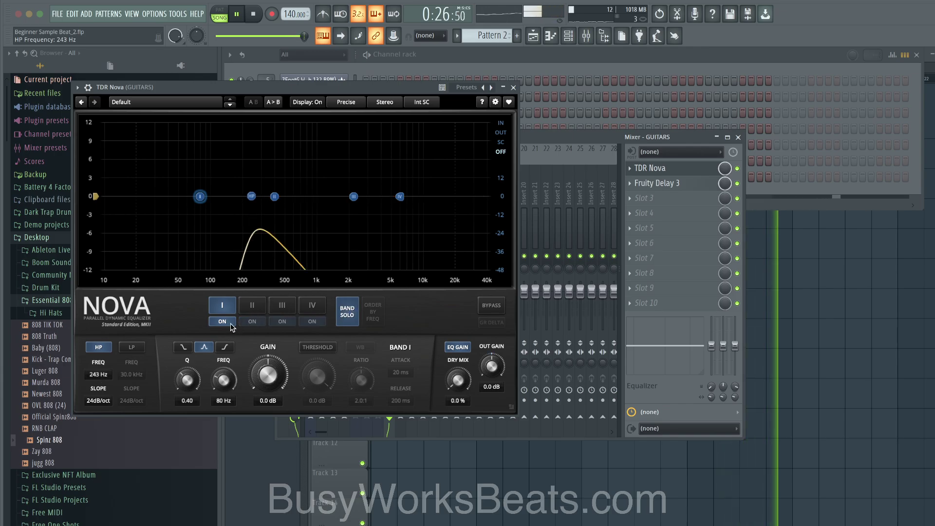
{"action": "left_click", "coordinate": [325, 349]}
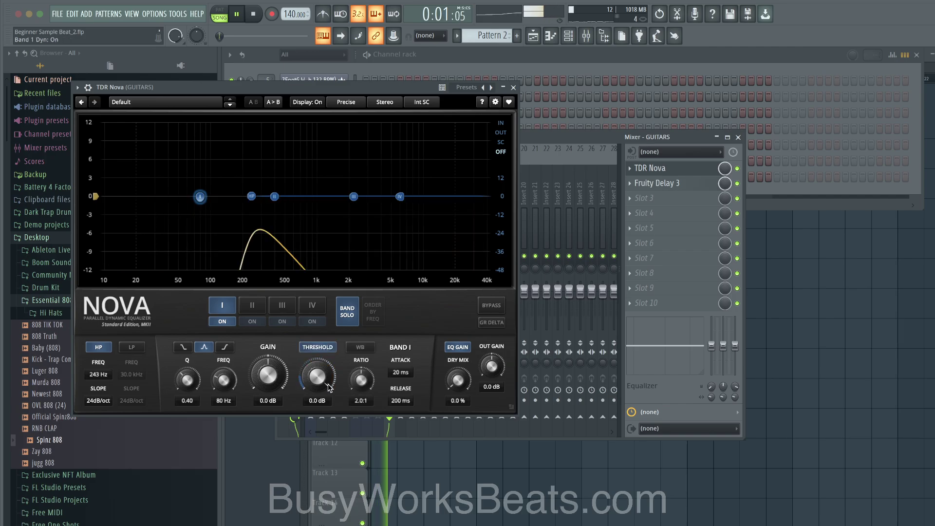
{"action": "left_click_drag", "start_coordinate": [325, 373], "coordinate": [325, 418]}
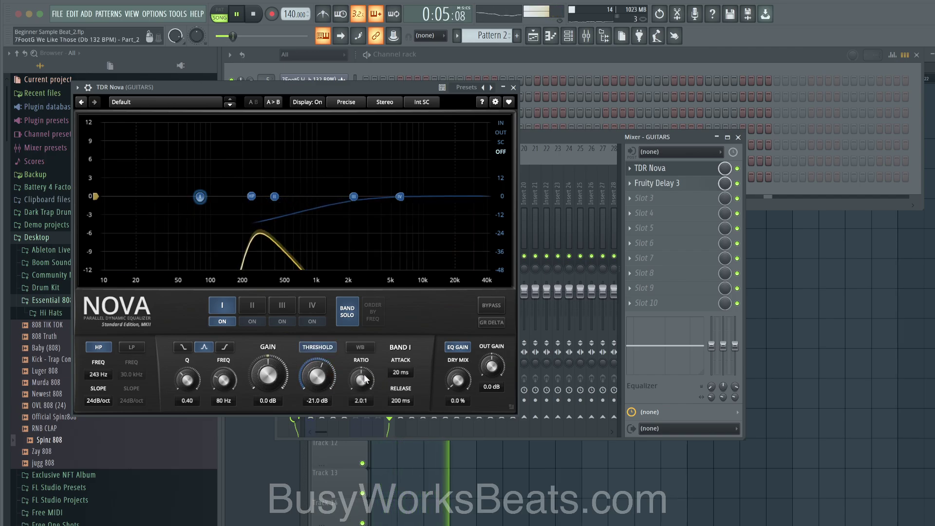
{"action": "left_click_drag", "start_coordinate": [194, 384], "coordinate": [194, 372]}
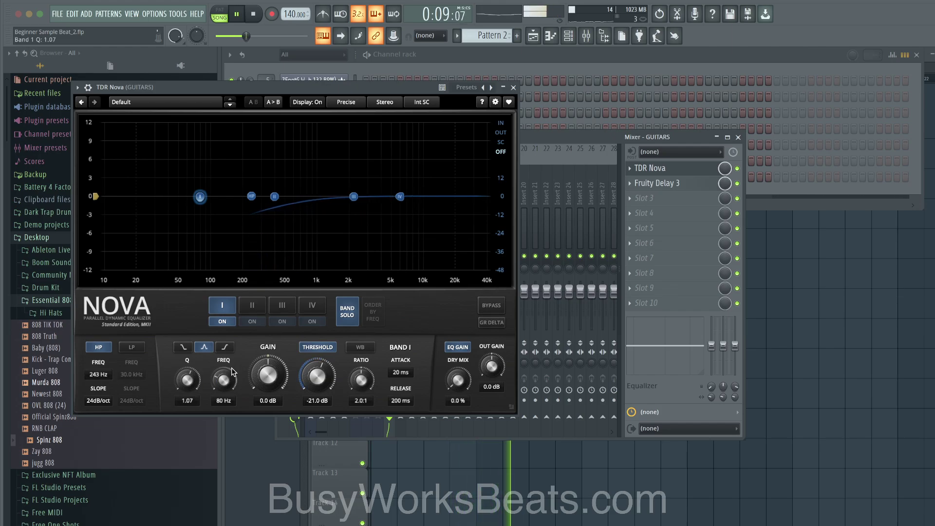
{"action": "left_click_drag", "start_coordinate": [224, 380], "coordinate": [232, 362]}
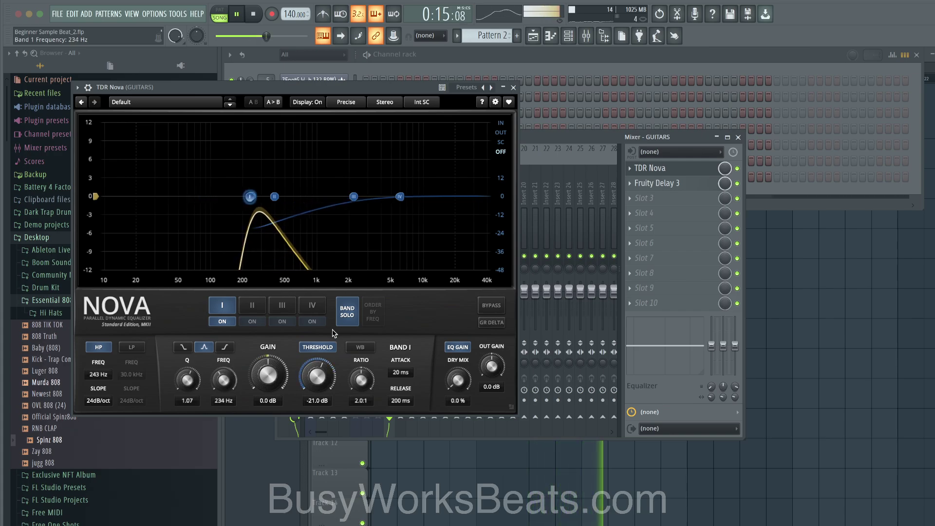
{"action": "left_click", "coordinate": [347, 315]}
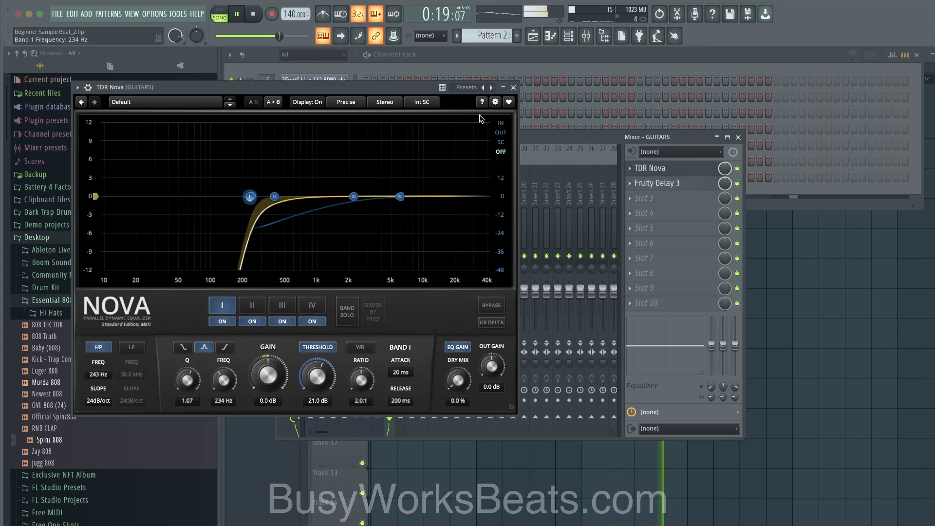
{"action": "key", "text": "Escape"}
- Replay the song from the beginning and mute the Desk Mic track while listening
{"action": "left_click", "coordinate": [310, 256]}
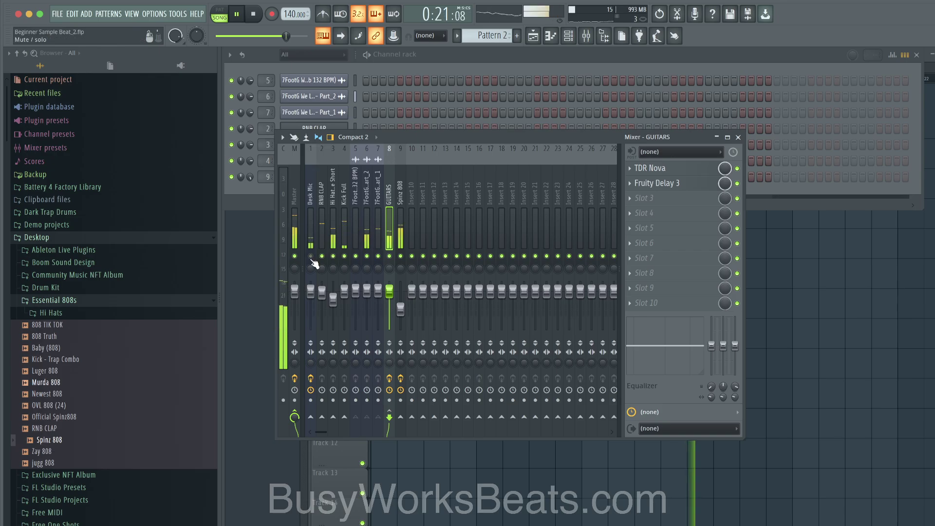
{"action": "key", "text": "space"}
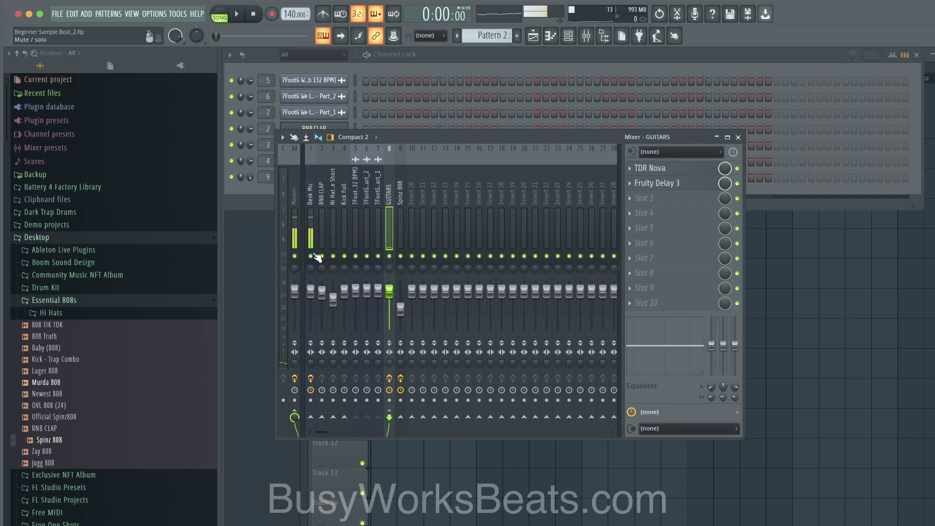
{"action": "key", "text": "space"}
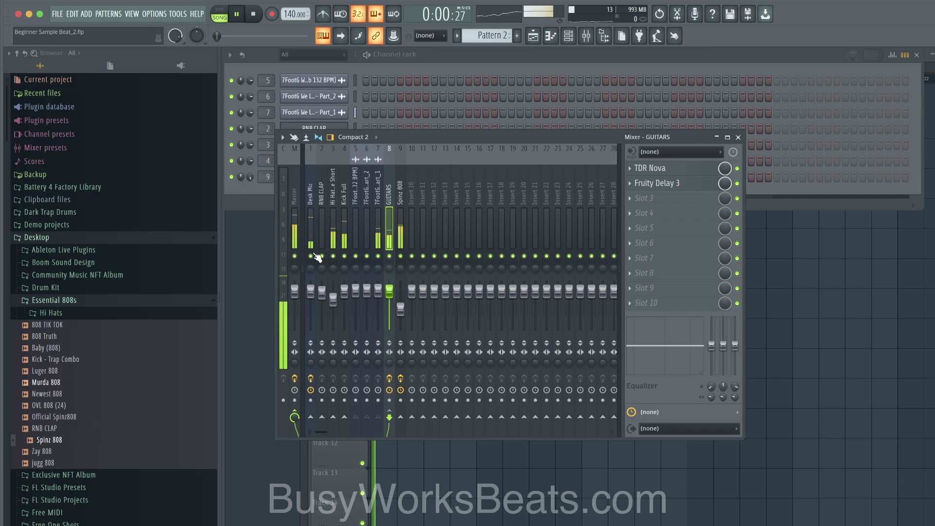
{"action": "left_click", "coordinate": [312, 256]}
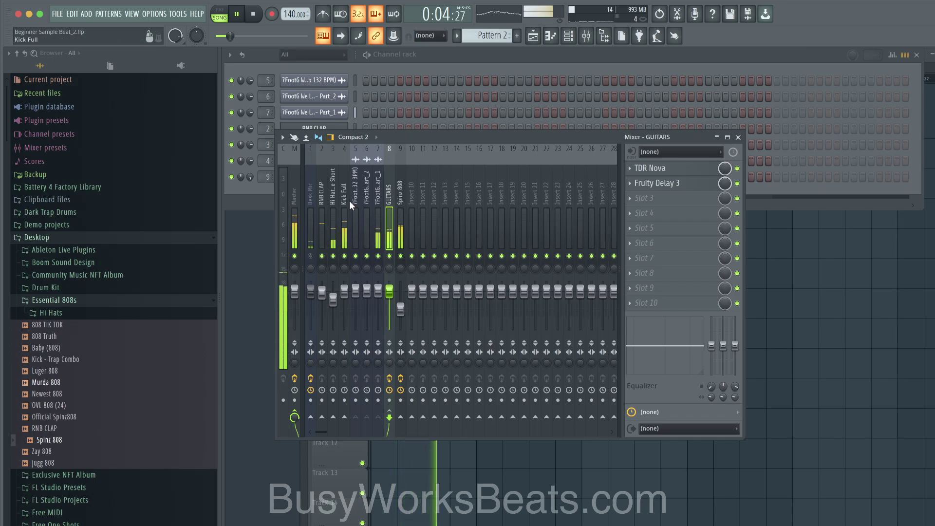
- Check the Spinz 808's mixer track, sample settings and miscellaneous channel settings during playback, and close its window
{"action": "left_click", "coordinate": [401, 232]}
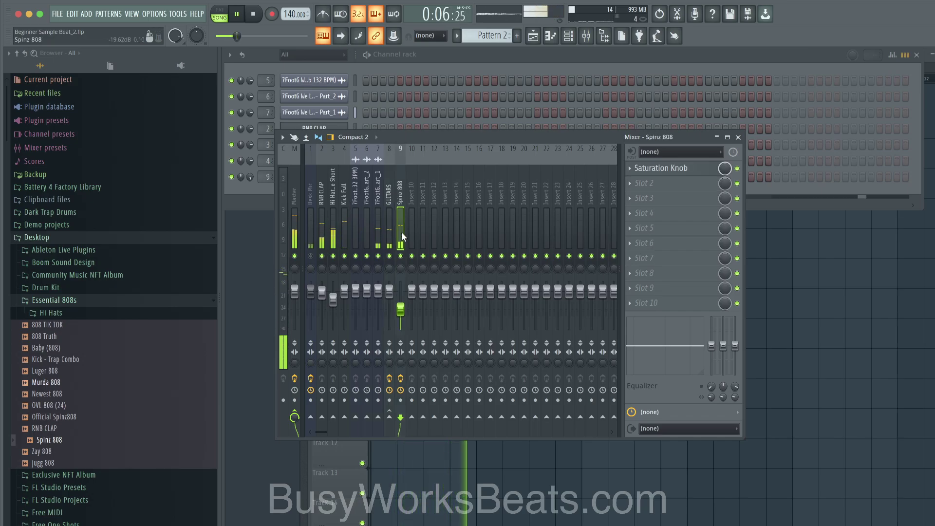
{"action": "left_click", "coordinate": [360, 130]}
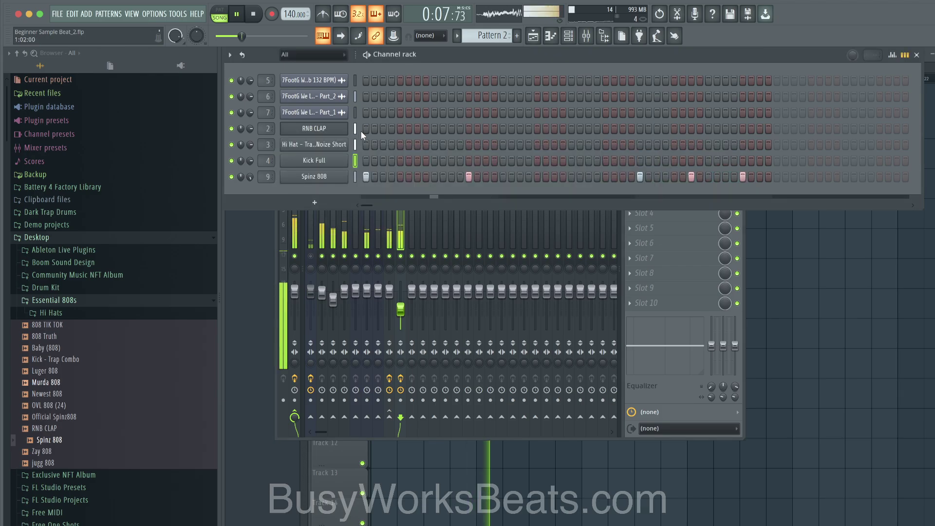
{"action": "left_click", "coordinate": [322, 176]}
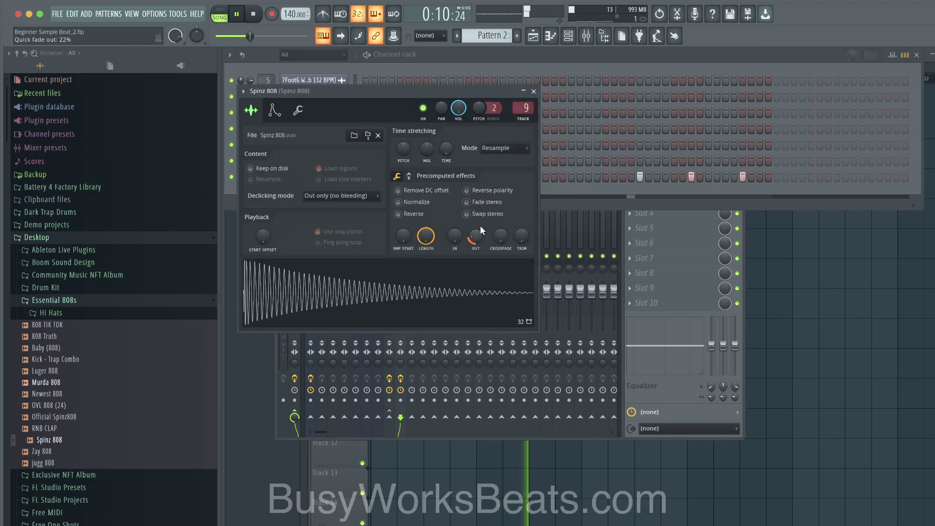
{"action": "left_click", "coordinate": [533, 91]}
{"action": "left_click", "coordinate": [314, 176]}
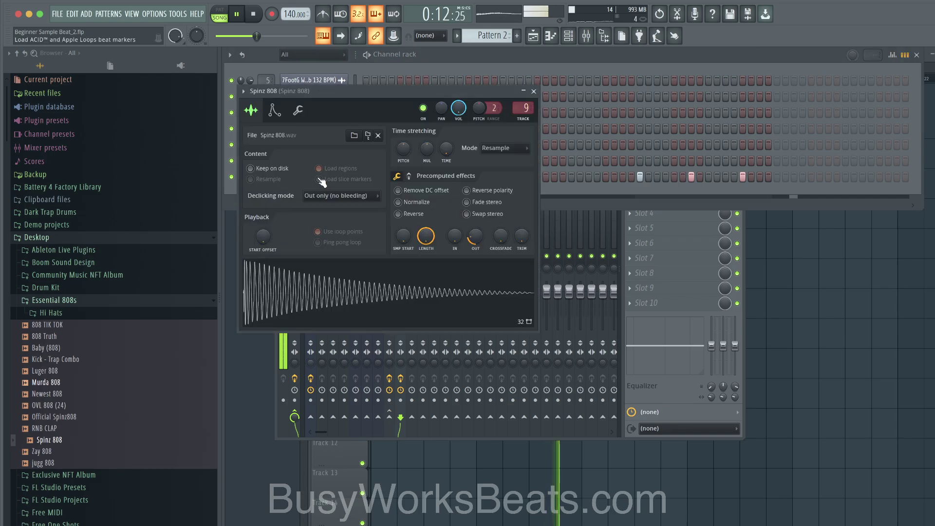
{"action": "left_click", "coordinate": [298, 111]}
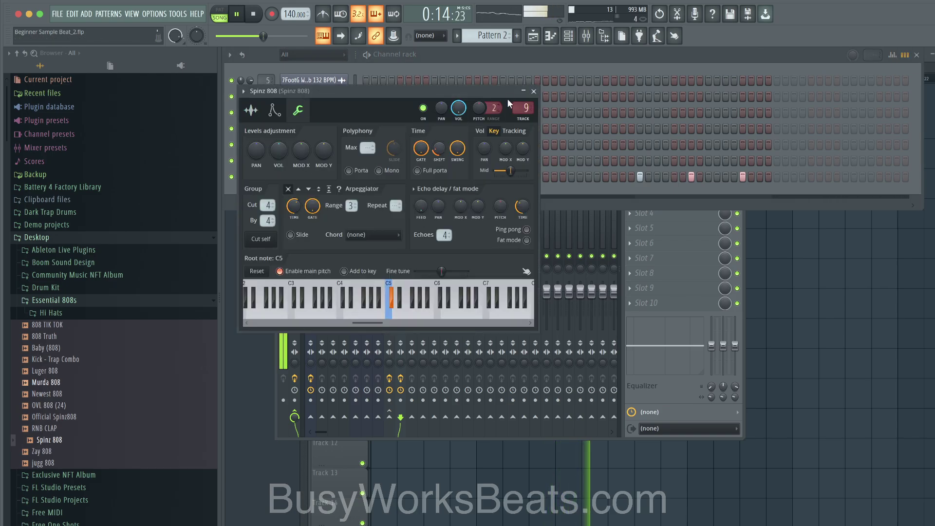
{"action": "left_click", "coordinate": [533, 92]}
- Clear the mixer and channel rack away to view the playlist arrangement during playback, reopen the mixer and stop the song
{"action": "left_click", "coordinate": [312, 236]}
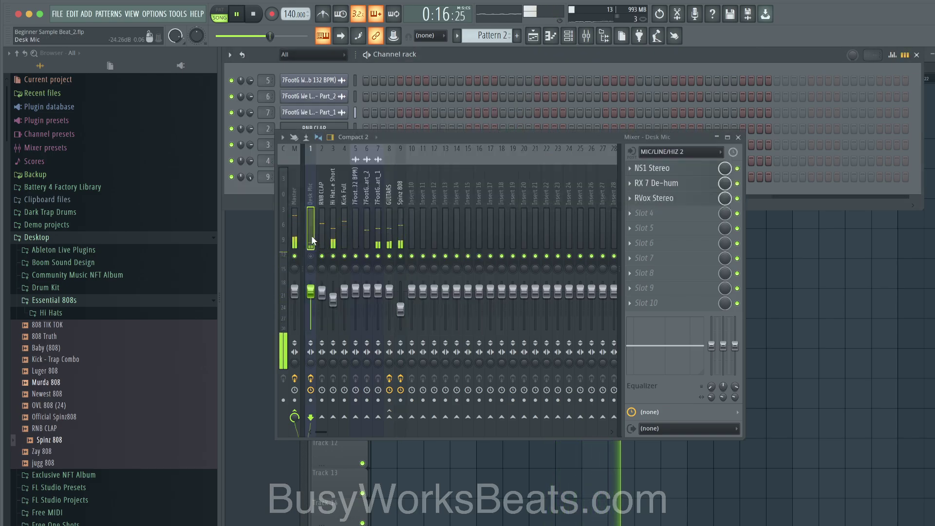
{"action": "left_click", "coordinate": [738, 137]}
{"action": "key", "text": "F6"}
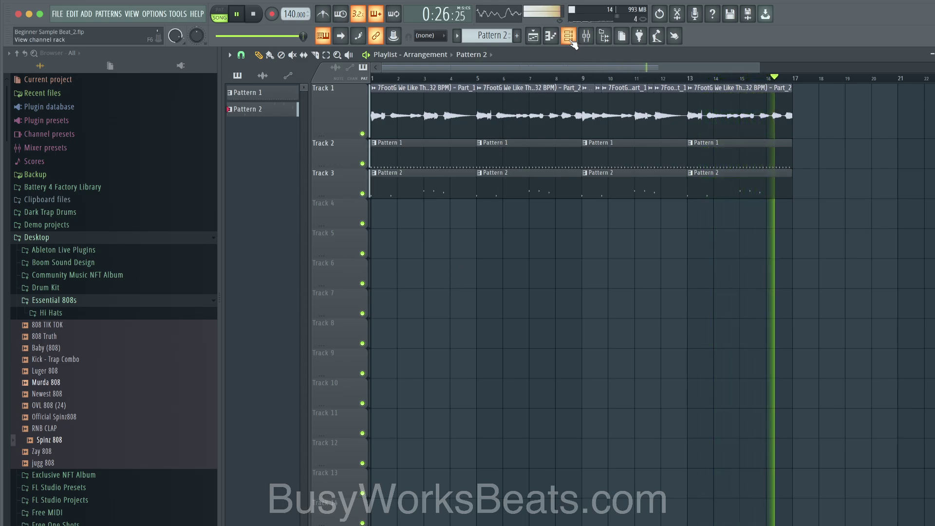
{"action": "left_click", "coordinate": [586, 36]}
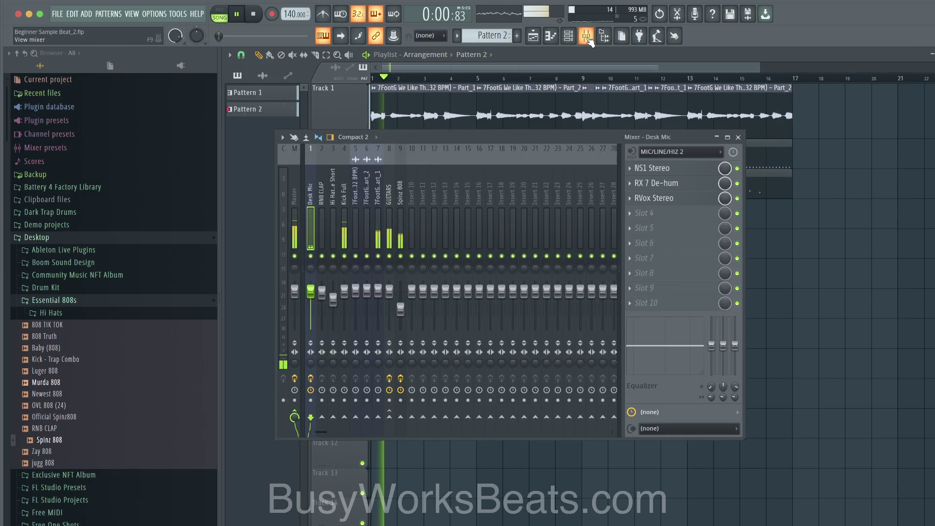
{"action": "key", "text": "space"}
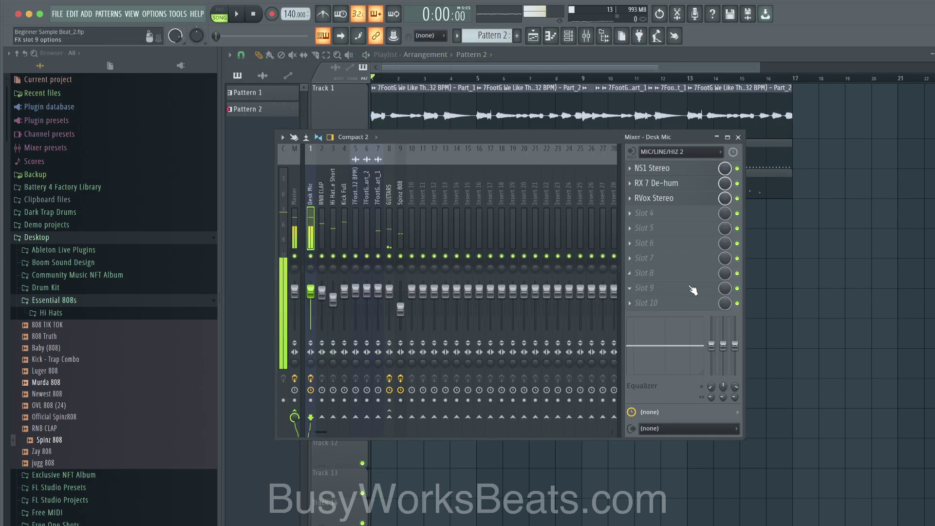
- Check the Master track's effect chain, close the mixer and save the project
{"action": "left_click", "coordinate": [295, 207]}
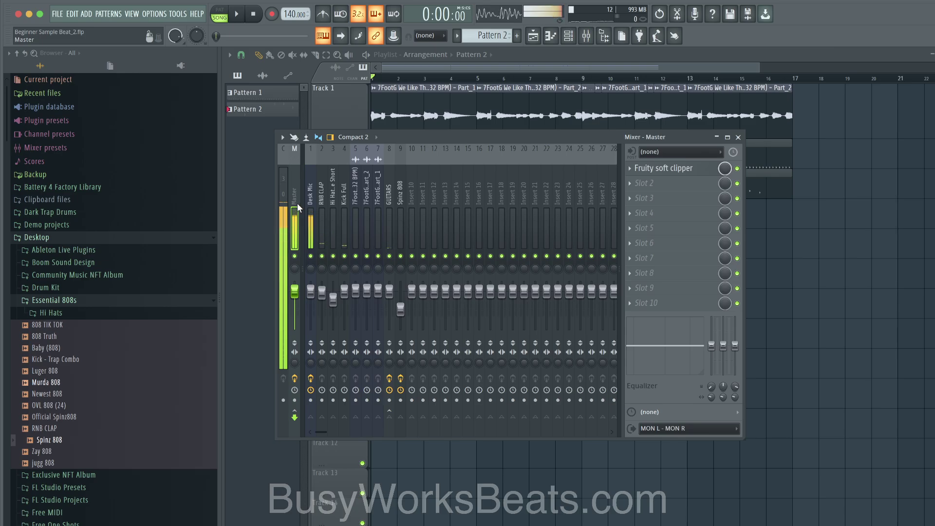
{"action": "left_click", "coordinate": [311, 203]}
{"action": "key", "text": "F9"}
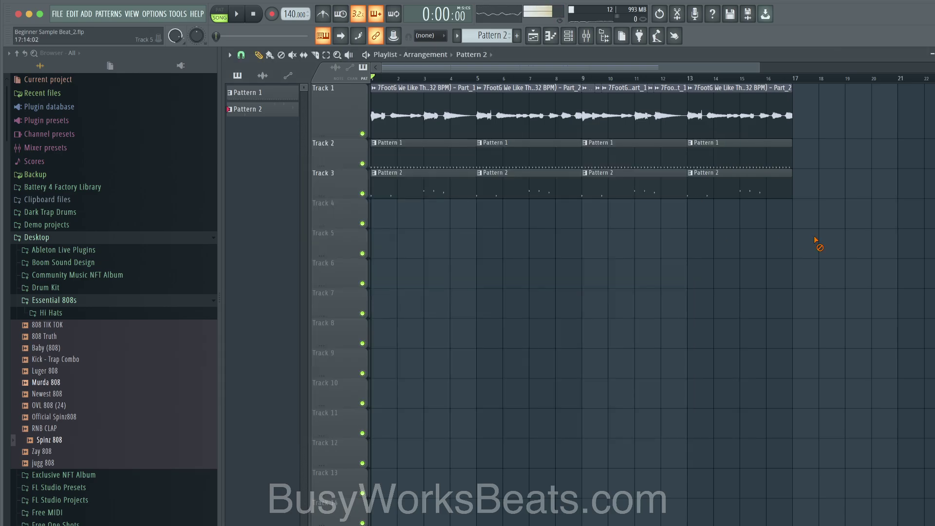
{"action": "key", "text": "ctrl+s"}
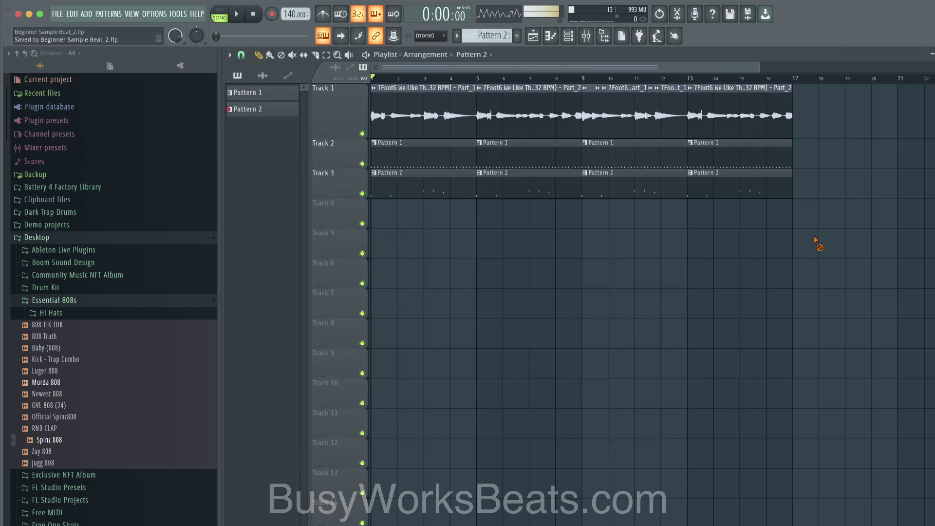